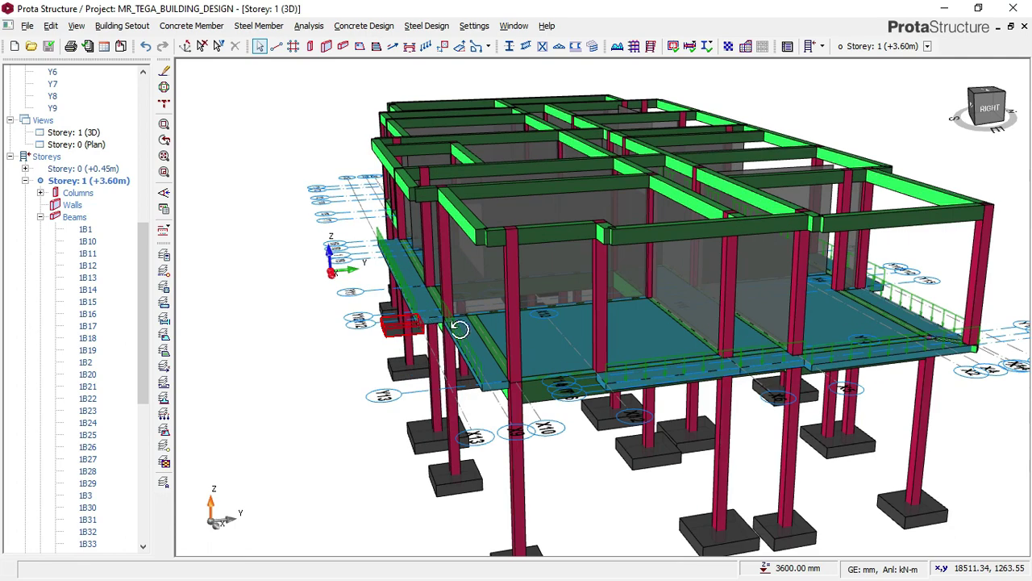
# Zoom and orbit the storey-1 building model to inspect it from several angles.
pyautogui.scroll(-3, 475, 326)
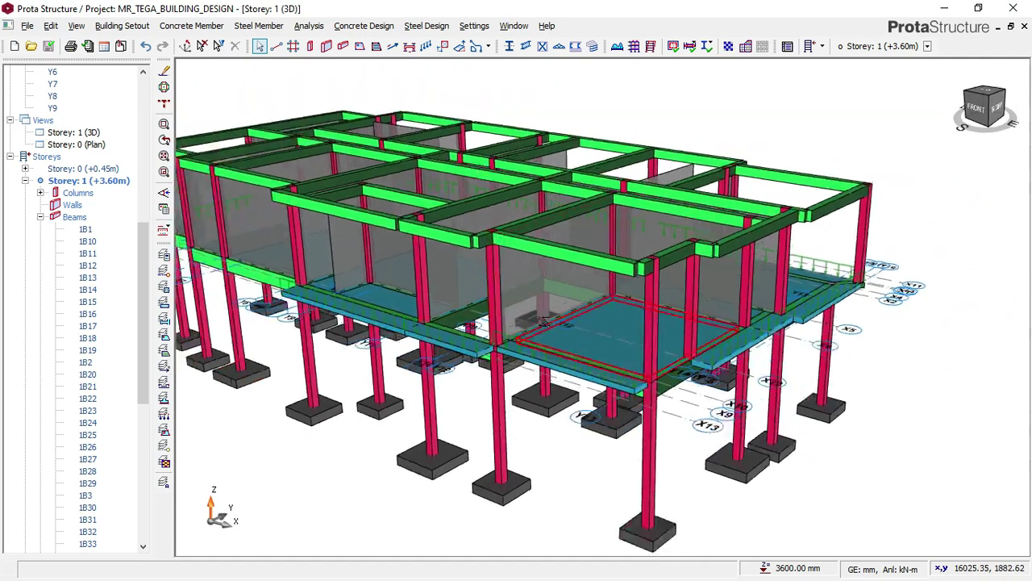
pyautogui.scroll(3, 444, 301)
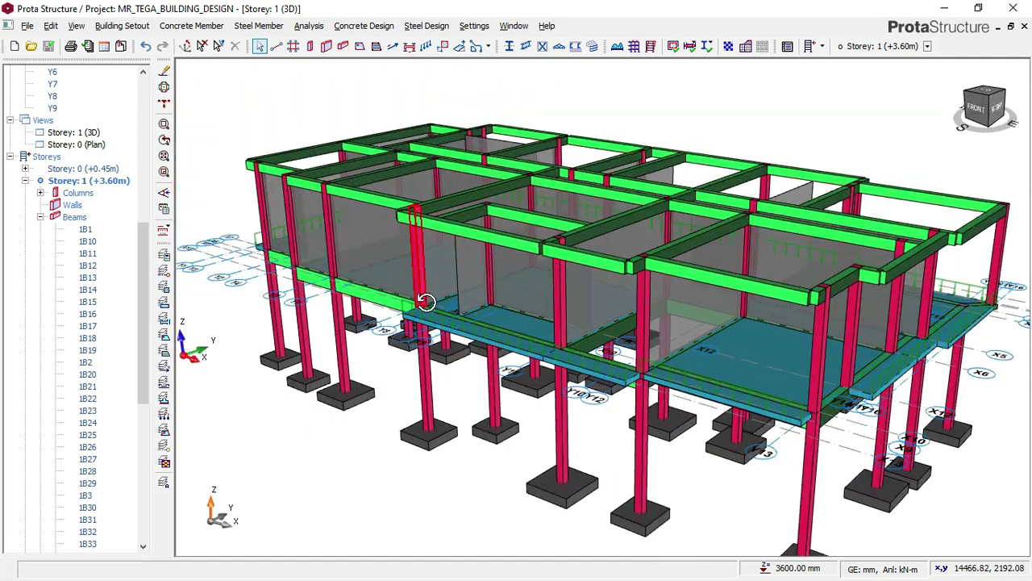
pyautogui.scroll(3, 354, 299)
pyautogui.scroll(-3, 355, 300)
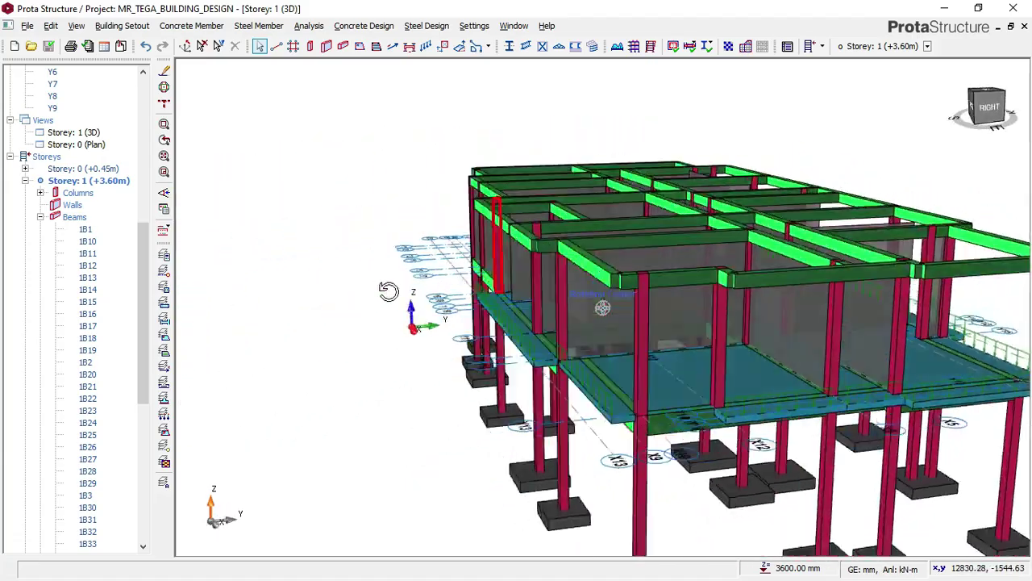
pyautogui.scroll(3, 438, 307)
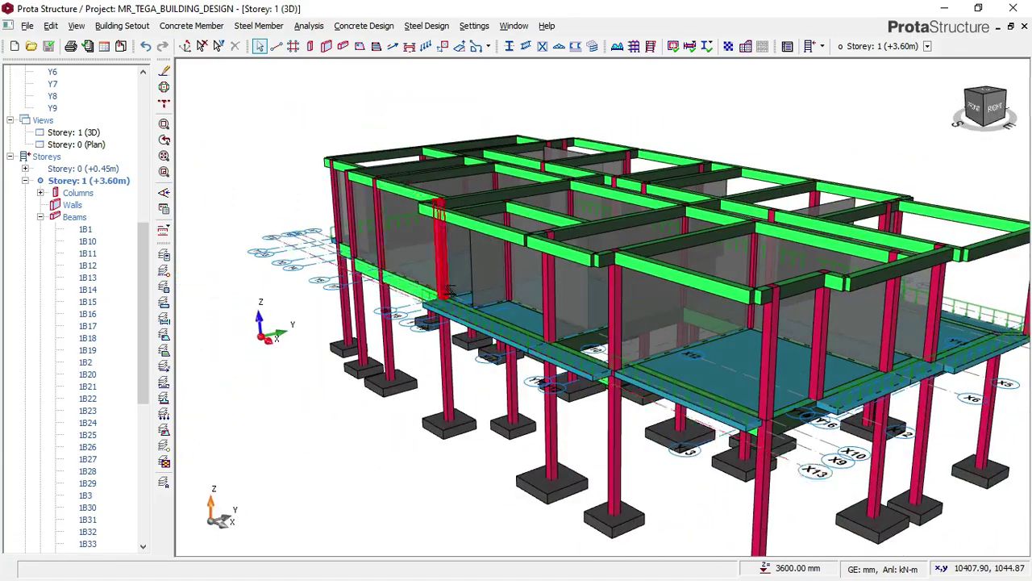
pyautogui.scroll(-3, 450, 292)
pyautogui.scroll(3, 456, 281)
pyautogui.scroll(-3, 455, 281)
pyautogui.scroll(3, 433, 279)
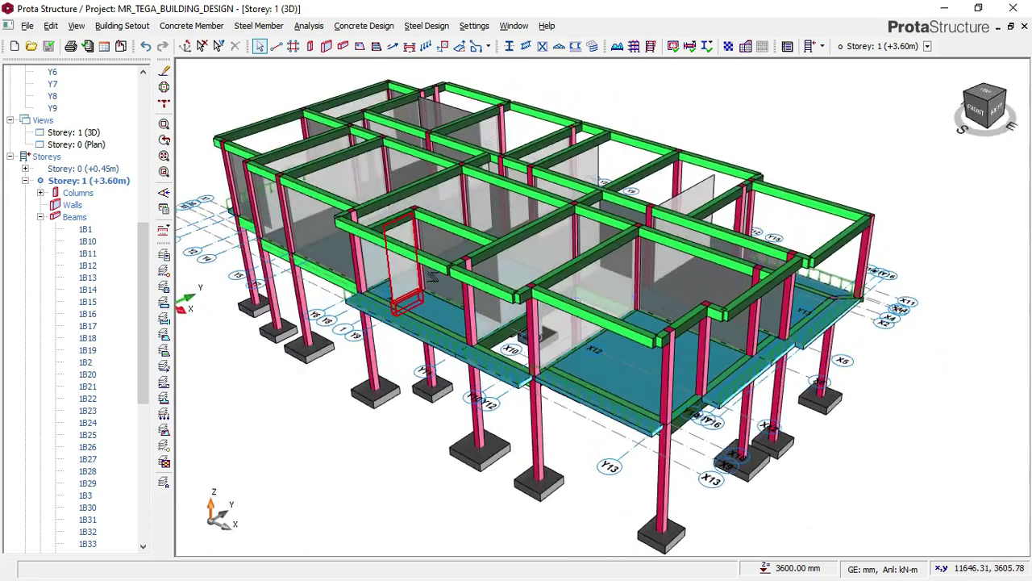
pyautogui.moveTo(357, 242); pyautogui.dragTo(352, 187, button='middle')
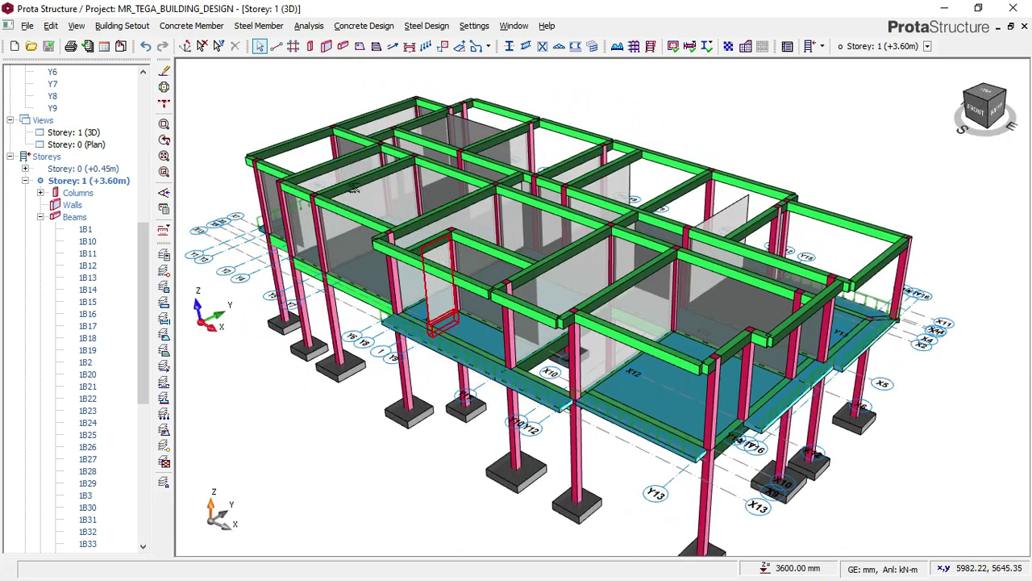
pyautogui.moveTo(678, 190); pyautogui.dragTo(678, 150, button='middle')
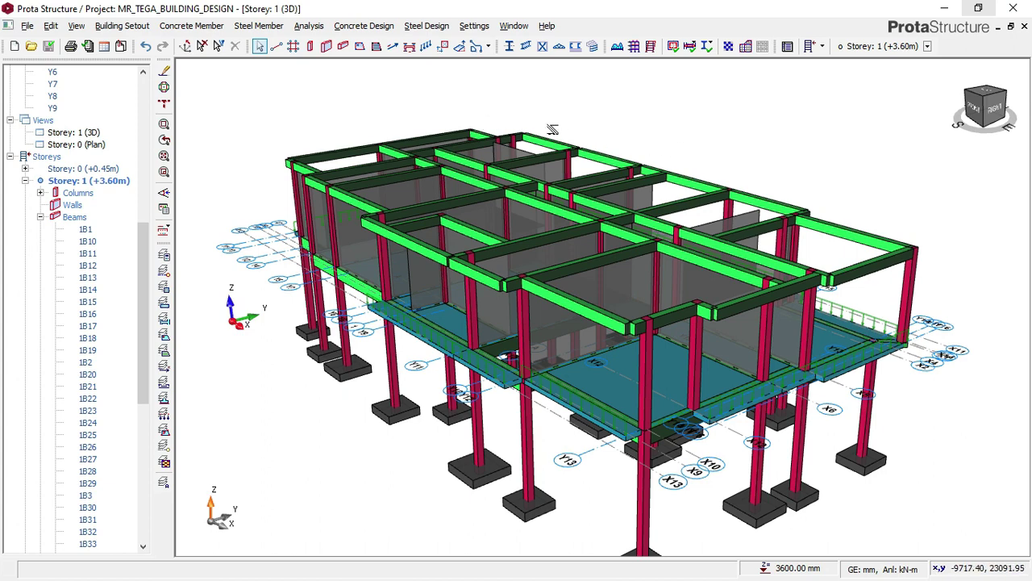
pyautogui.moveTo(614, 187)
pyautogui.mouseDown(button='middle')
pyautogui.moveTo(556, 191)
pyautogui.moveTo(626, 189)
pyautogui.mouseUp(button='middle')
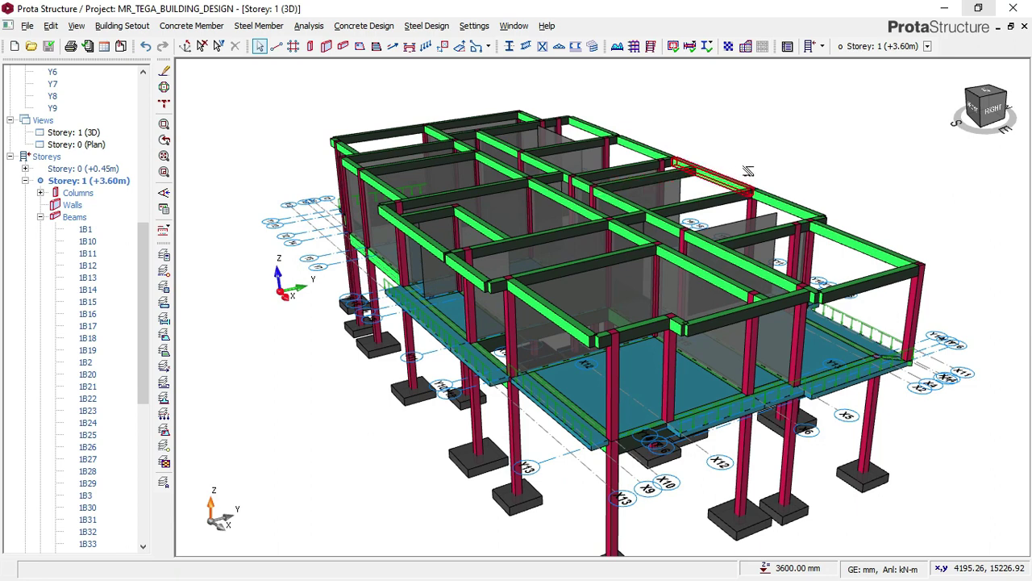
pyautogui.moveTo(725, 186)
pyautogui.mouseDown(button='middle')
pyautogui.moveTo(738, 184)
pyautogui.moveTo(681, 194)
pyautogui.moveTo(712, 179)
pyautogui.mouseUp(button='middle')
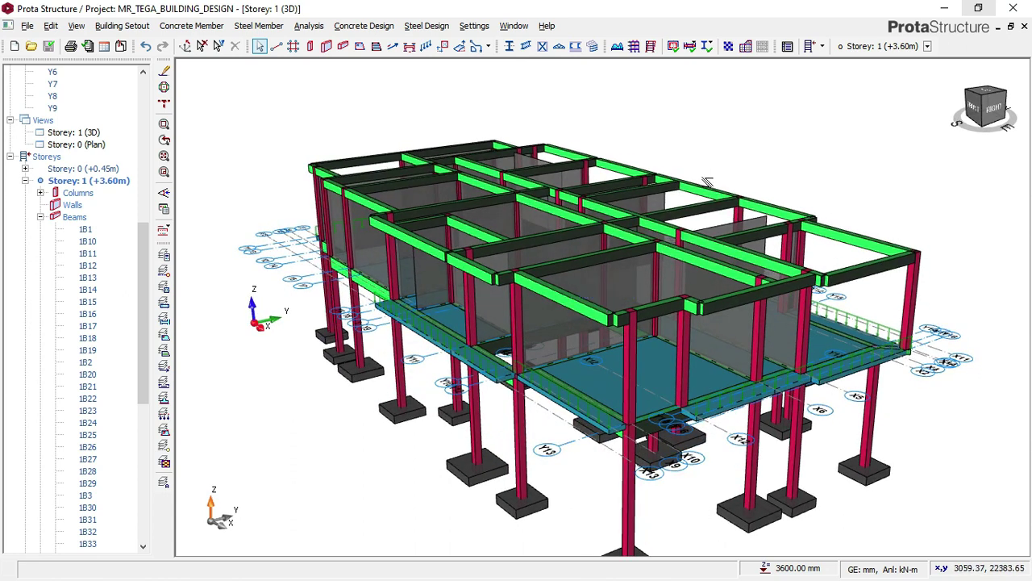
pyautogui.moveTo(557, 179)
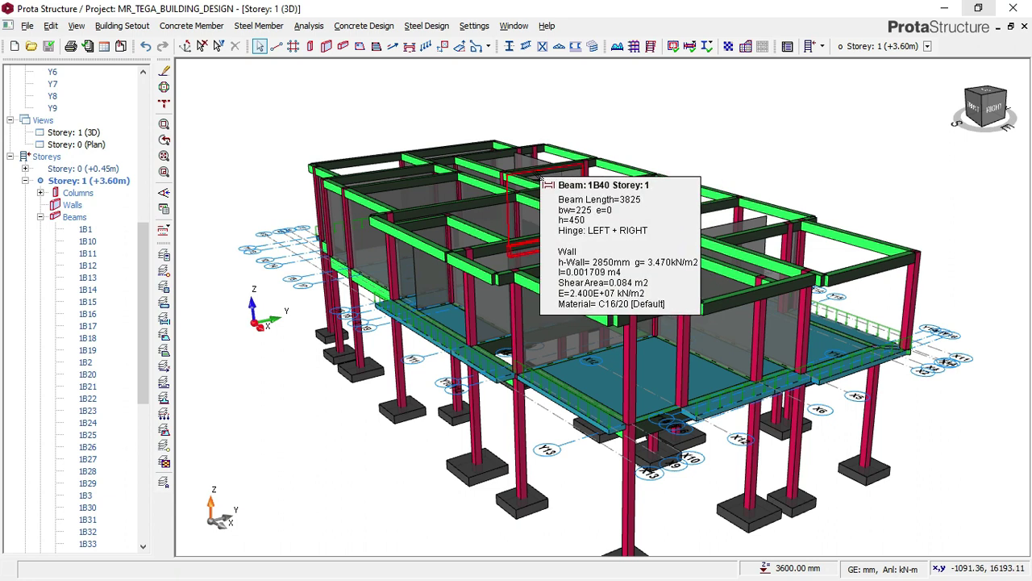
pyautogui.moveTo(501, 169)
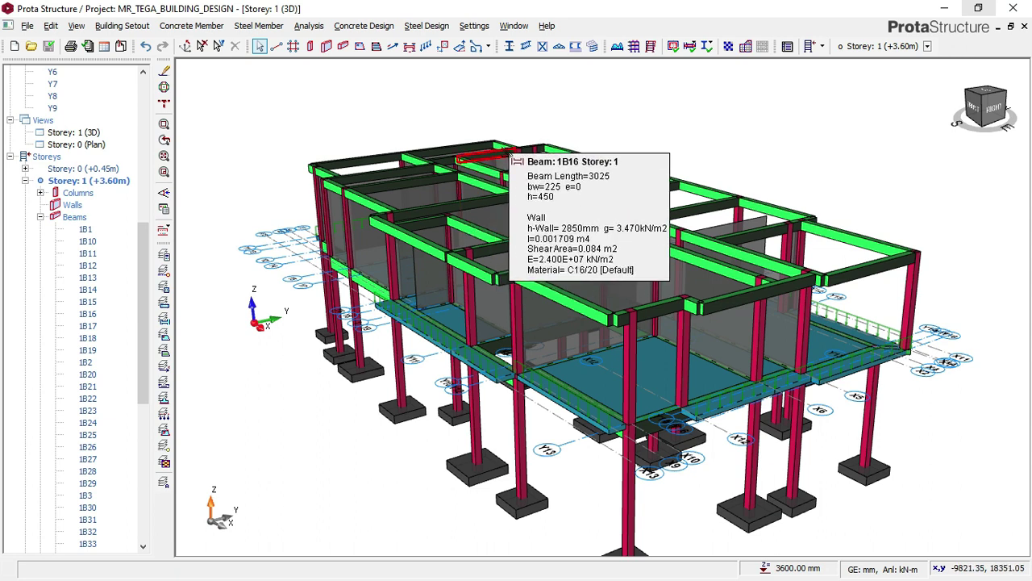
pyautogui.moveTo(551, 246)
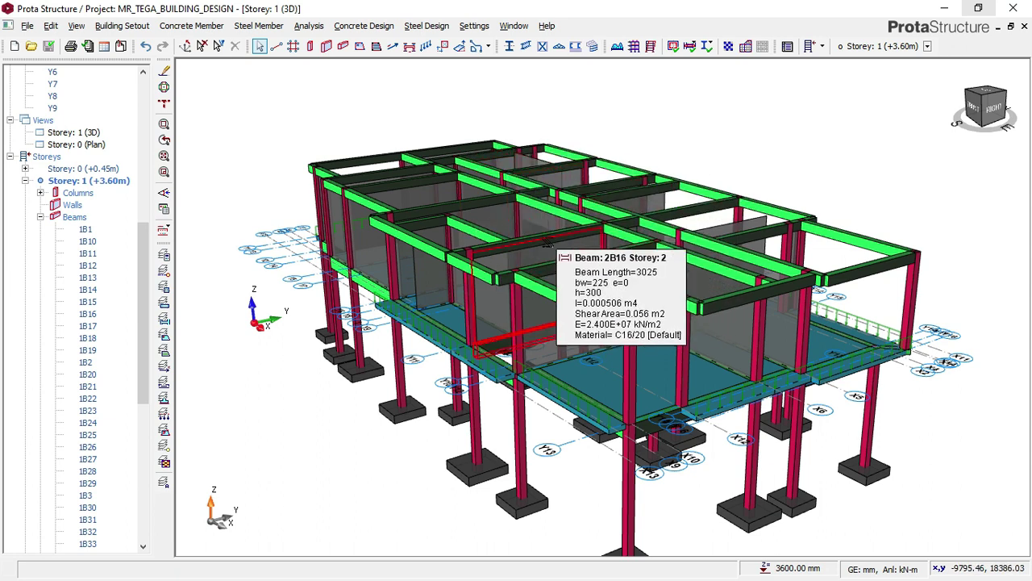
pyautogui.press('Left')
pyautogui.press('Left')
pyautogui.press('Left')
pyautogui.press('Left')
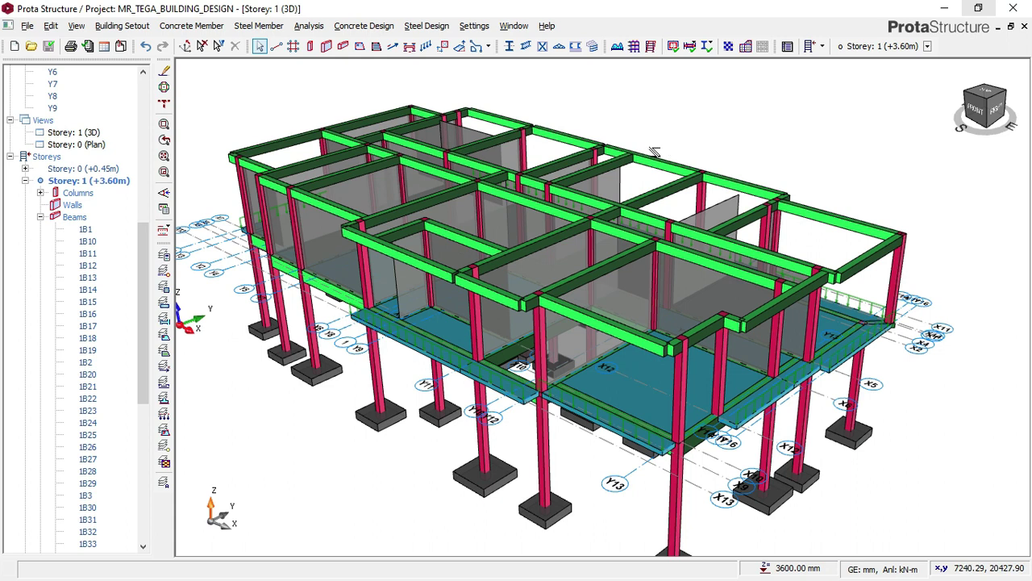
pyautogui.moveTo(591, 188)
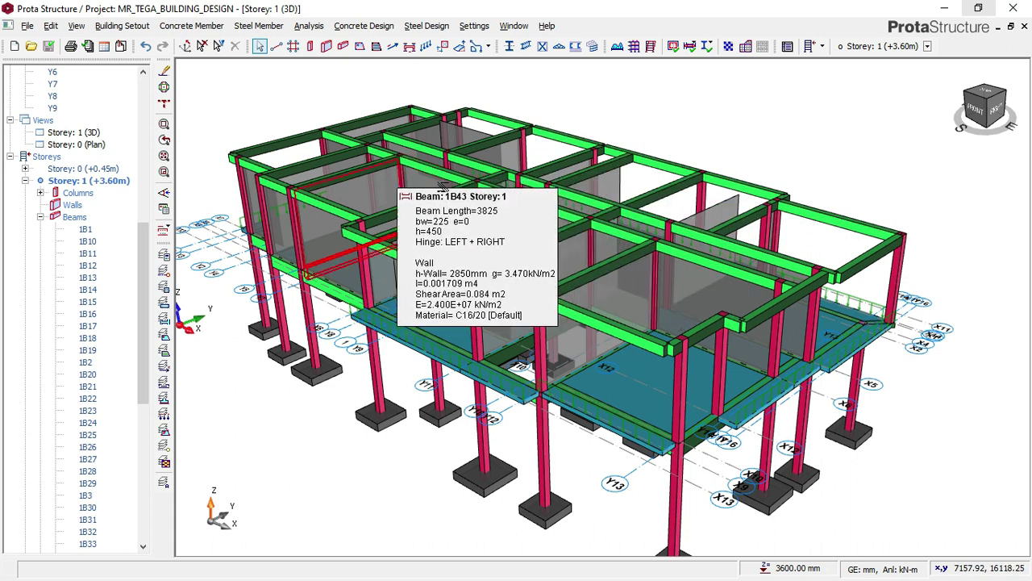
pyautogui.moveTo(507, 261); pyautogui.dragTo(451, 258, button='middle')
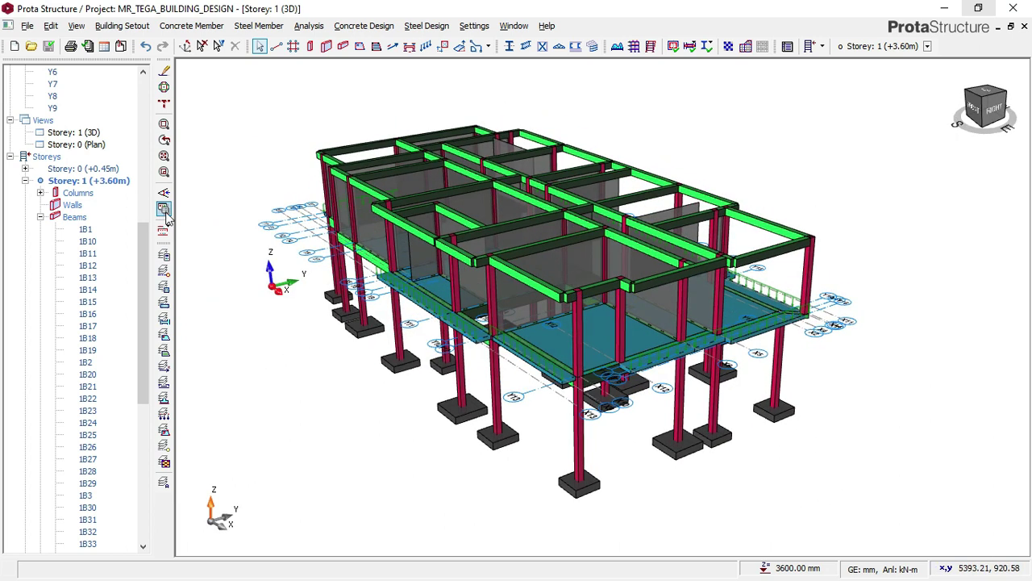
# Recolour the model by design status, then by beam sections, then turn recolouring off.
pyautogui.click(164, 209)
pyautogui.scroll(-1, 486, 313)
pyautogui.click(500, 399)
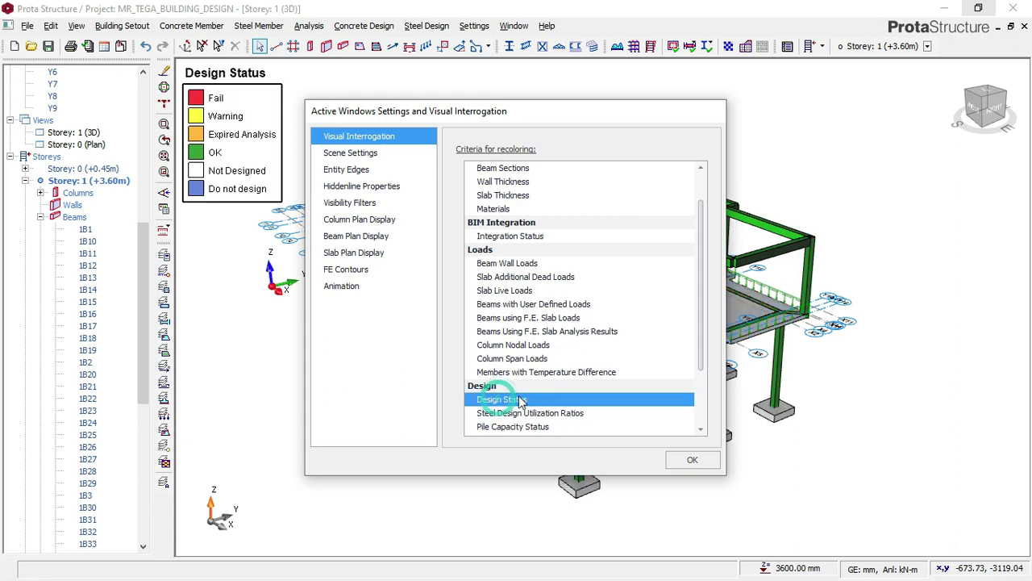
pyautogui.click(689, 454)
pyautogui.moveTo(510, 292)
pyautogui.mouseDown(button='middle')
pyautogui.moveTo(492, 293)
pyautogui.moveTo(524, 292)
pyautogui.moveTo(452, 299)
pyautogui.mouseUp(button='middle')
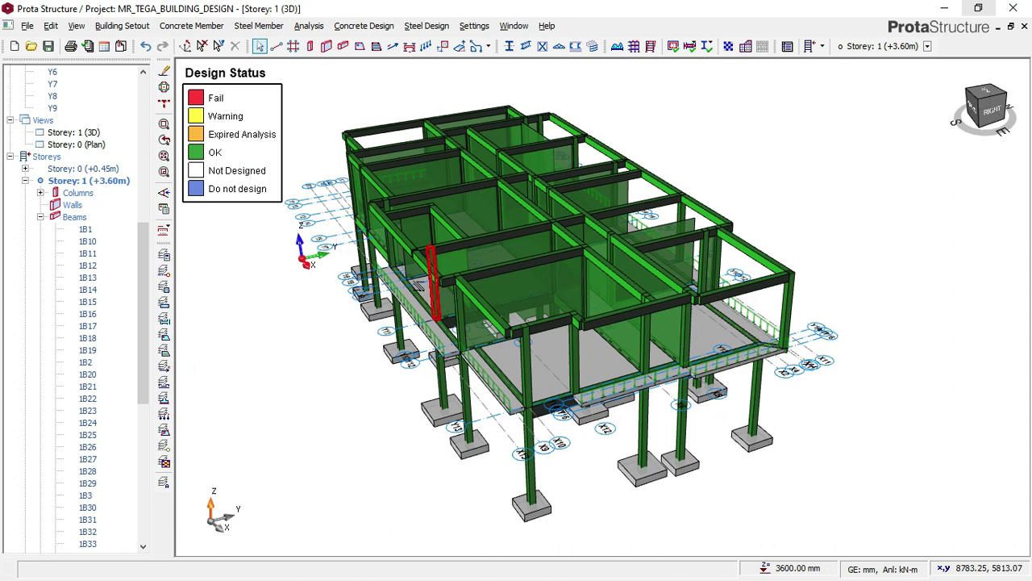
pyautogui.click(164, 209)
pyautogui.scroll(3, 501, 195)
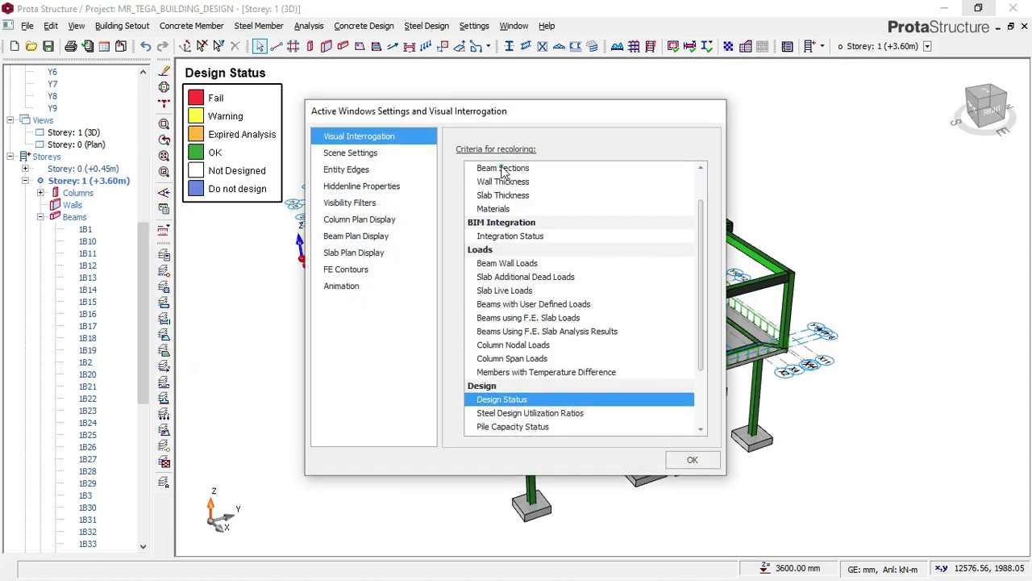
pyautogui.click(503, 170)
pyautogui.scroll(1, 493, 168)
pyautogui.click(493, 168)
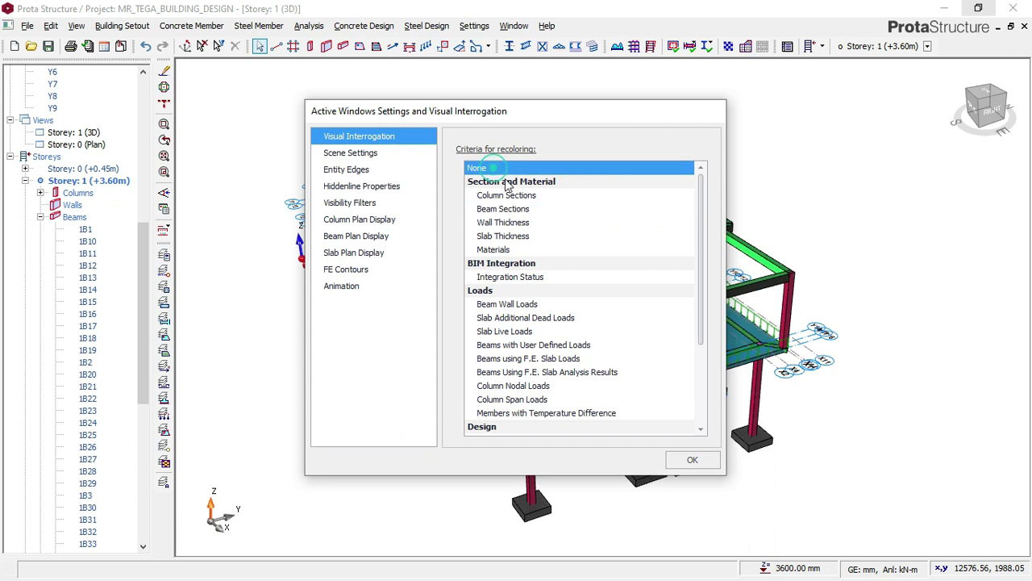
pyautogui.click(689, 458)
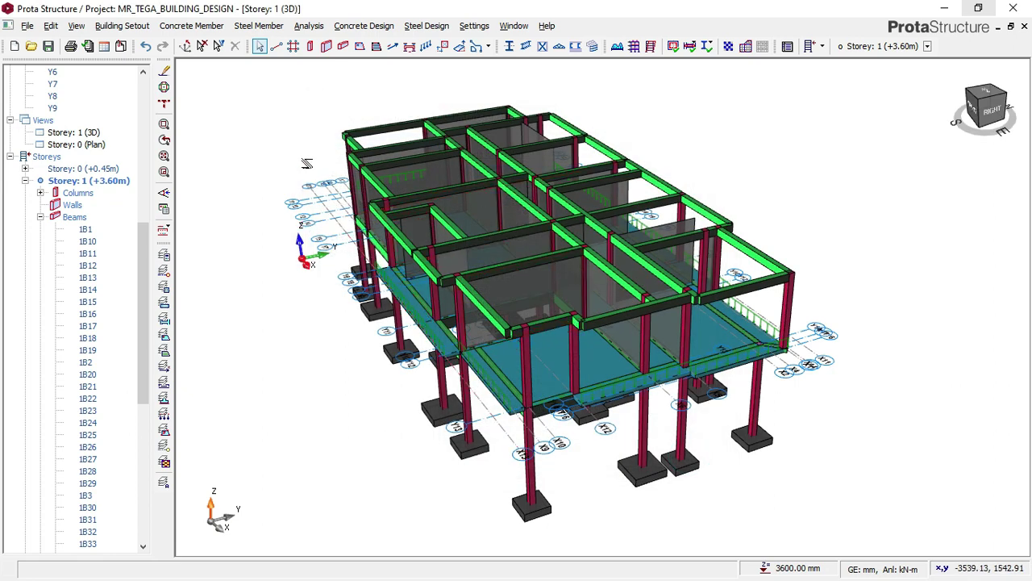
# Browse the Concrete Design options, clear the top-left beam and wall selection, then bring up Start.
pyautogui.press('Left')
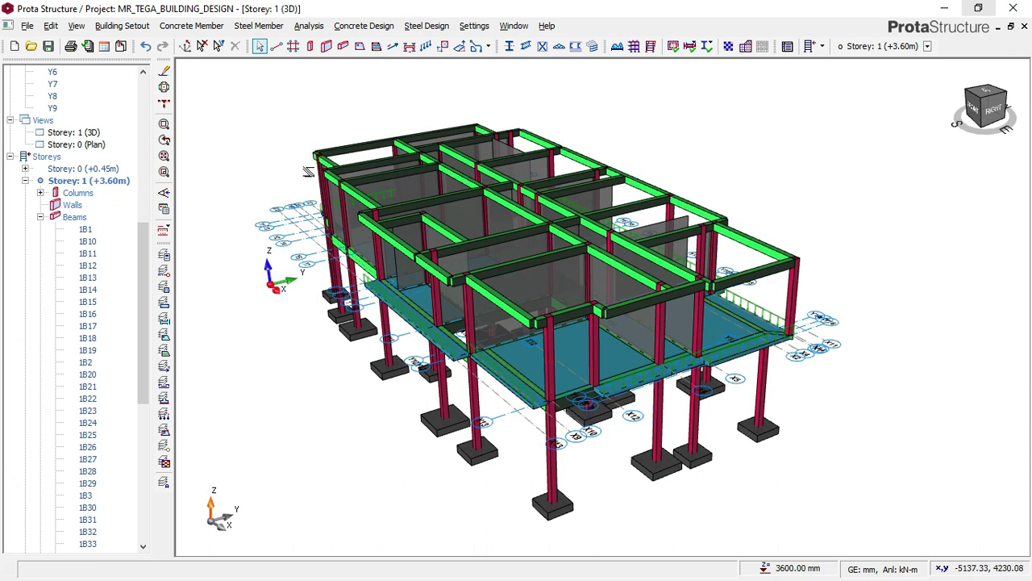
pyautogui.scroll(2, 308, 171)
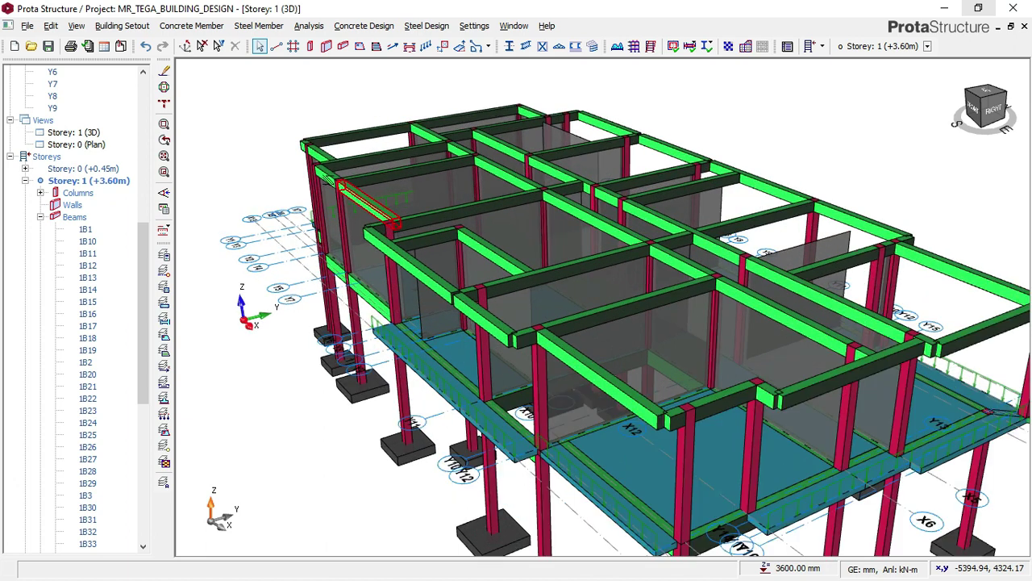
pyautogui.scroll(-1, 327, 179)
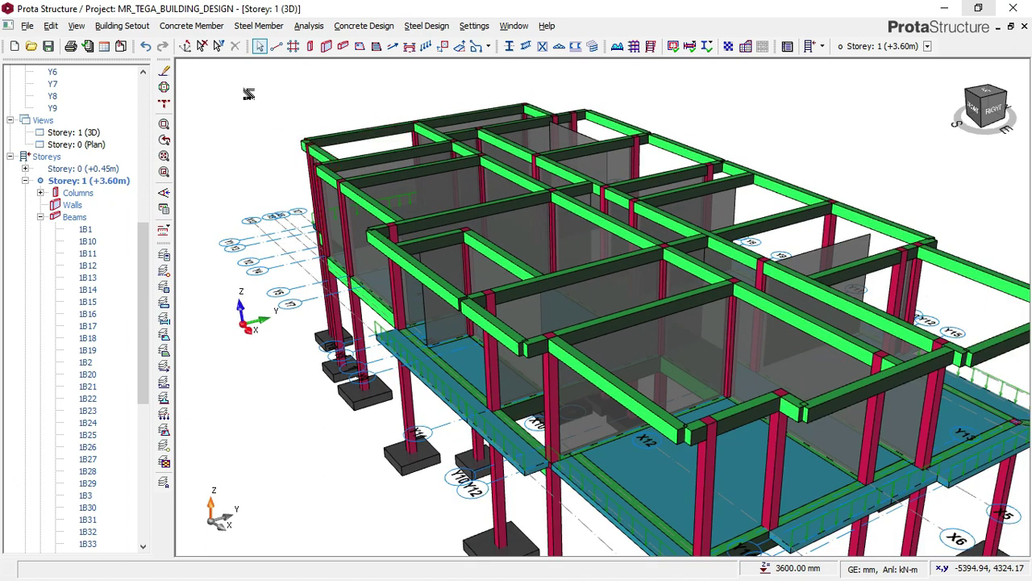
pyautogui.scroll(-1, 467, 153)
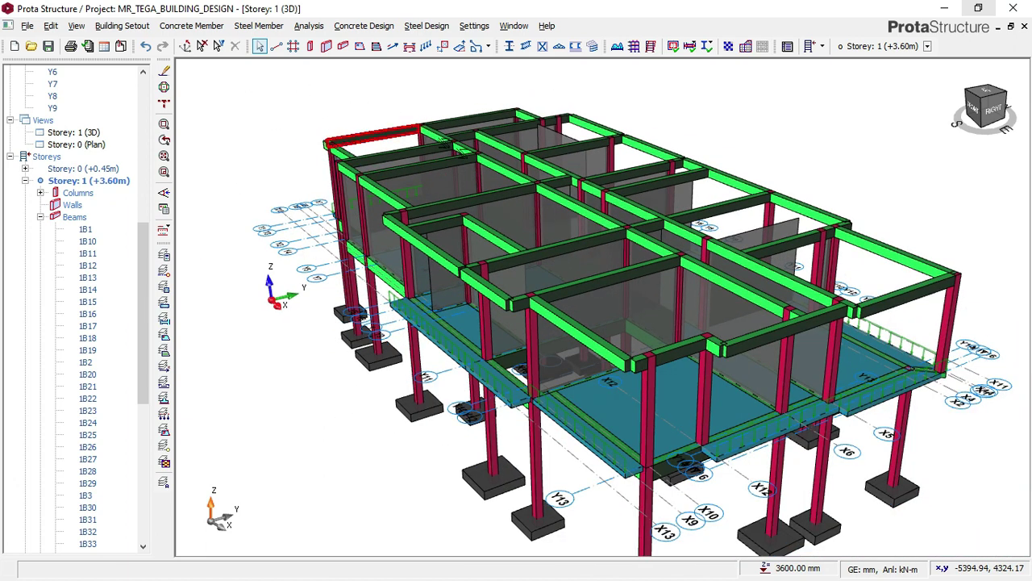
pyautogui.moveTo(528, 179)
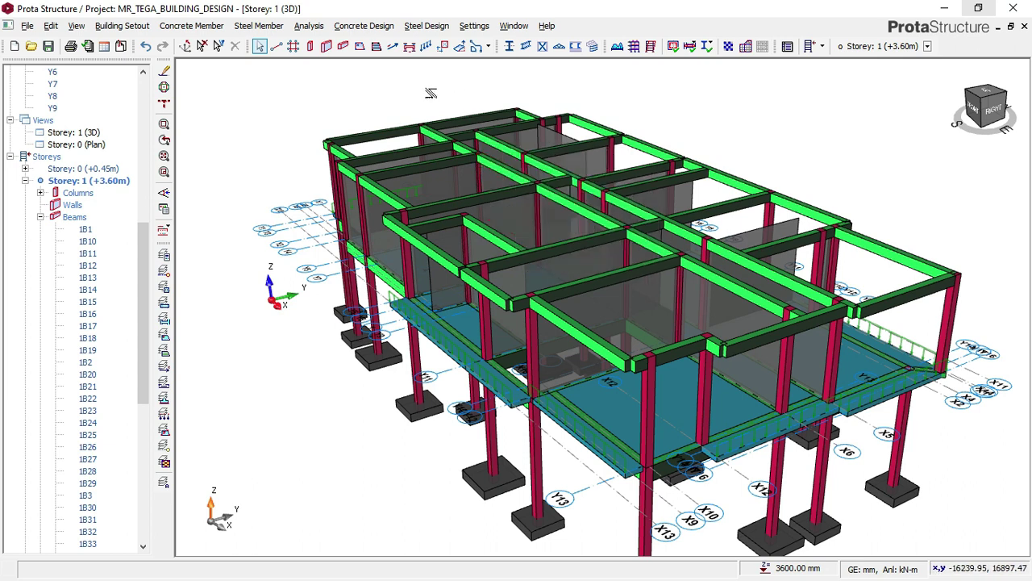
pyautogui.click(363, 27)
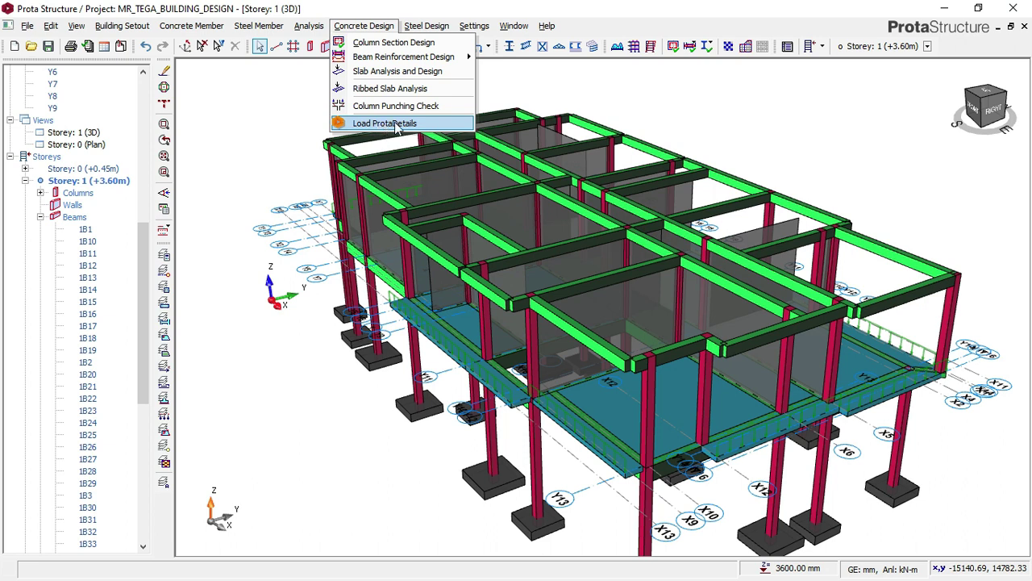
pyautogui.click(319, 126)
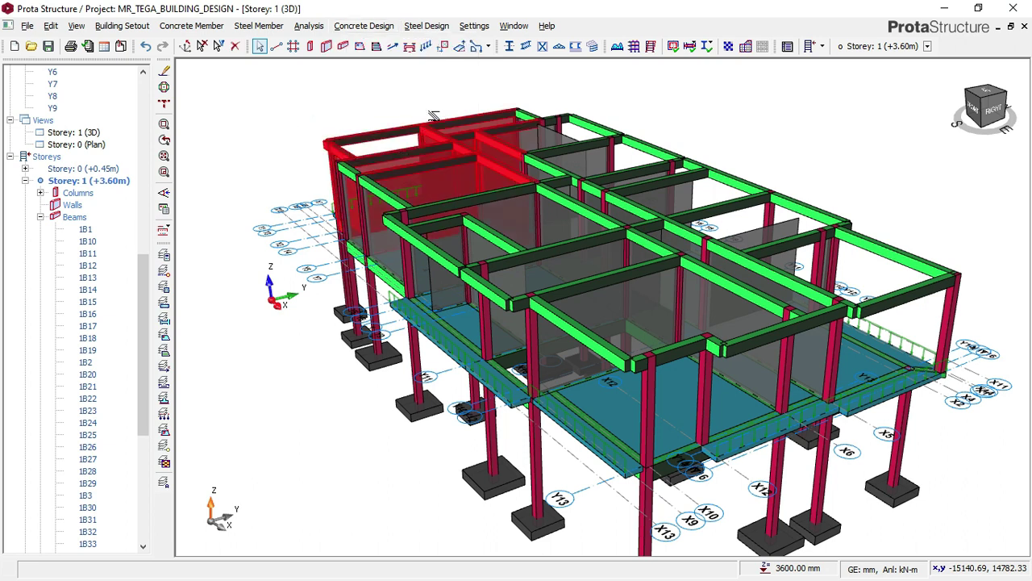
pyautogui.click(493, 81)
pyautogui.click(363, 25)
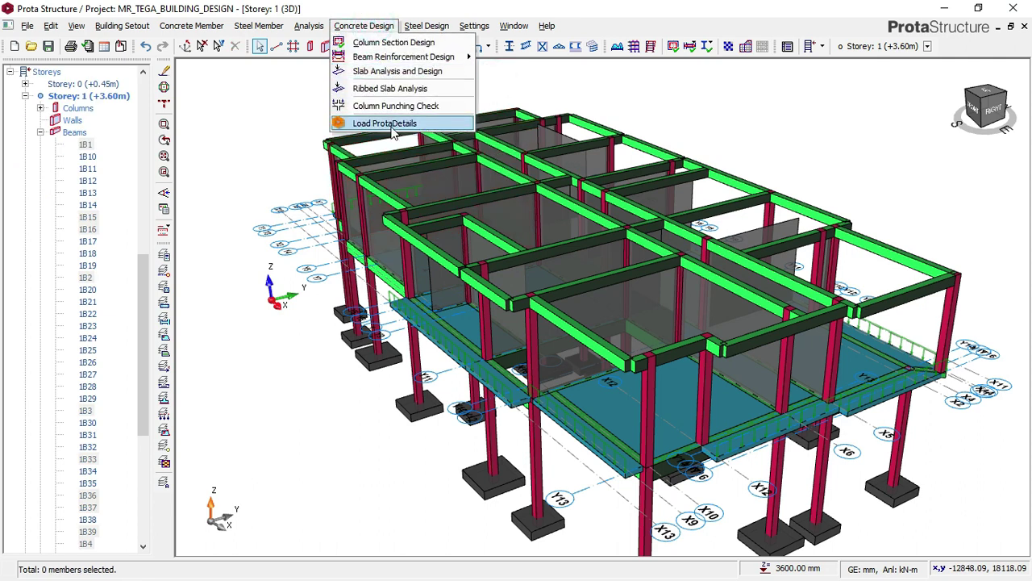
pyautogui.click(682, 133)
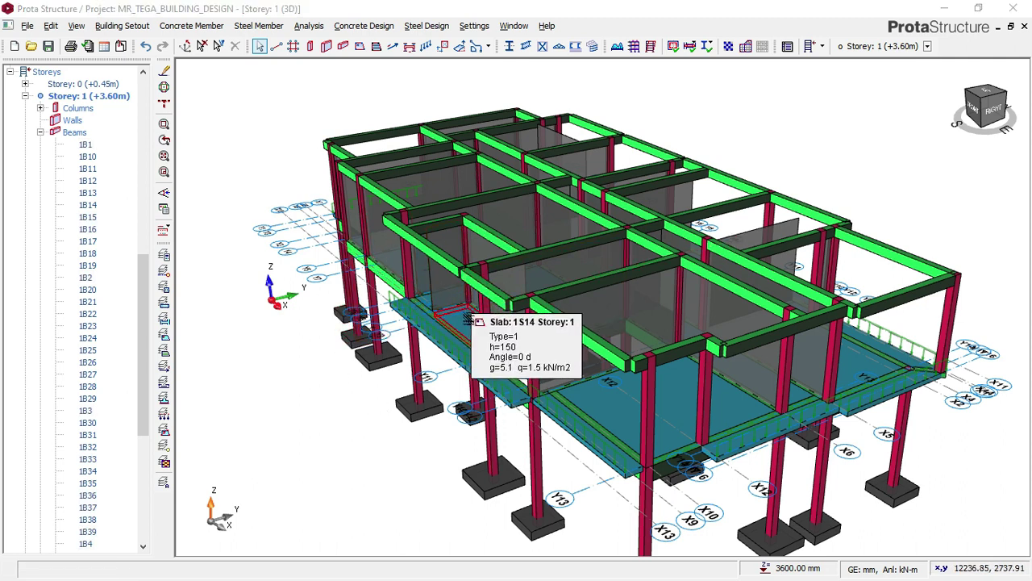
pyautogui.press('super')
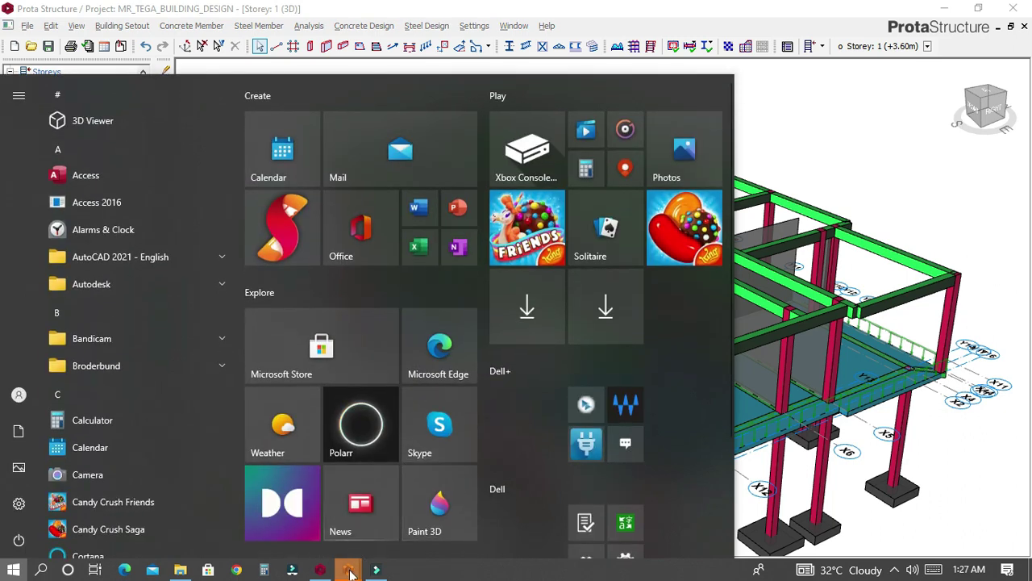
# Switch between the ProtaStructure model and the ProtaDetails Open Project window via the taskbar.
pyautogui.moveTo(349, 571)
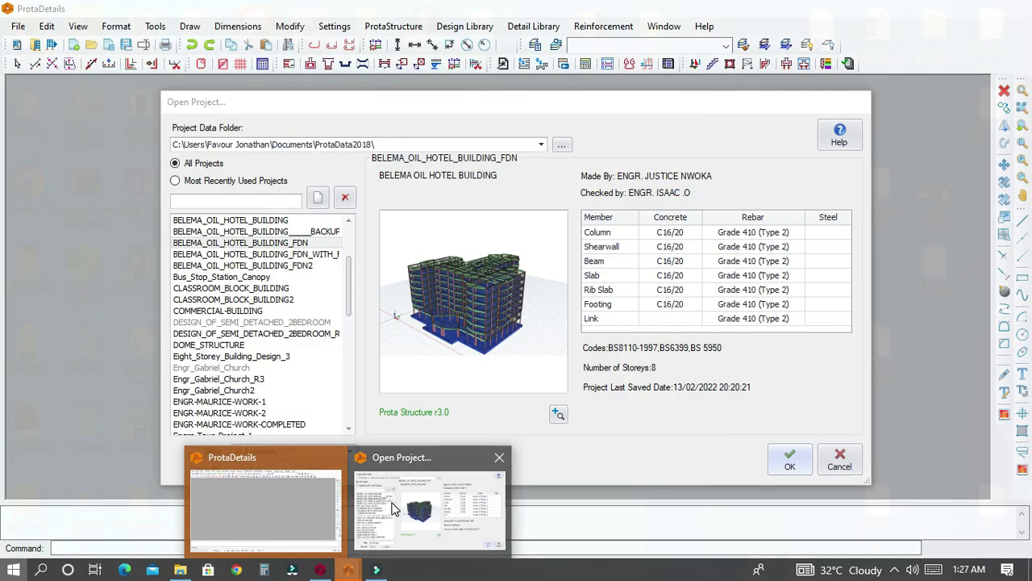
pyautogui.click(393, 508)
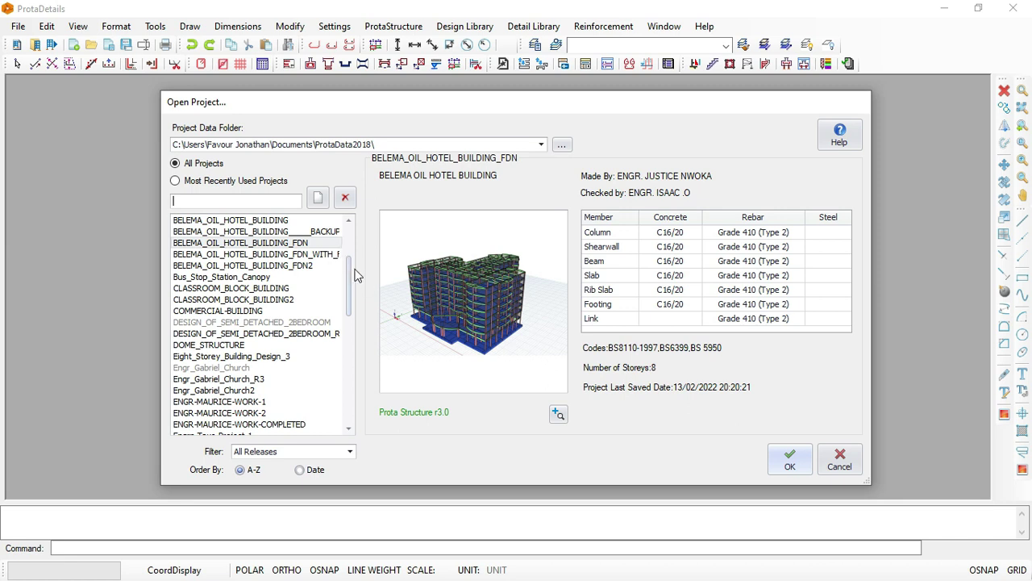
pyautogui.moveTo(351, 267); pyautogui.dragTo(349, 310)
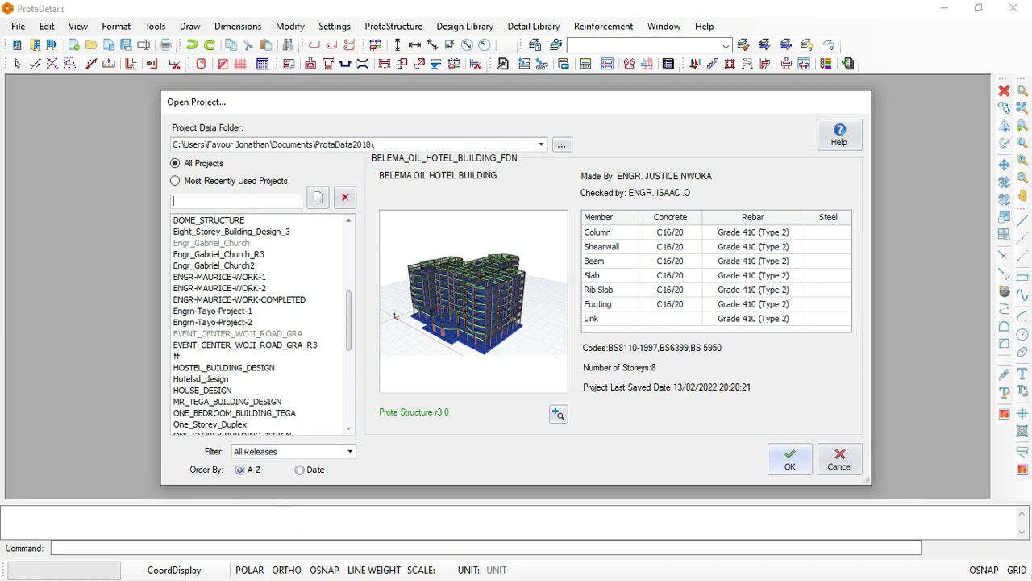
pyautogui.press('super')
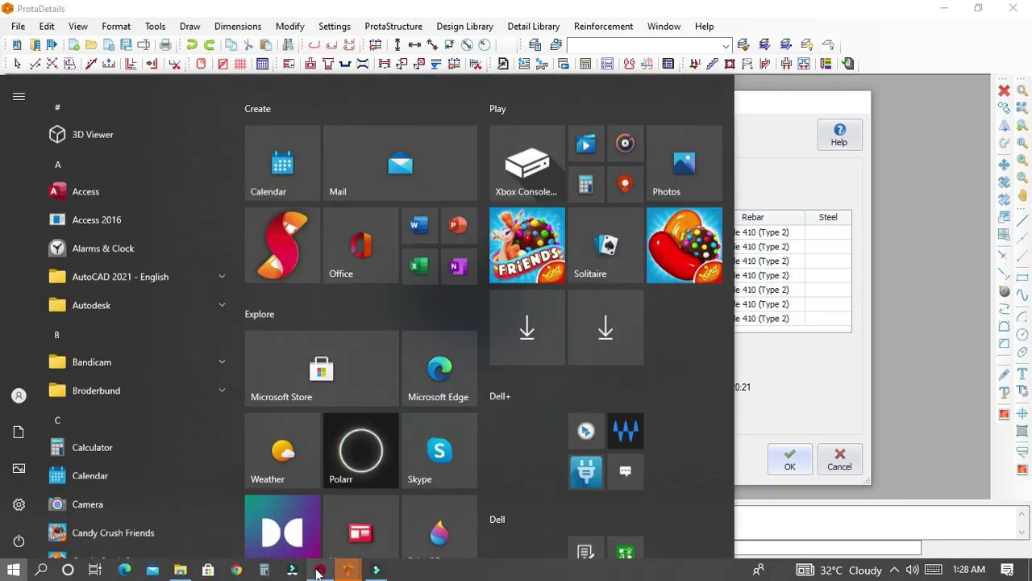
pyautogui.click(320, 569)
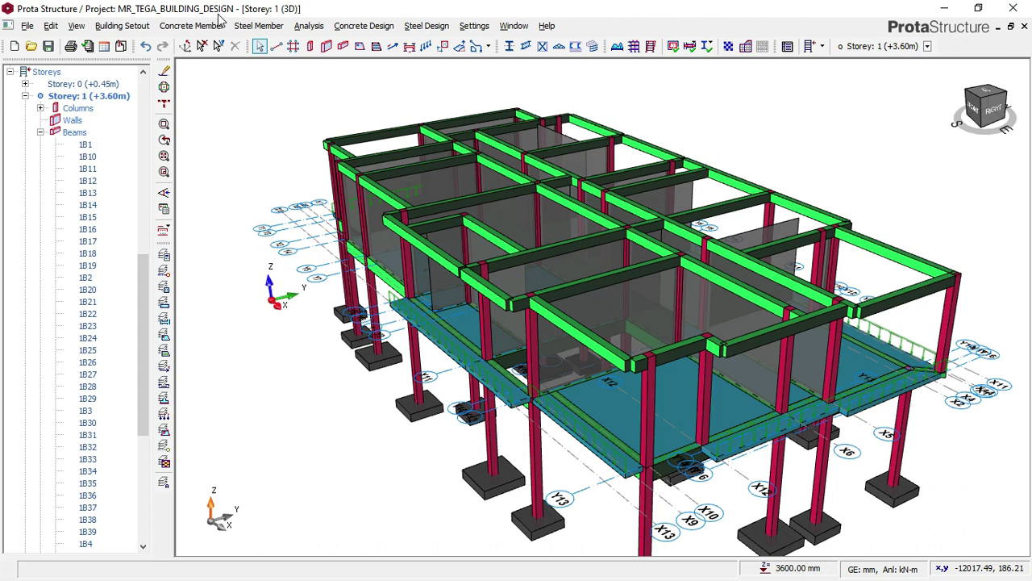
pyautogui.press('super')
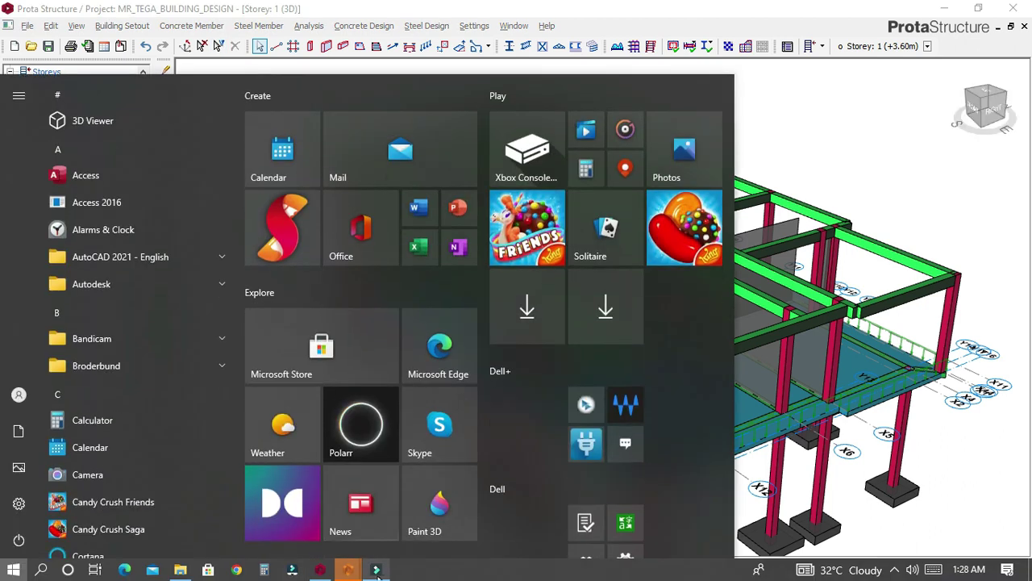
pyautogui.moveTo(355, 571)
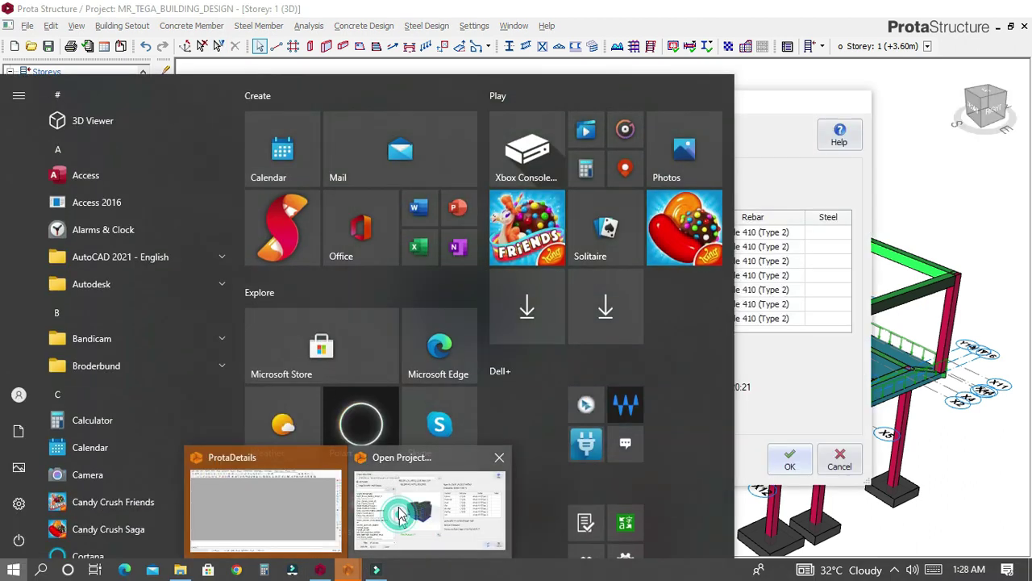
pyautogui.click(403, 508)
# Select MR_TEGA_BUILDING_DESIGN in the project list and open it.
pyautogui.scroll(-1, 292, 386)
pyautogui.click(230, 368)
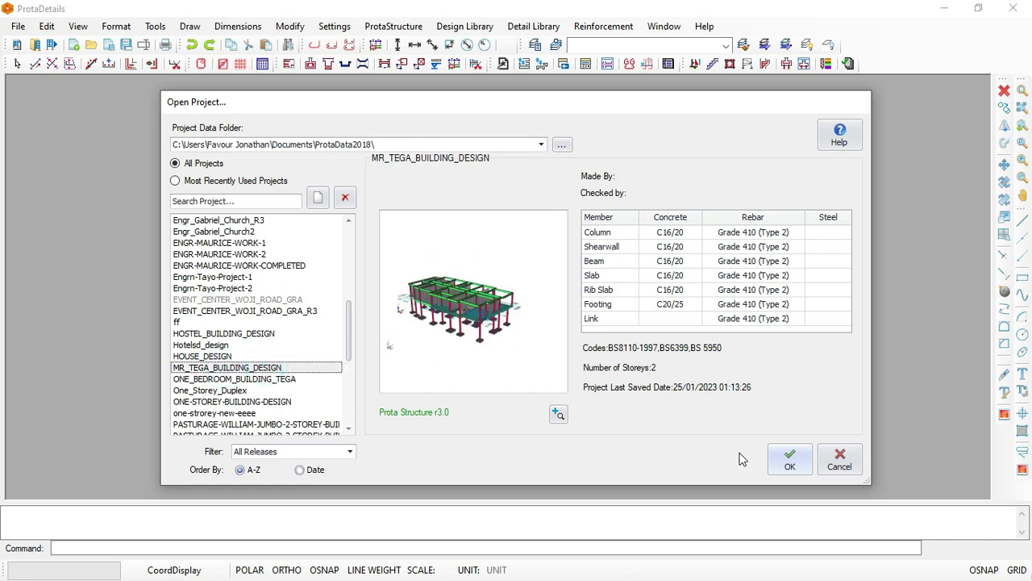
pyautogui.click(789, 461)
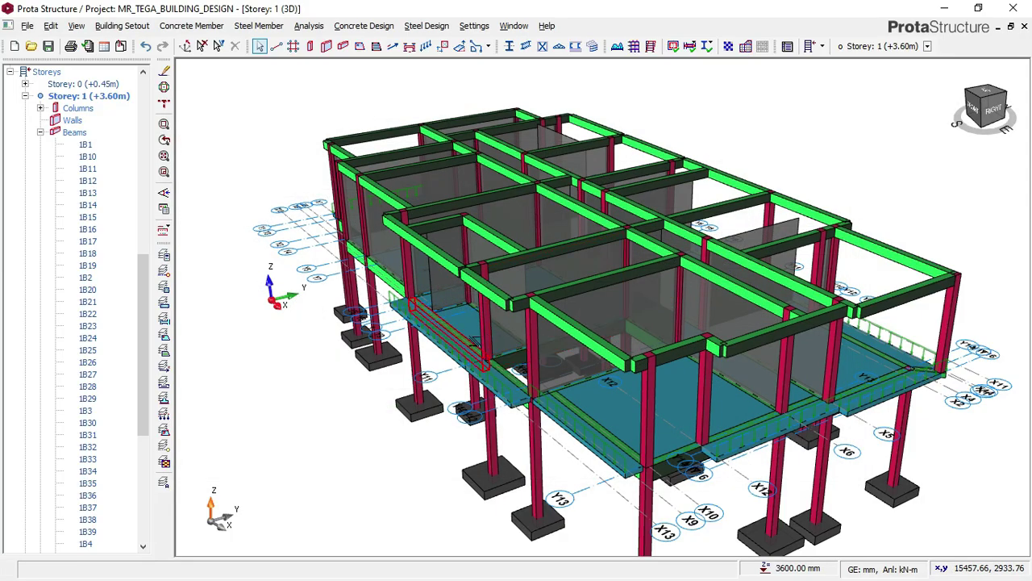
pyautogui.moveTo(476, 342)
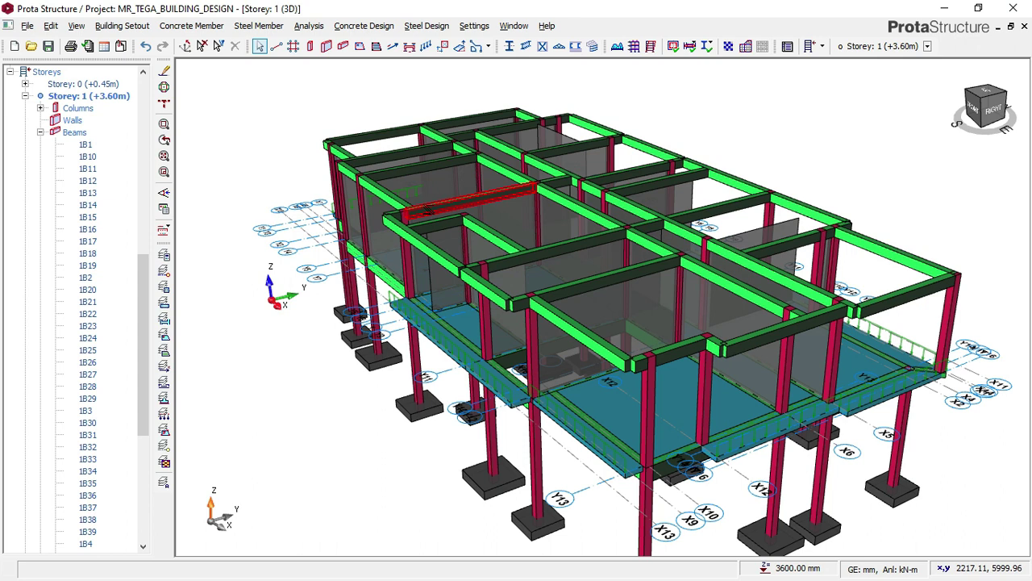
pyautogui.moveTo(430, 213)
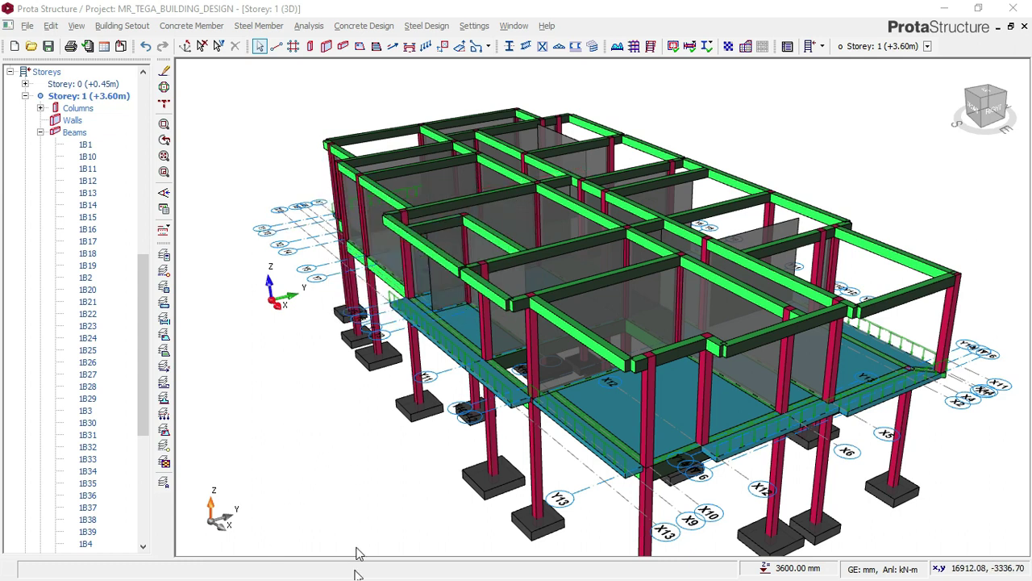
pyautogui.press('super')
# Return to ProtaDetails to show the MR_TEGA_BUILDING_DESIGN project start page.
pyautogui.click(389, 497)
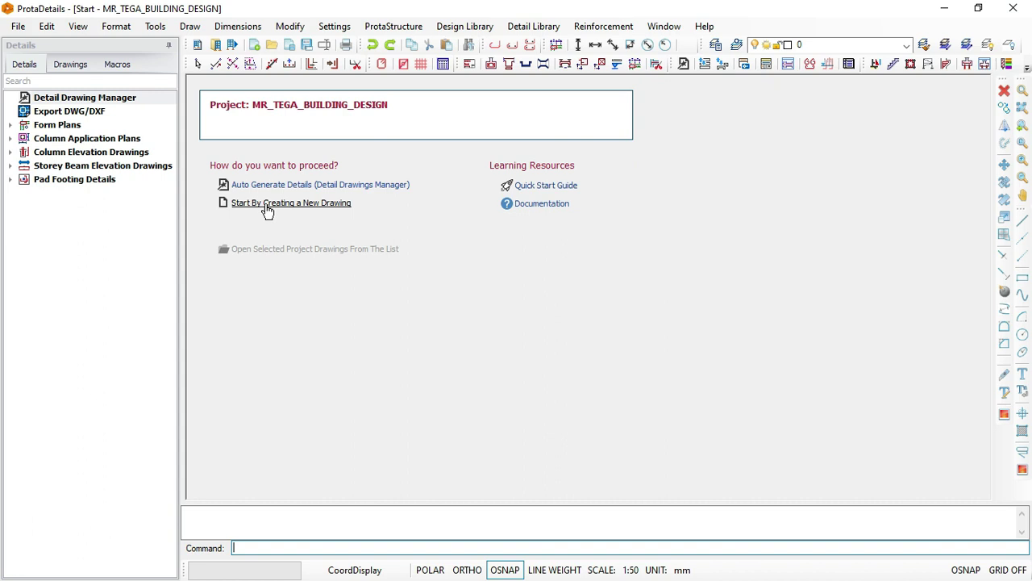
# Create a blank Drawing1.dwg, expand Form Plans, and bring up the Foundation plan's actions.
pyautogui.click(297, 205)
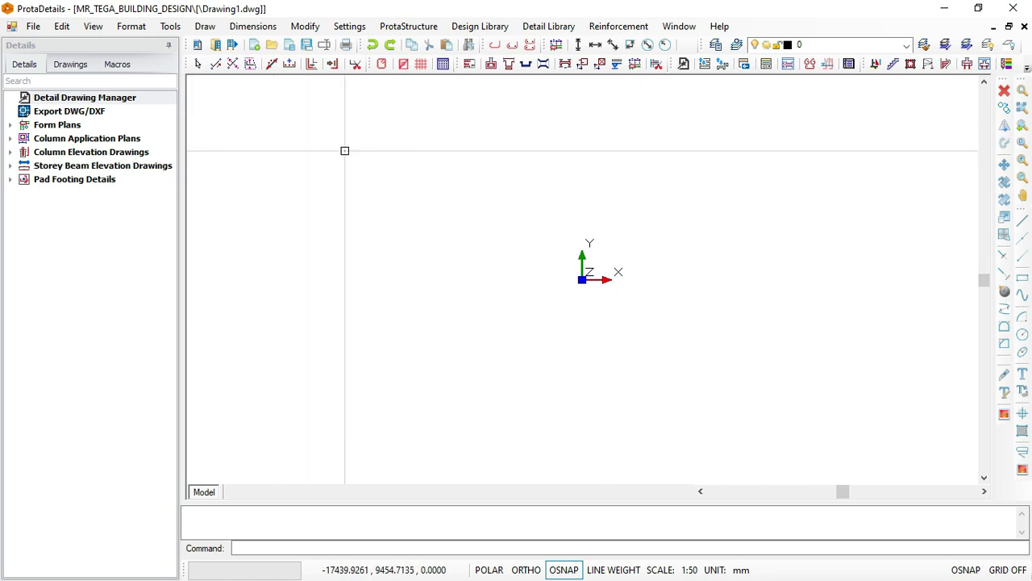
pyautogui.click(11, 127)
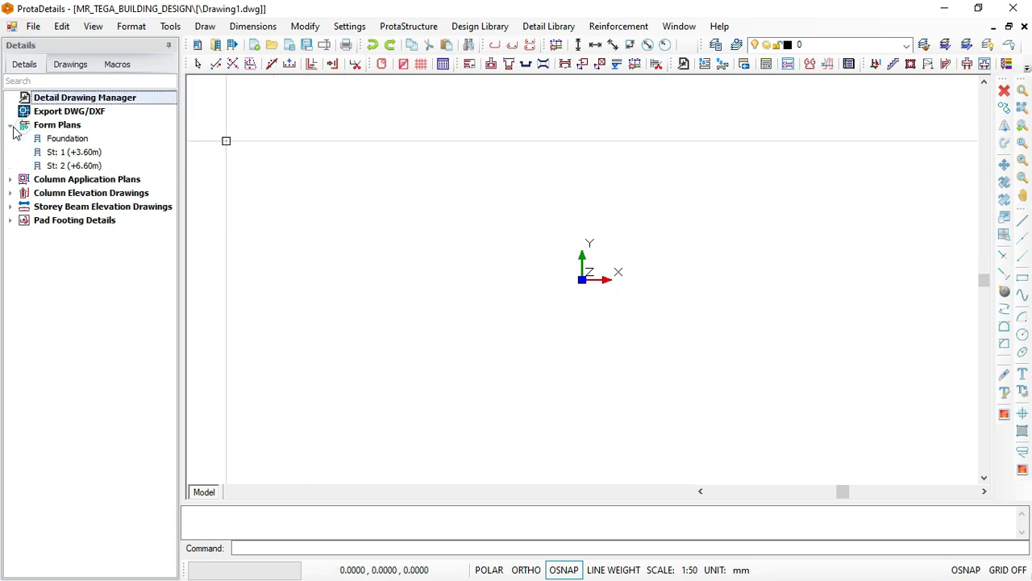
pyautogui.click(65, 141)
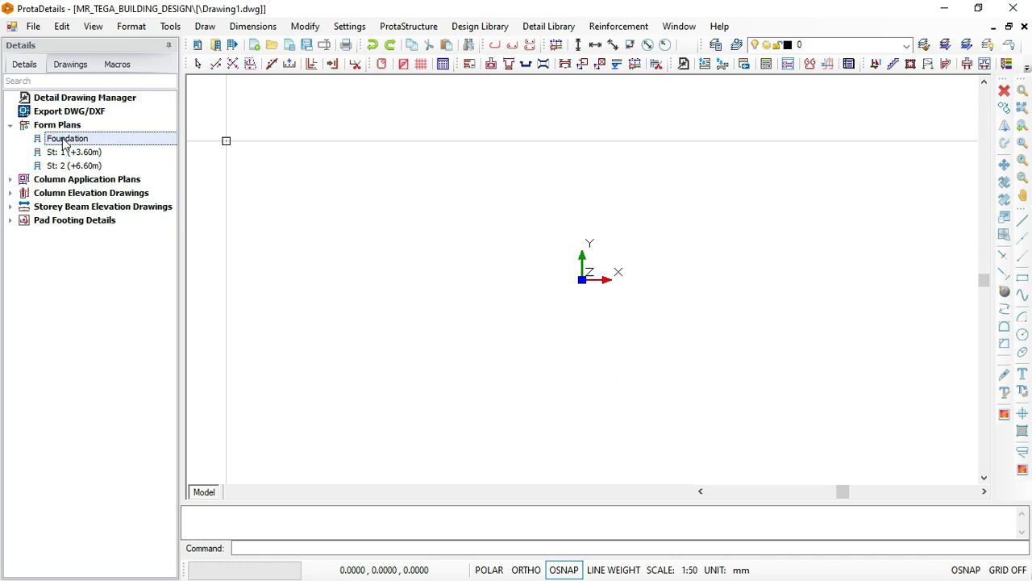
pyautogui.rightClick(65, 141)
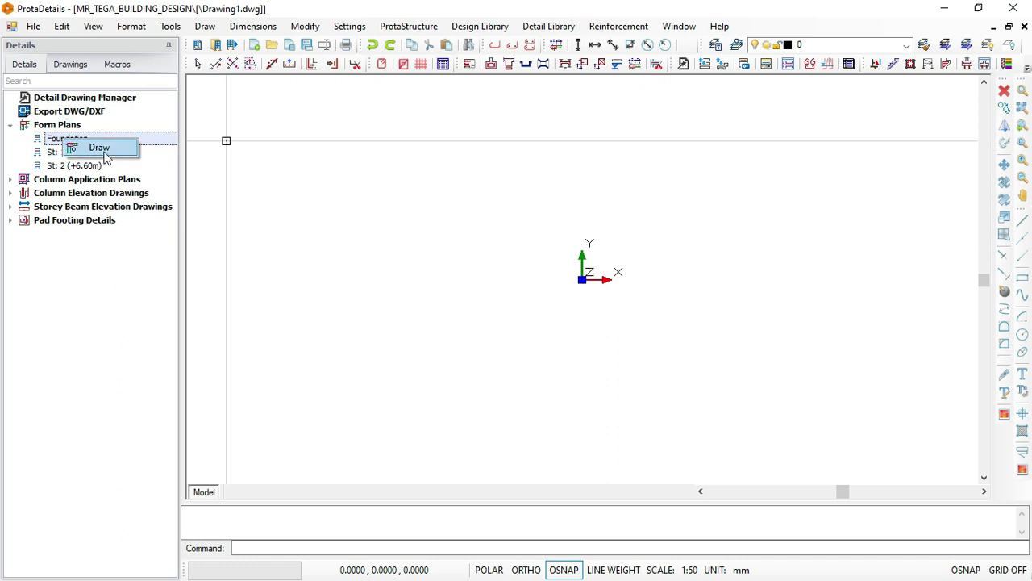
# Draw the Foundation form plan at scale 1/50 with quantity table and model info.
pyautogui.click(108, 146)
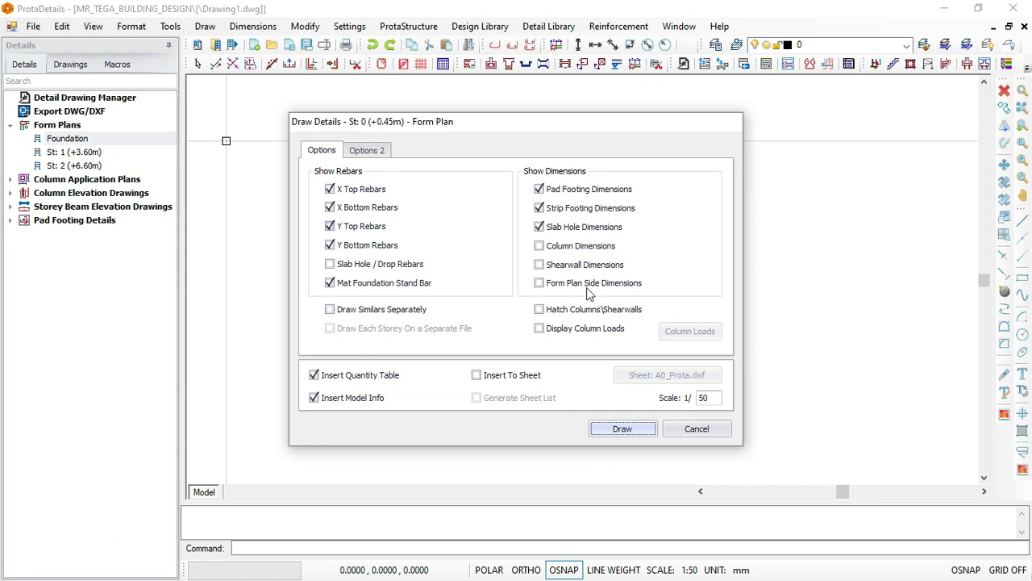
pyautogui.click(628, 429)
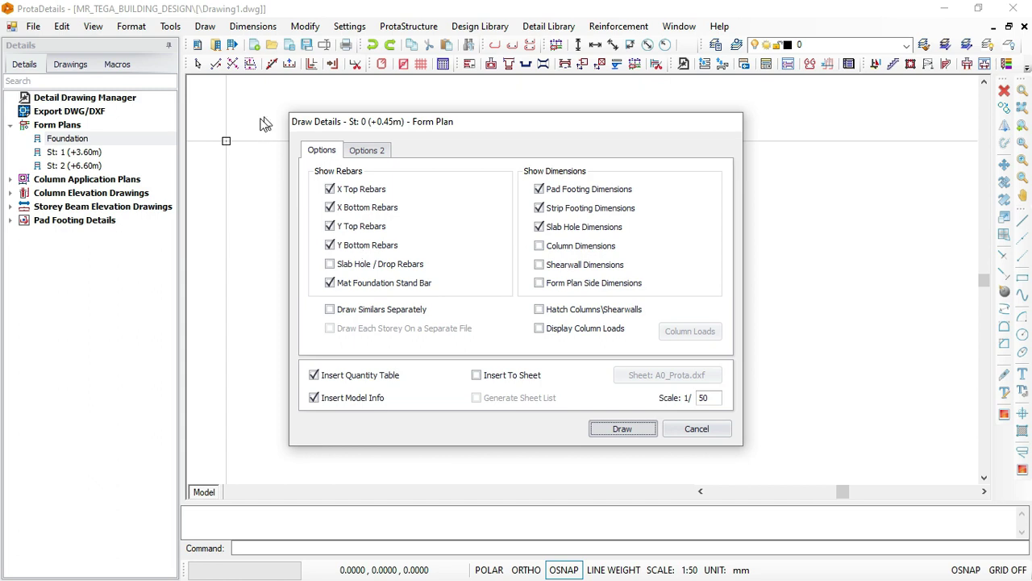
pyautogui.press('Return')
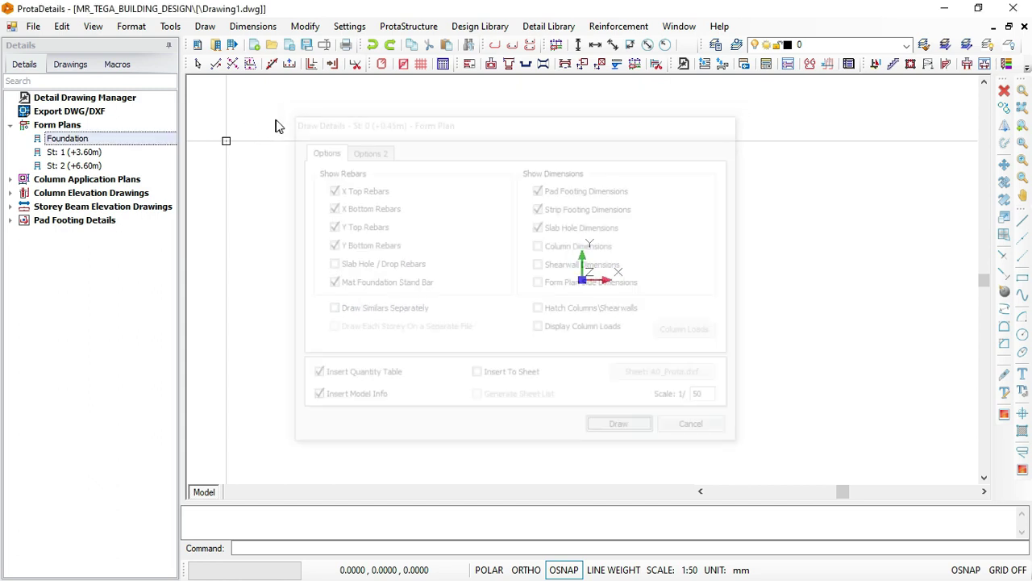
# Insert the foundation form plan on the canvas and zoom in to check the footing dimensions.
pyautogui.click(256, 108)
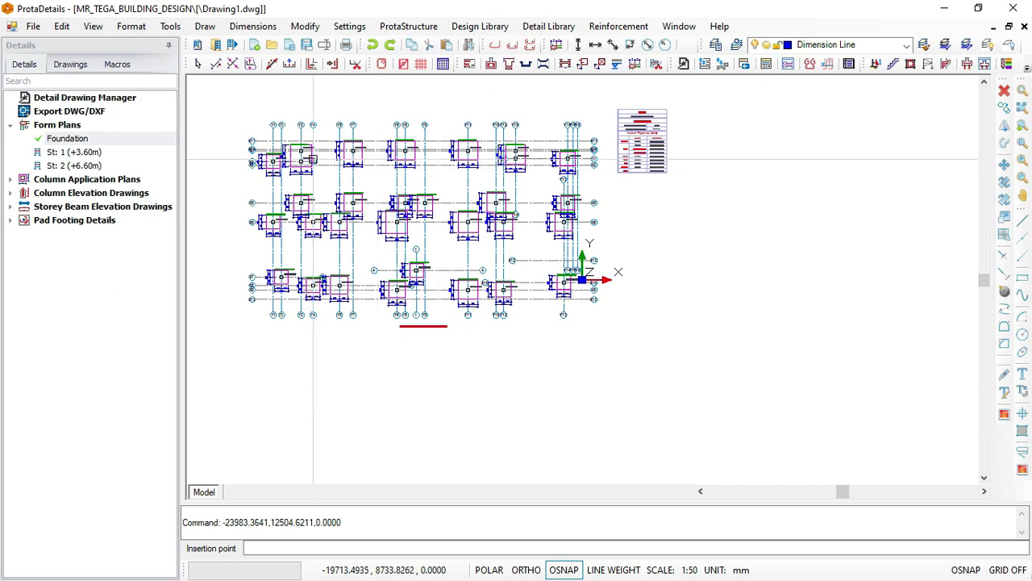
pyautogui.scroll(1, 314, 157)
pyautogui.scroll(3, 314, 159)
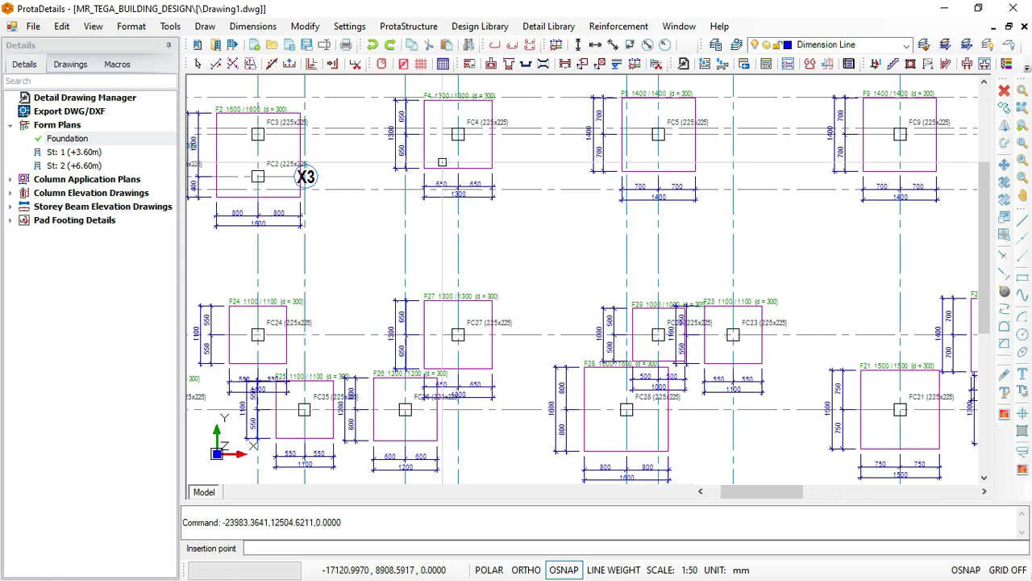
pyautogui.scroll(-1, 442, 163)
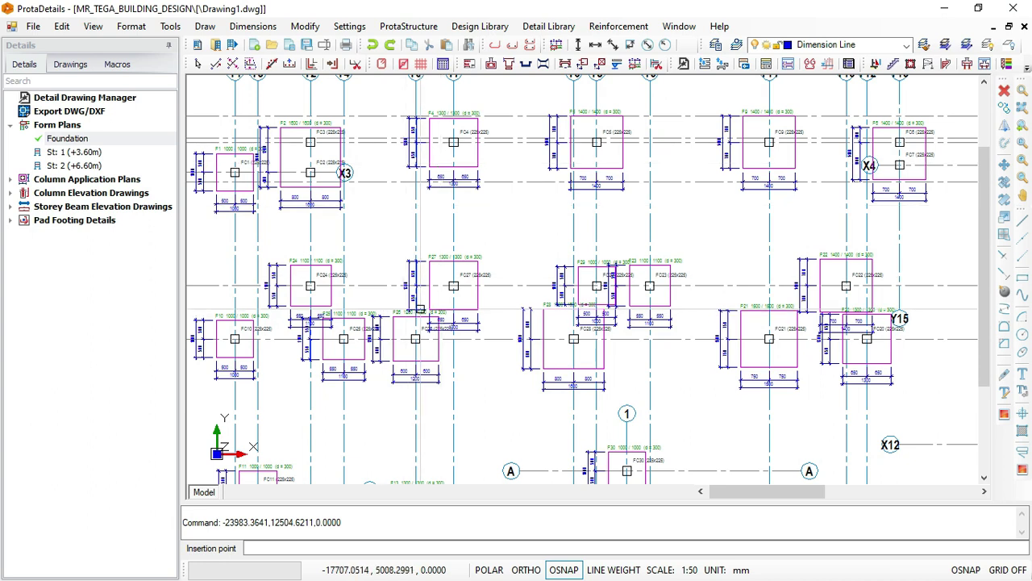
pyautogui.press('super')
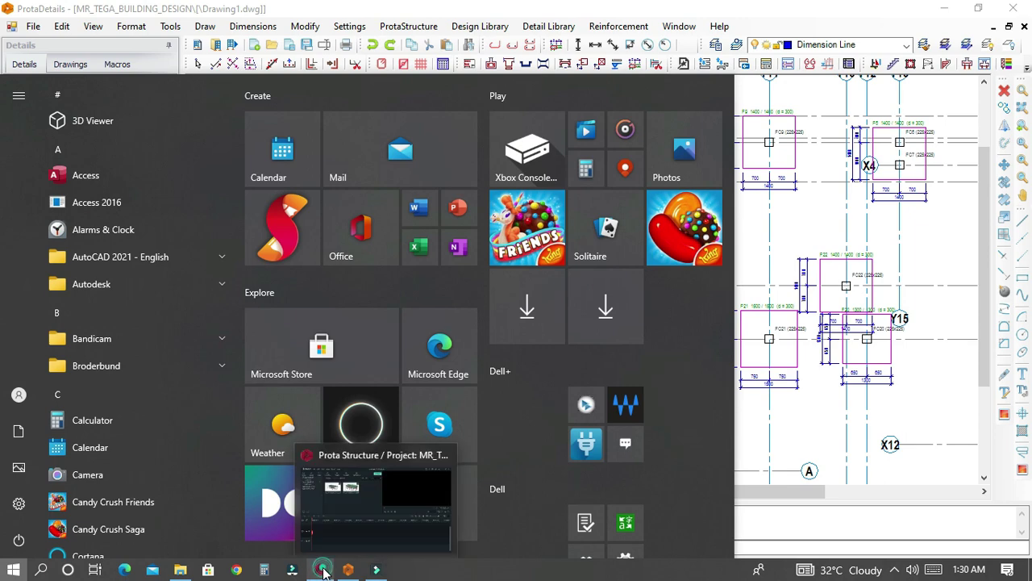
pyautogui.click(324, 571)
pyautogui.moveTo(436, 408)
pyautogui.mouseDown(button='middle')
pyautogui.moveTo(495, 380)
pyautogui.moveTo(419, 387)
pyautogui.moveTo(486, 412)
pyautogui.moveTo(466, 416)
pyautogui.mouseUp(button='middle')
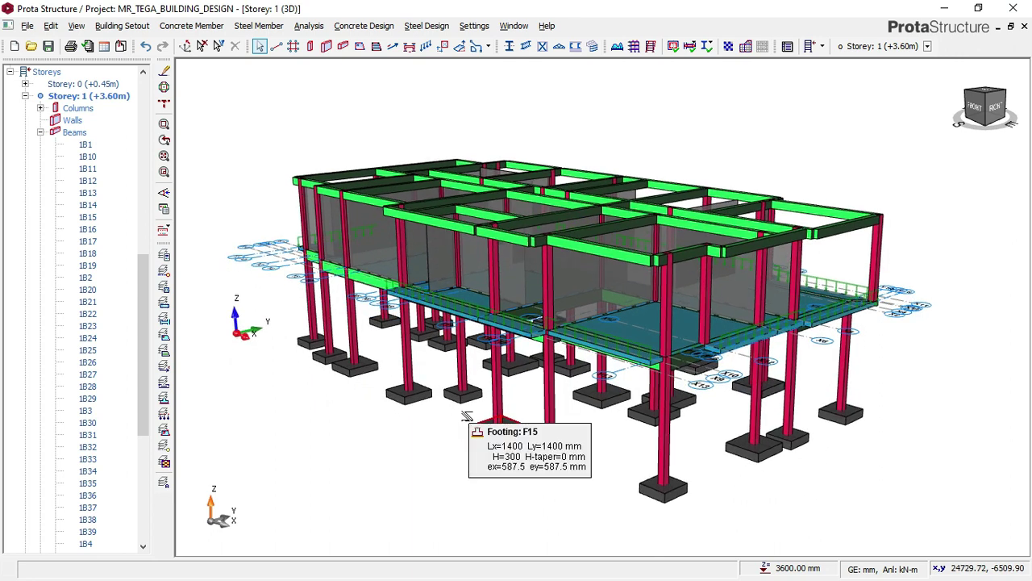
pyautogui.scroll(2, 466, 416)
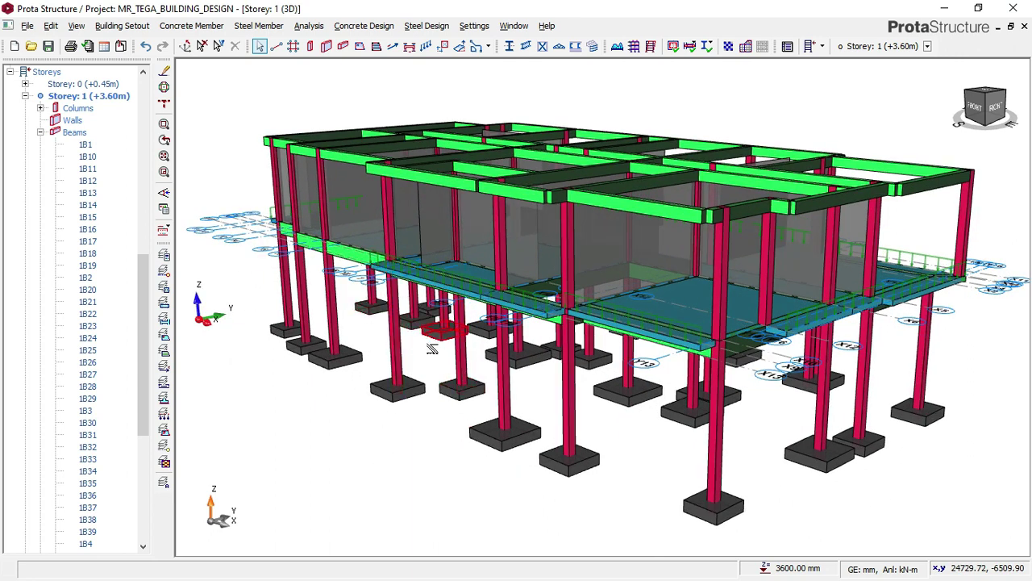
pyautogui.press('super')
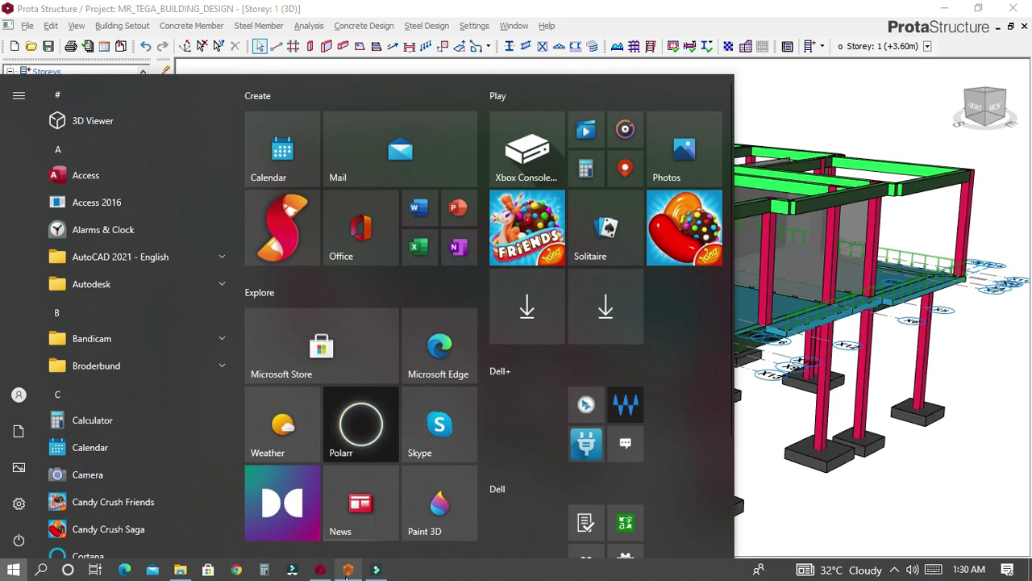
pyautogui.click(343, 571)
pyautogui.scroll(-5, 466, 190)
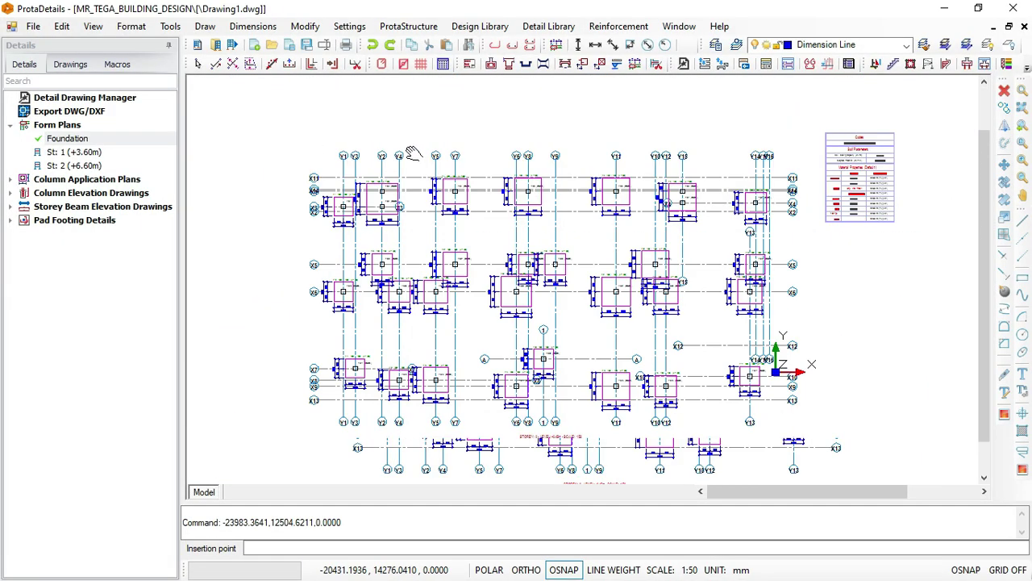
# Pan to view the full foundation plan, end insertion, and select the St: 1 (+3.60m) plan.
pyautogui.moveTo(411, 155); pyautogui.dragTo(394, 136, button='middle')
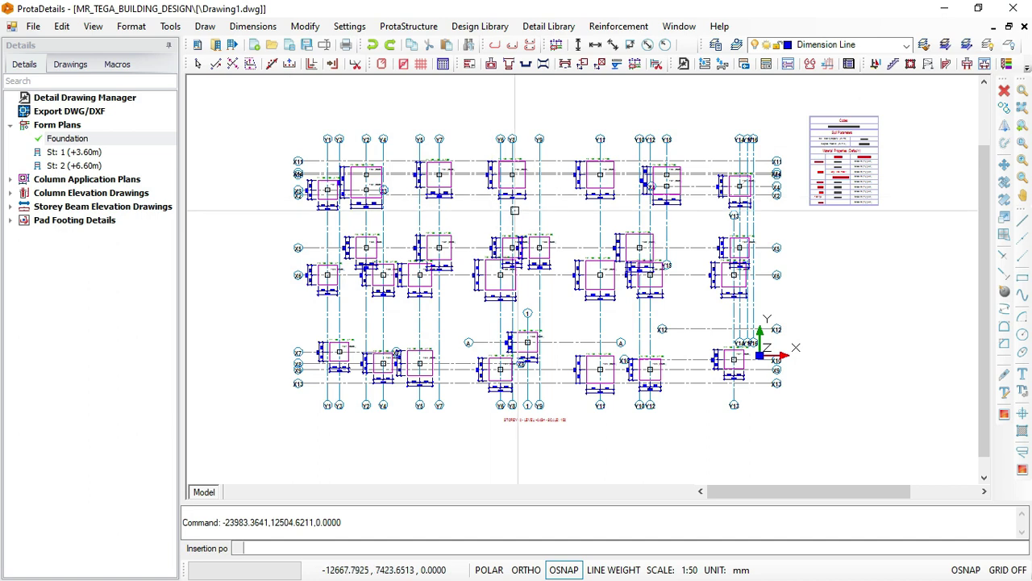
pyautogui.moveTo(364, 173)
pyautogui.mouseDown(button='middle')
pyautogui.moveTo(389, 179)
pyautogui.moveTo(320, 153)
pyautogui.mouseUp(button='middle')
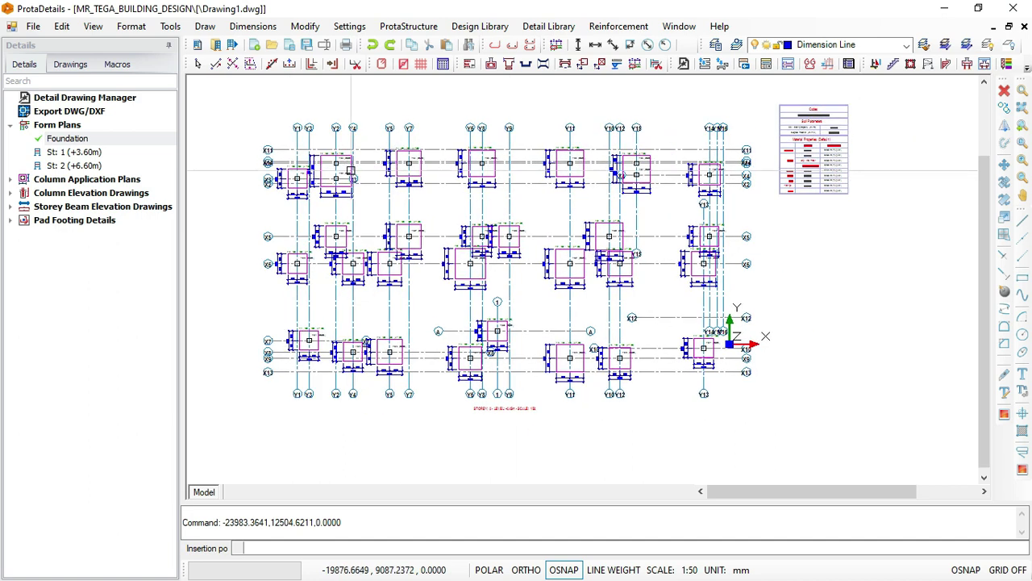
pyautogui.press('Escape')
pyautogui.scroll(-1, 357, 161)
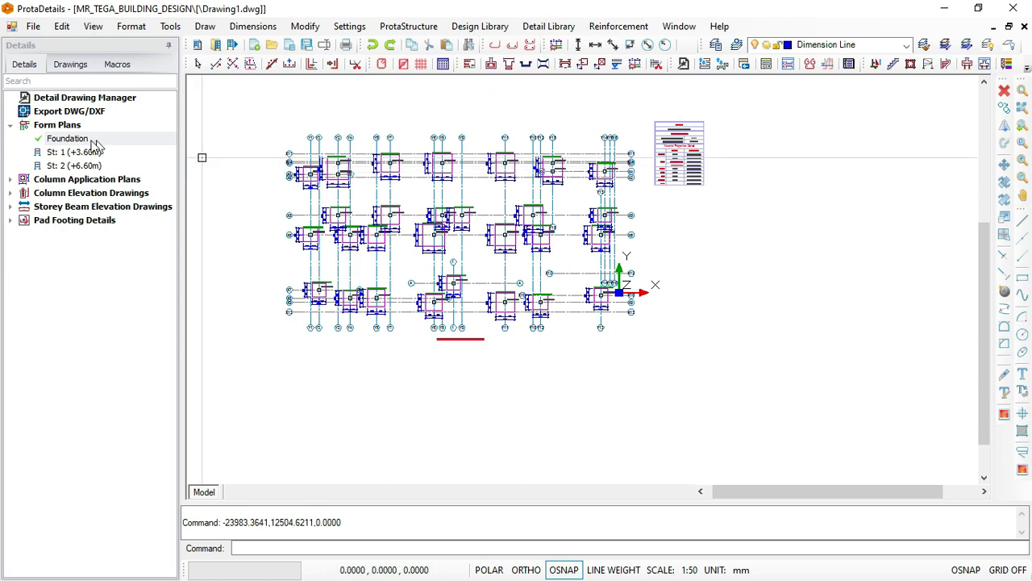
pyautogui.click(71, 152)
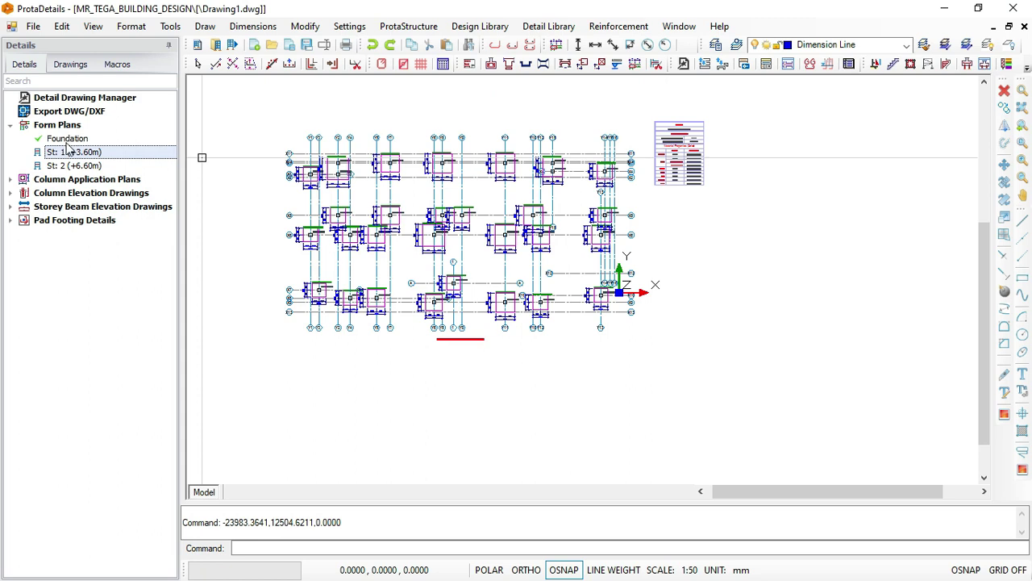
# Draw the St: 1 (+3.60m) form plan and place it right of the foundation plan.
pyautogui.rightClick(67, 155)
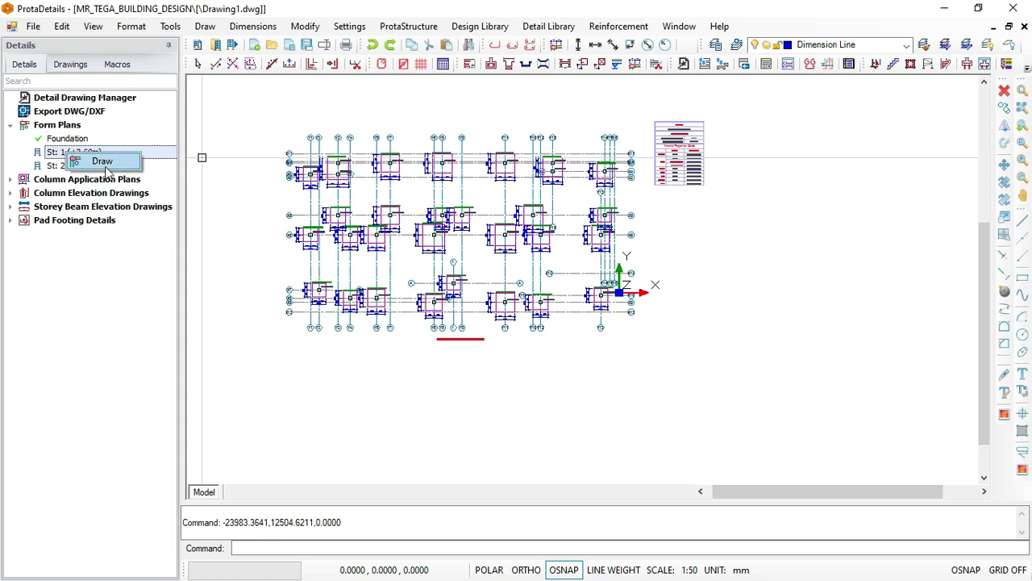
pyautogui.click(110, 165)
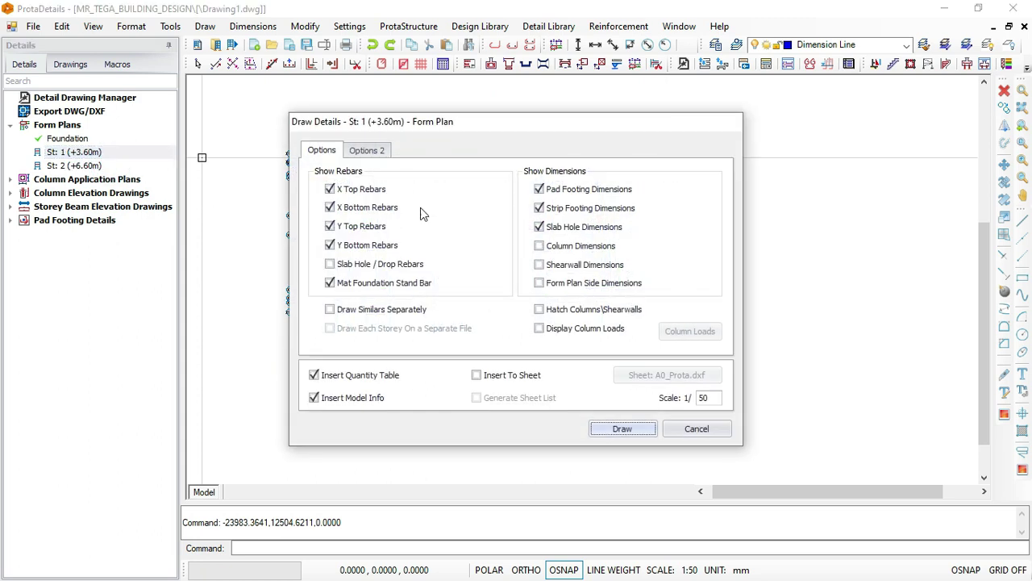
pyautogui.click(622, 429)
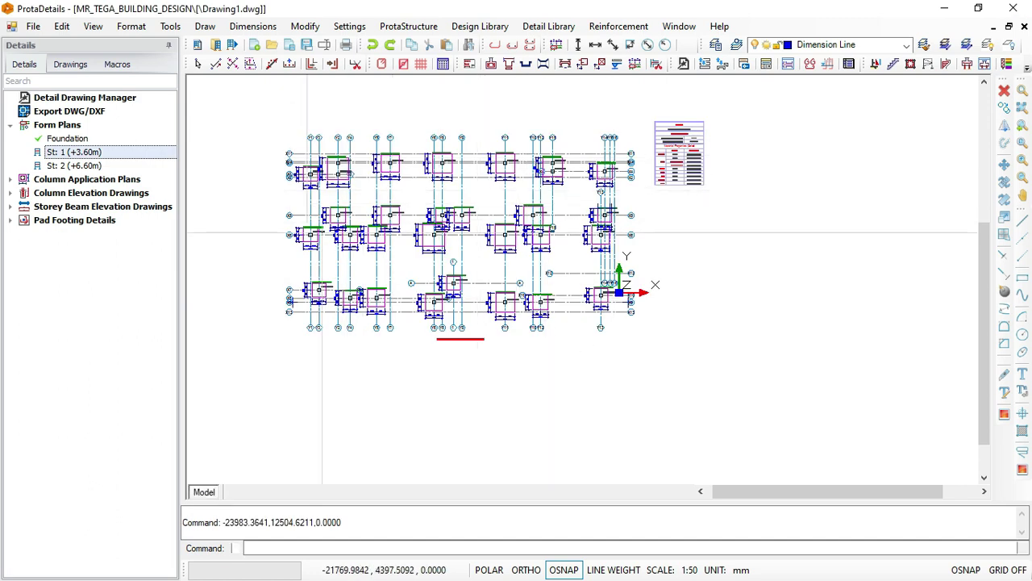
pyautogui.scroll(-2, 308, 237)
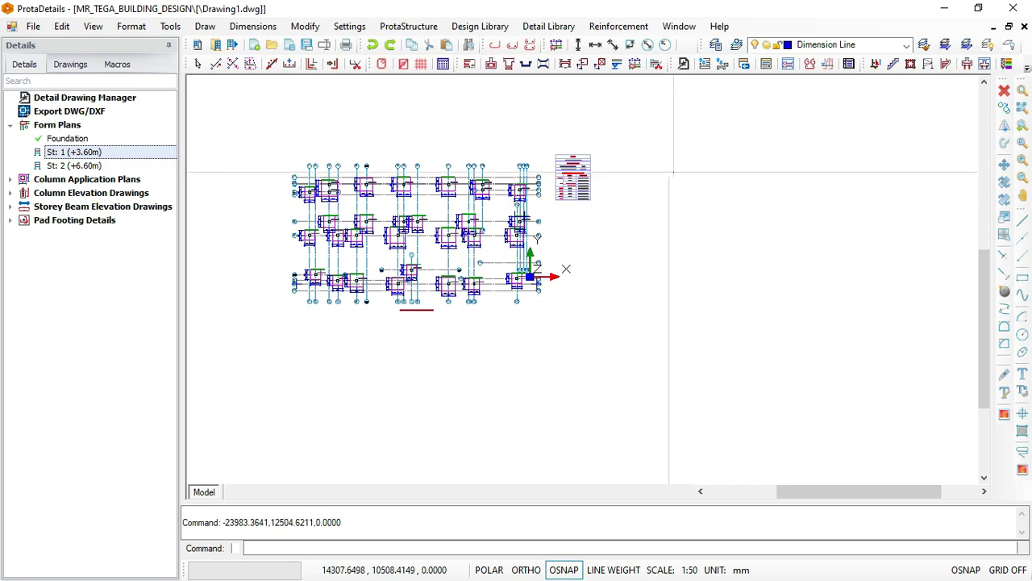
pyautogui.click(698, 164)
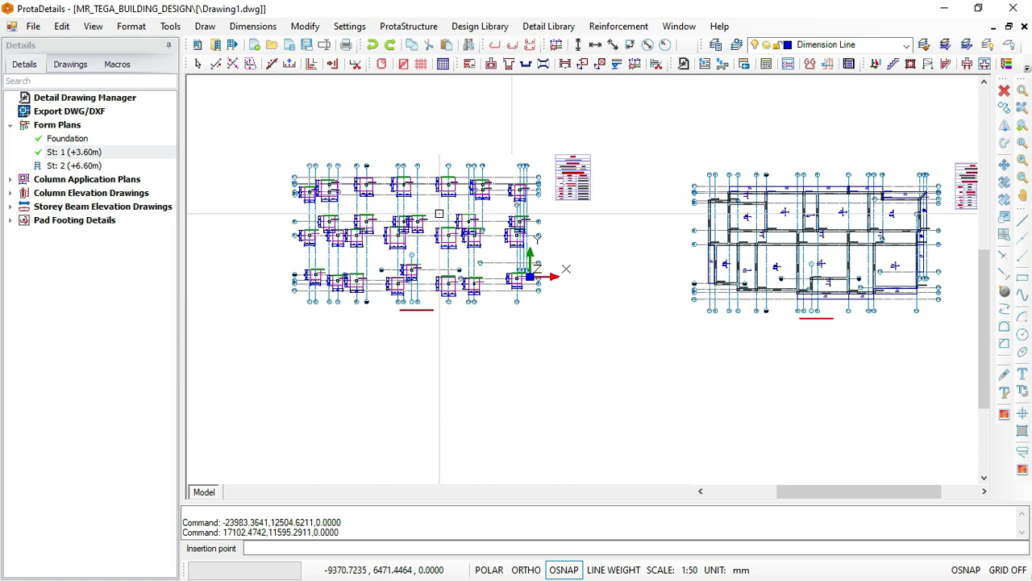
pyautogui.scroll(4, 823, 369)
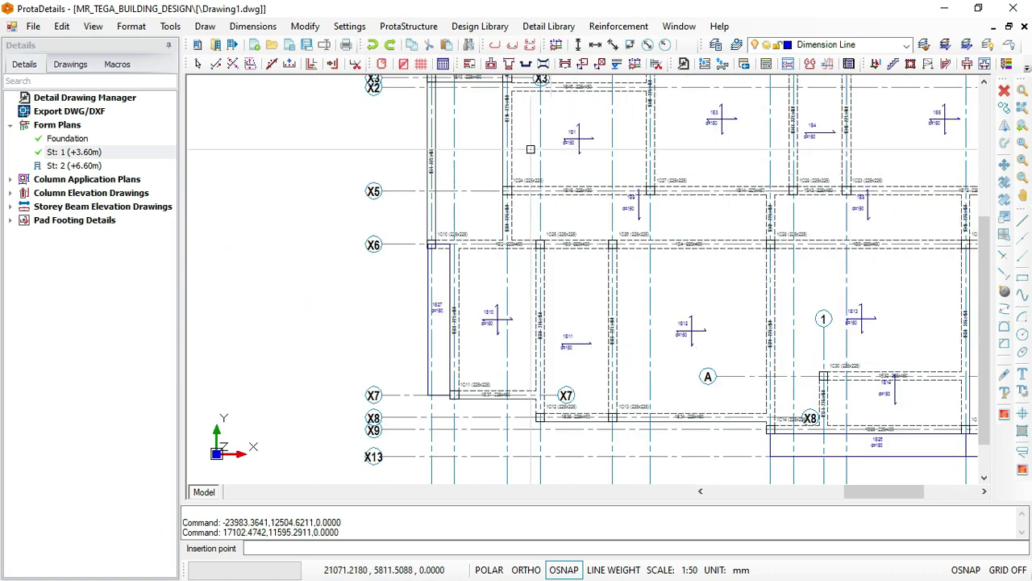
pyautogui.scroll(-2, 647, 154)
pyautogui.scroll(-3, 645, 97)
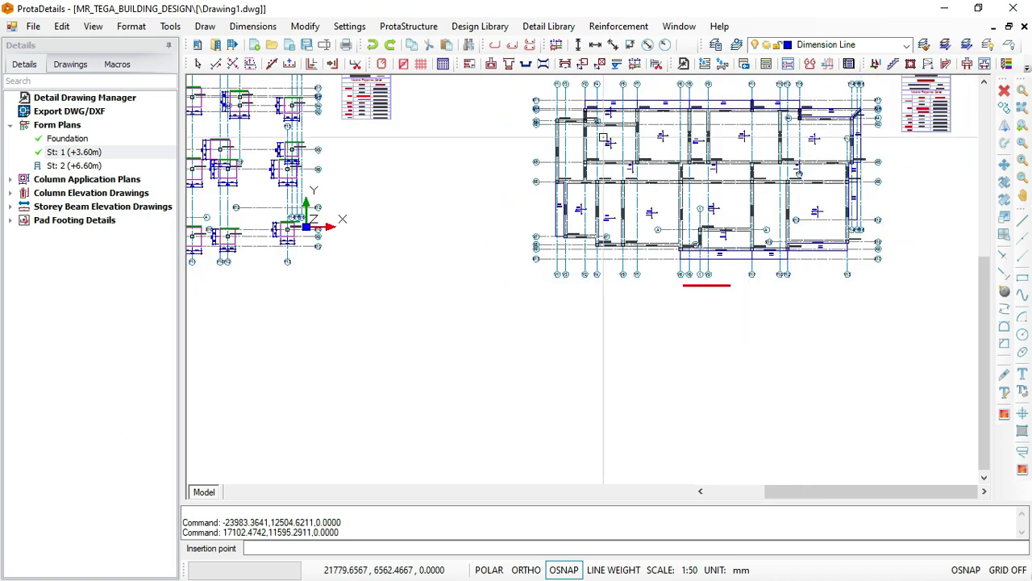
# Generate the St: 2 (+6.60m) form plan with the default Draw Details settings.
pyautogui.click(89, 165)
pyautogui.rightClick(89, 165)
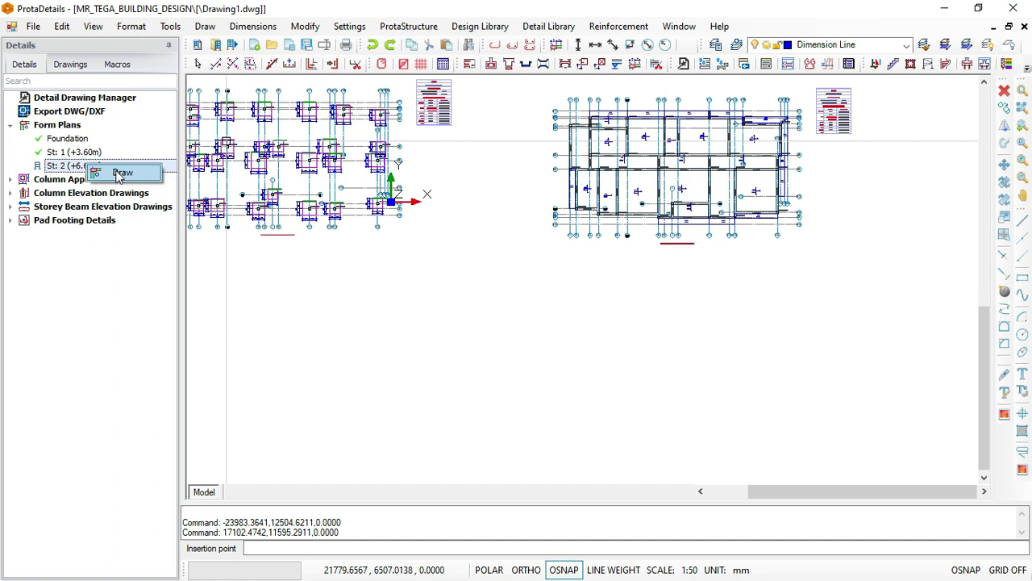
pyautogui.click(121, 172)
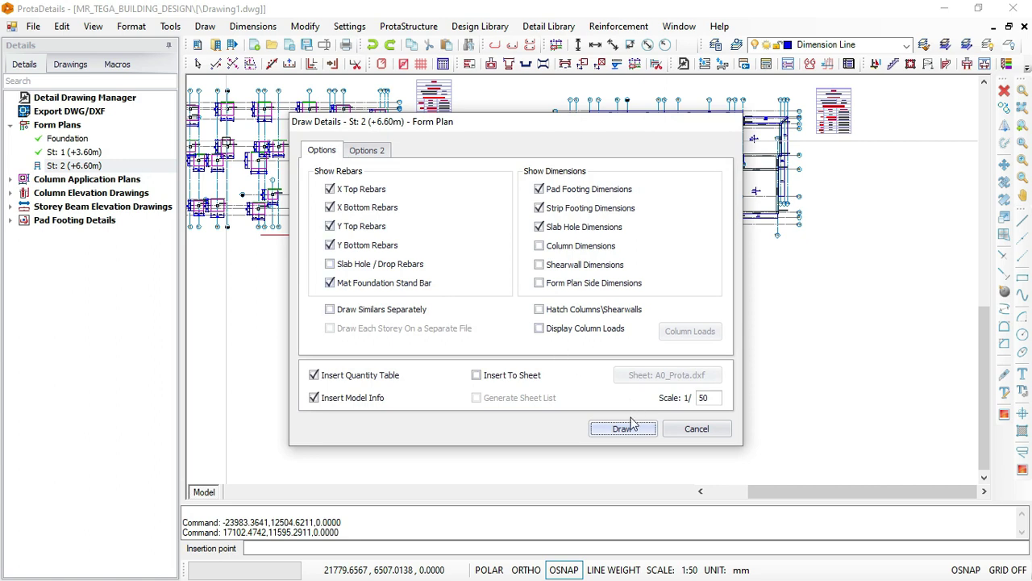
pyautogui.click(619, 431)
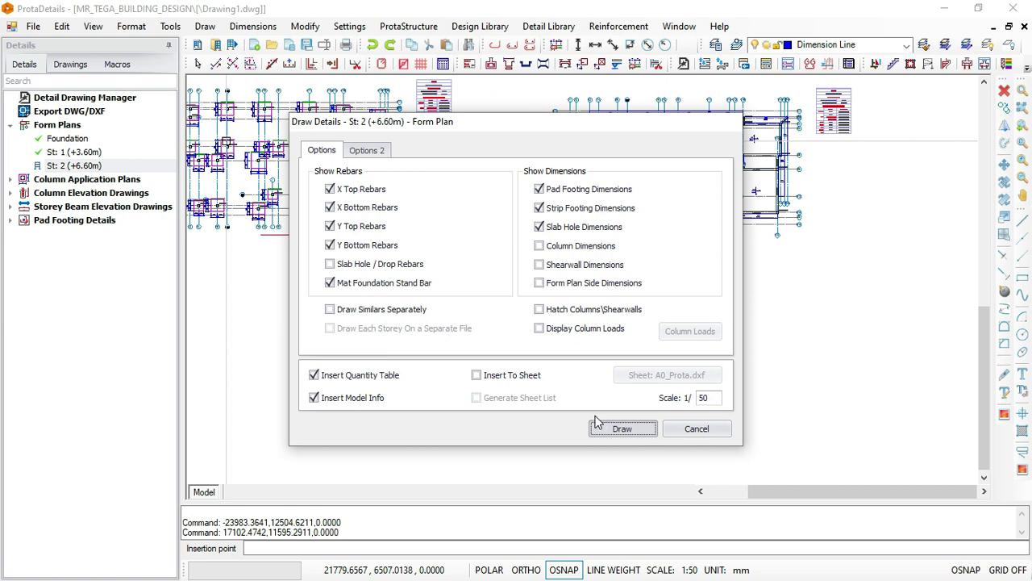
pyautogui.click(617, 431)
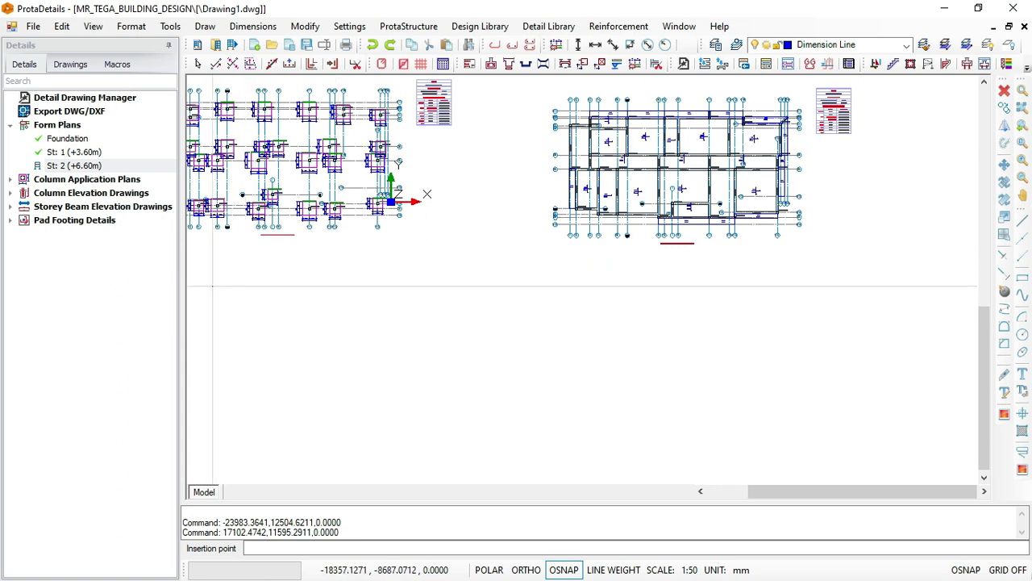
# Place the St: 2 (+6.60m) plan below the existing plans and zoom in on its beam and column labels.
pyautogui.click(207, 288)
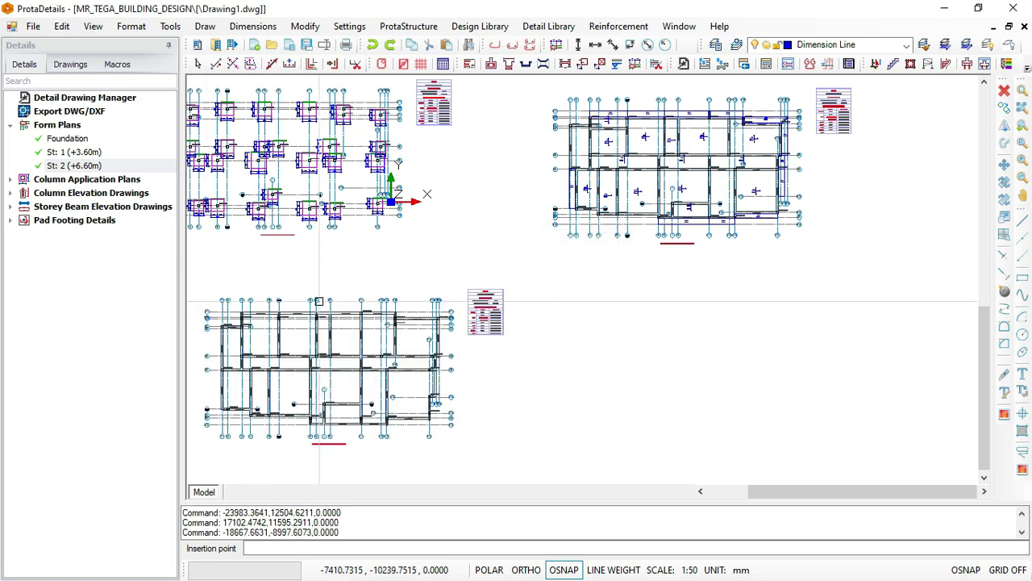
pyautogui.scroll(6, 297, 442)
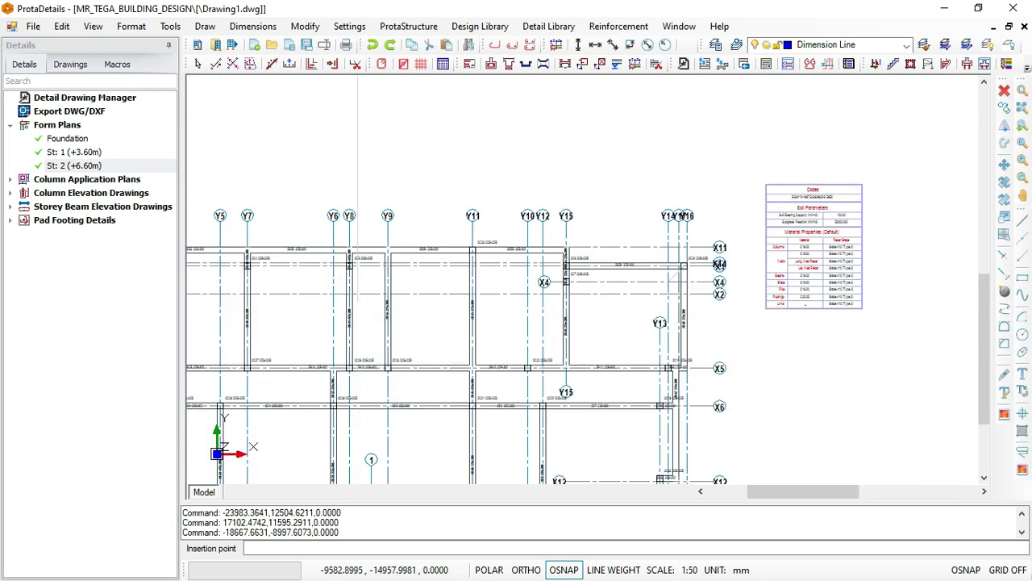
pyautogui.scroll(4, 393, 370)
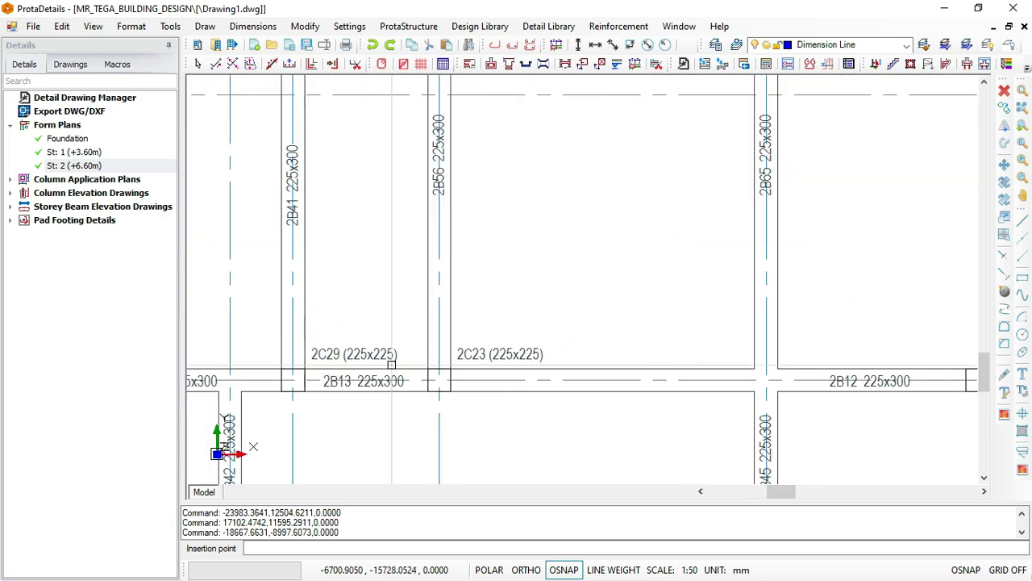
pyautogui.scroll(-2, 392, 364)
pyautogui.scroll(-5, 331, 345)
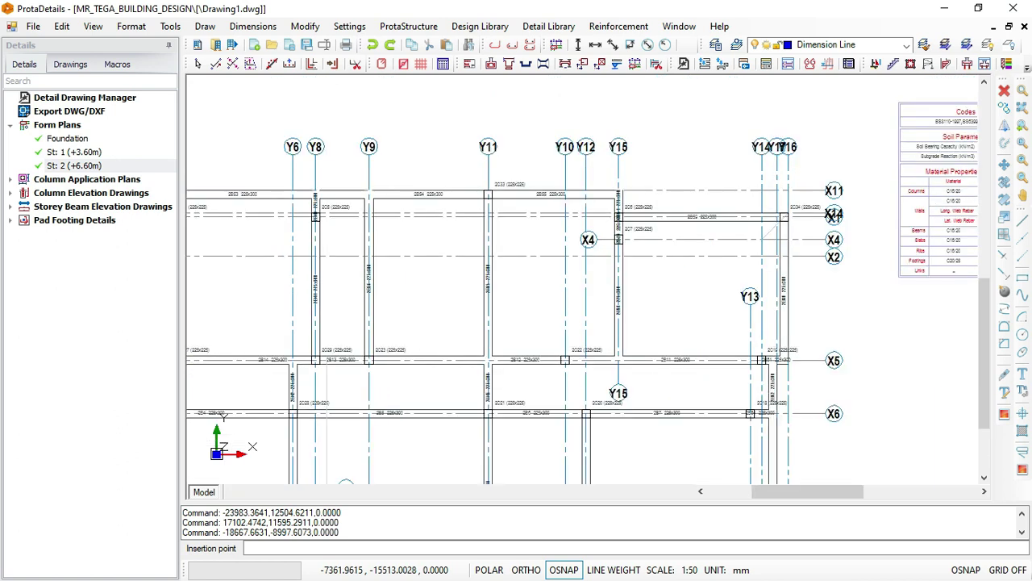
pyautogui.scroll(2, 632, 264)
pyautogui.scroll(-3, 629, 258)
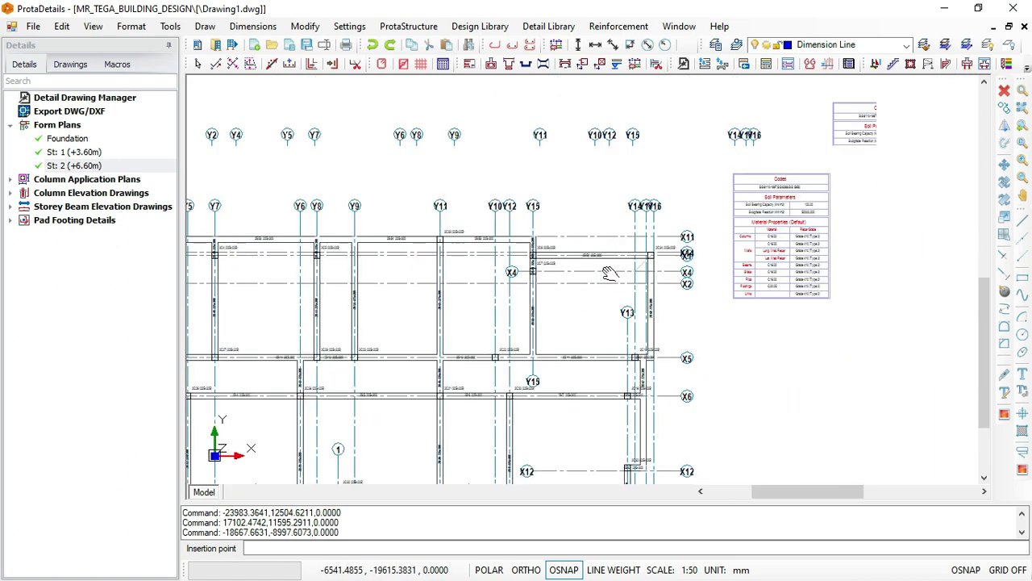
pyautogui.scroll(1, 627, 251)
pyautogui.scroll(-3, 627, 250)
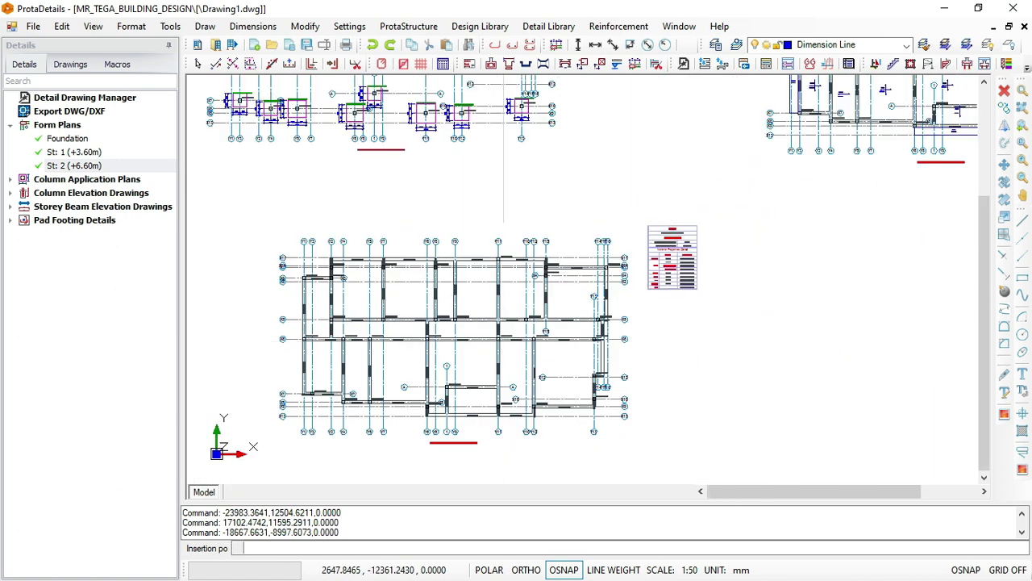
pyautogui.moveTo(728, 200); pyautogui.dragTo(617, 274, button='middle')
pyautogui.scroll(3, 700, 146)
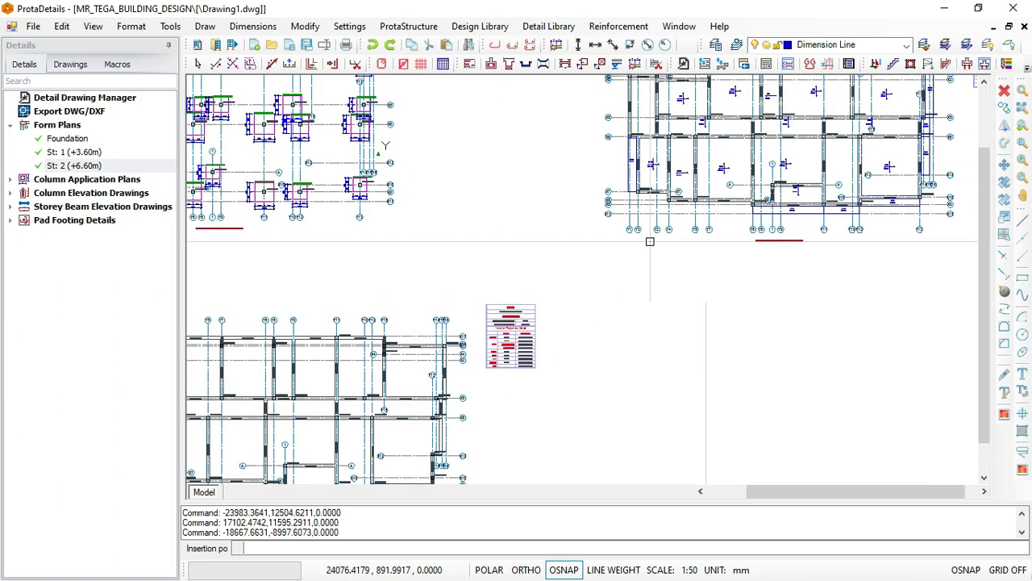
pyautogui.scroll(4, 700, 146)
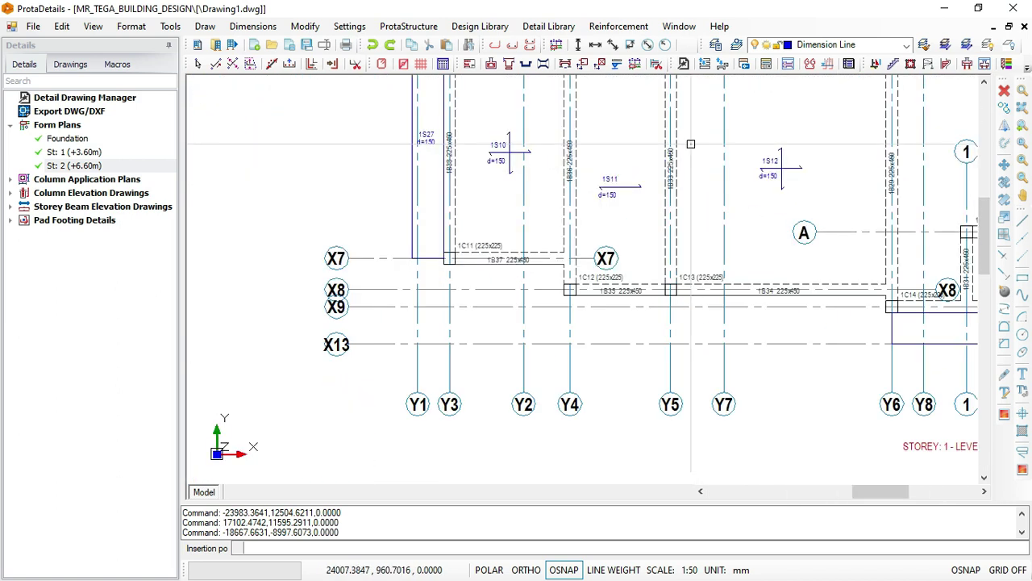
pyautogui.scroll(2, 665, 148)
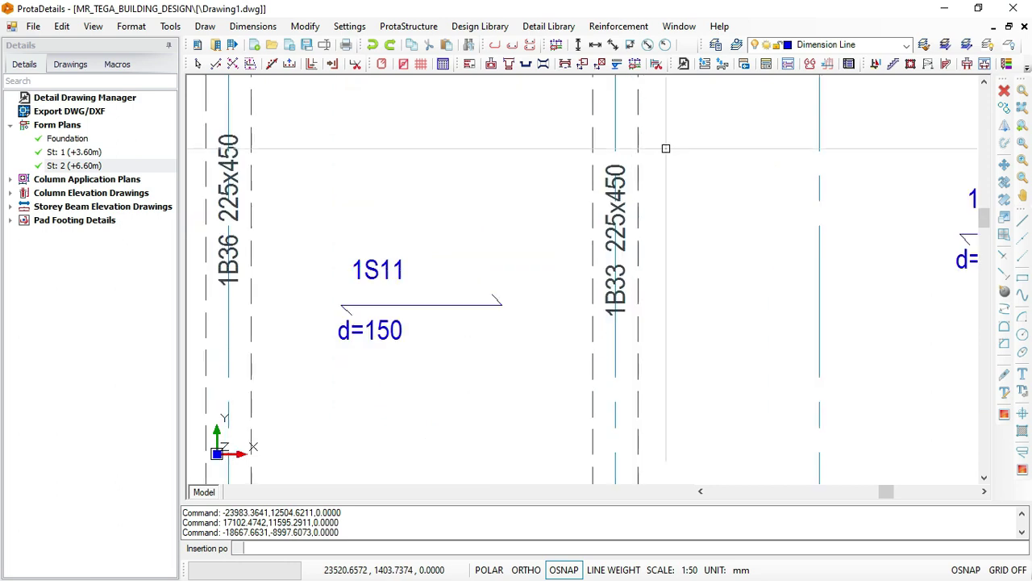
pyautogui.press('Escape')
pyautogui.scroll(-5, 663, 149)
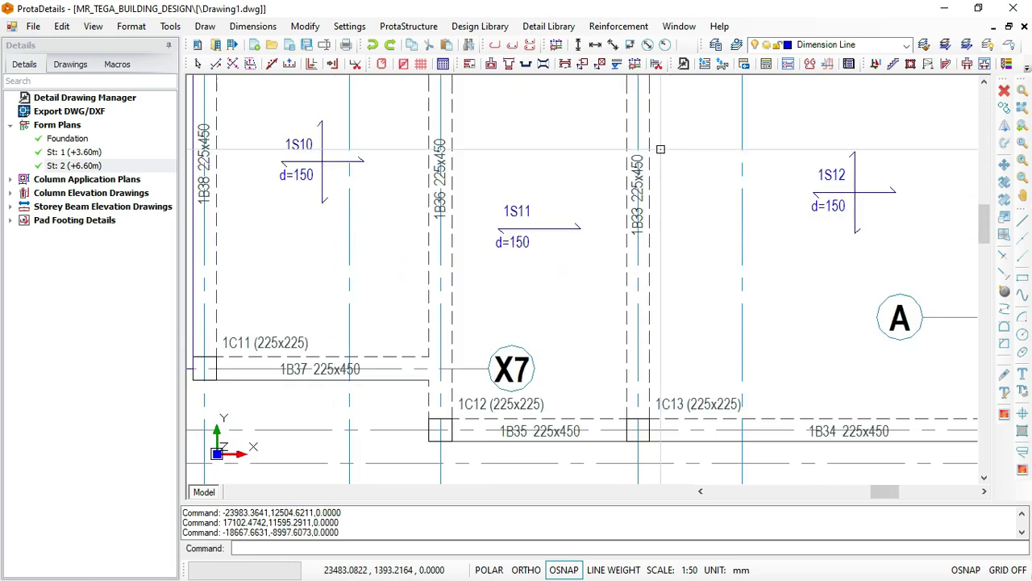
pyautogui.scroll(-1, 662, 149)
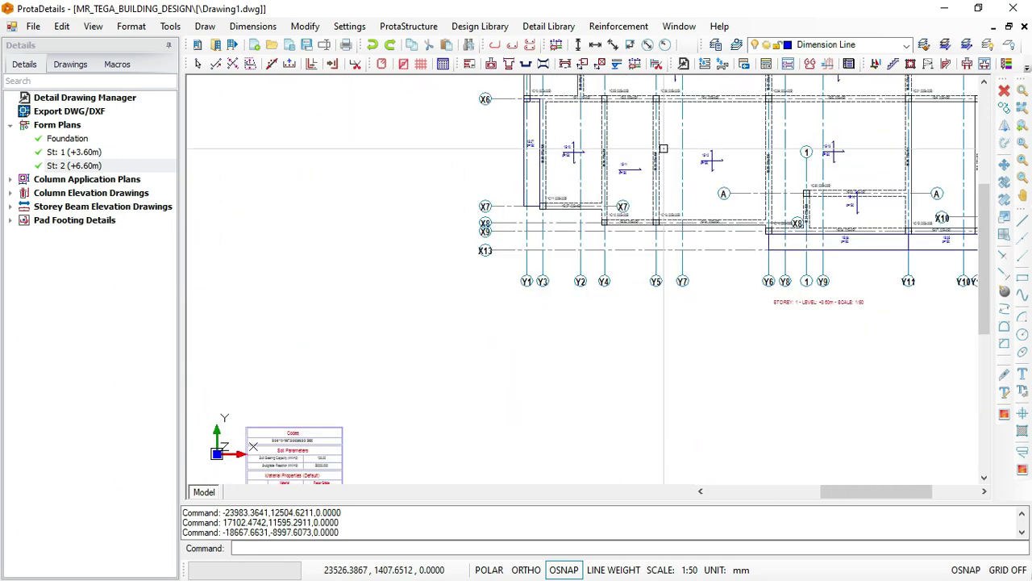
pyautogui.scroll(-4, 662, 149)
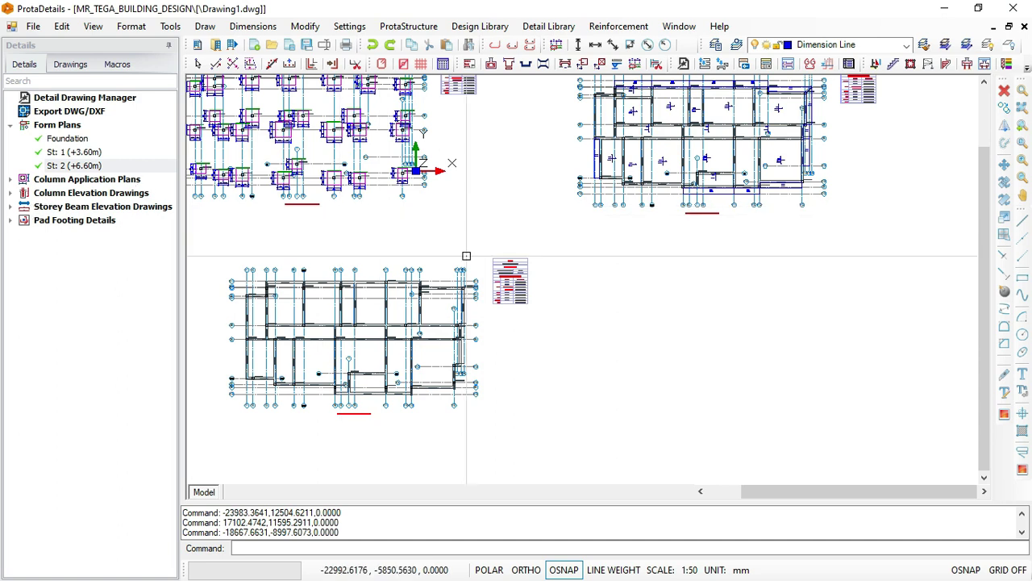
# Open the Draw Beam Elevations settings for storey 1 (+3.60m), listing beams from 1B1 at 1/25.
pyautogui.click(12, 206)
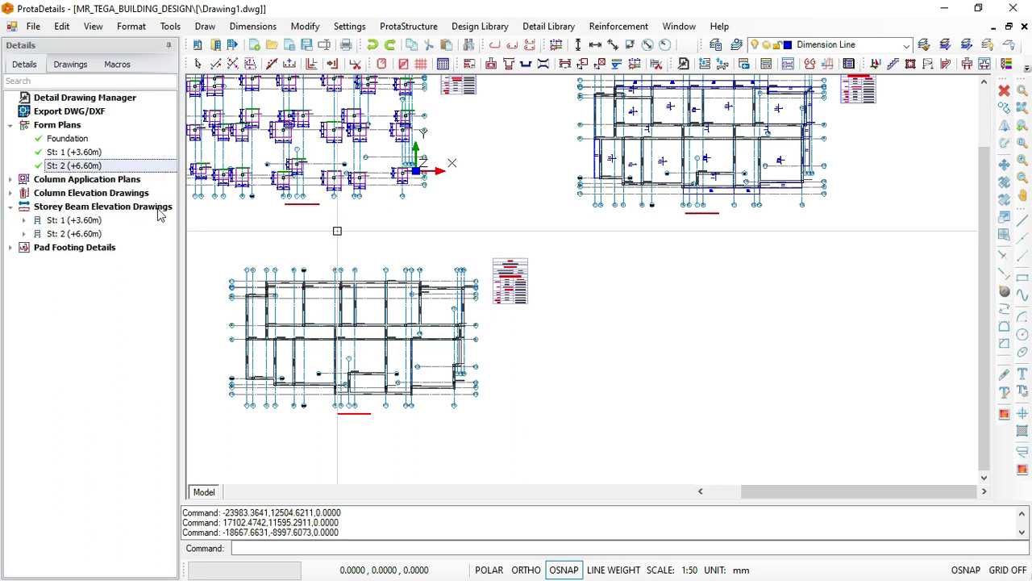
pyautogui.click(68, 207)
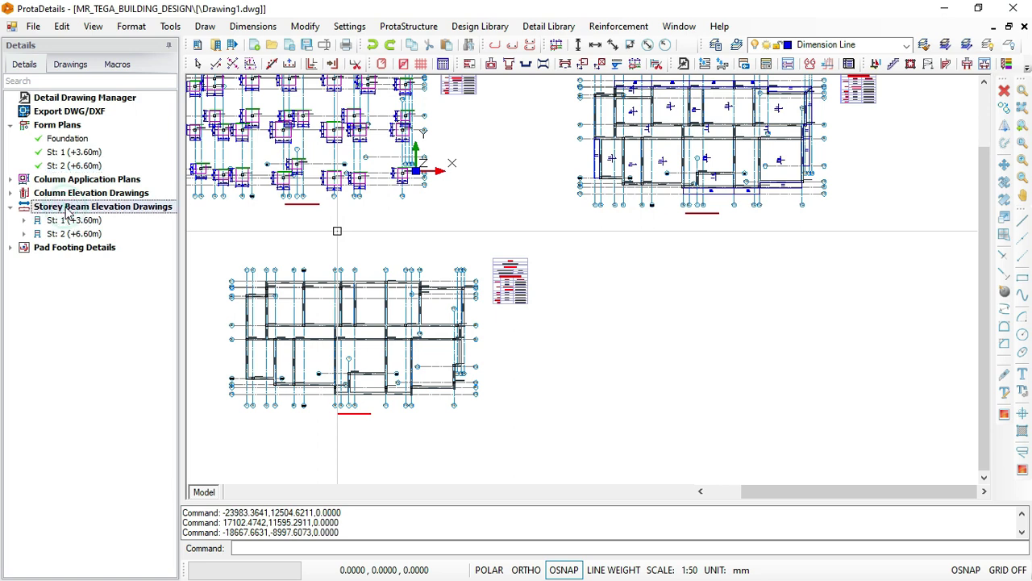
pyautogui.rightClick(68, 210)
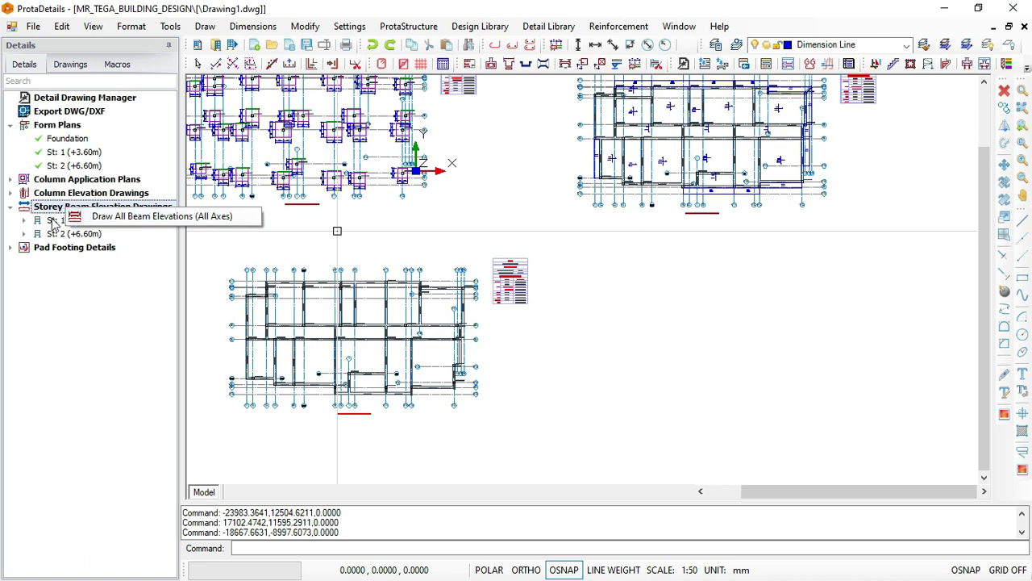
pyautogui.click(52, 220)
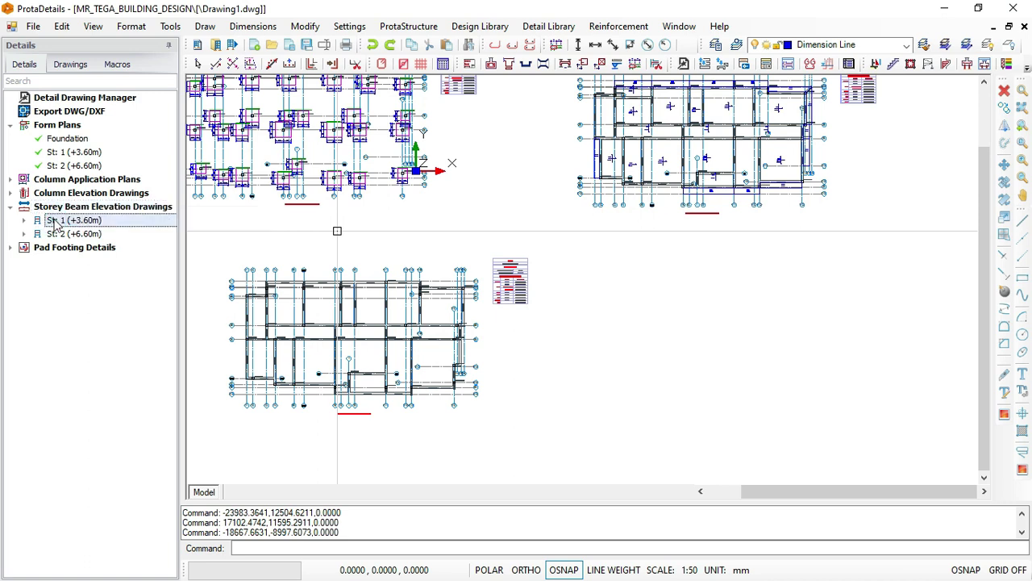
pyautogui.click(11, 207)
pyautogui.click(11, 207)
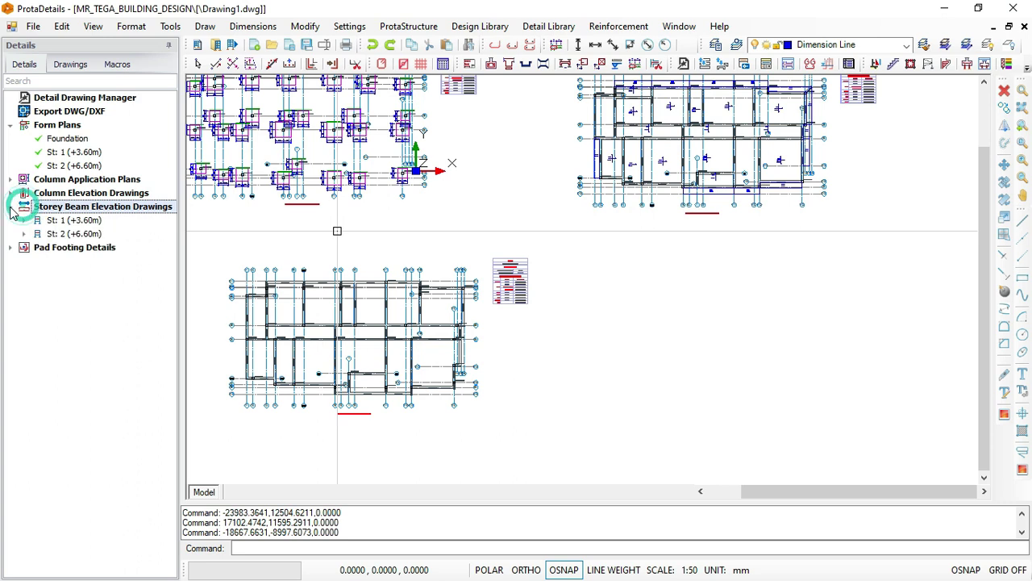
pyautogui.click(71, 221)
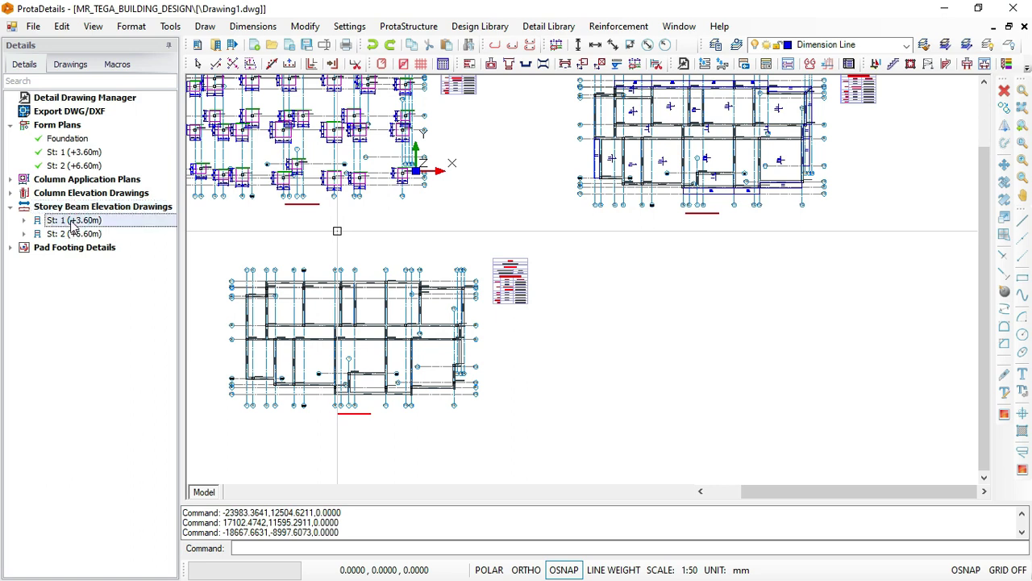
pyautogui.rightClick(73, 228)
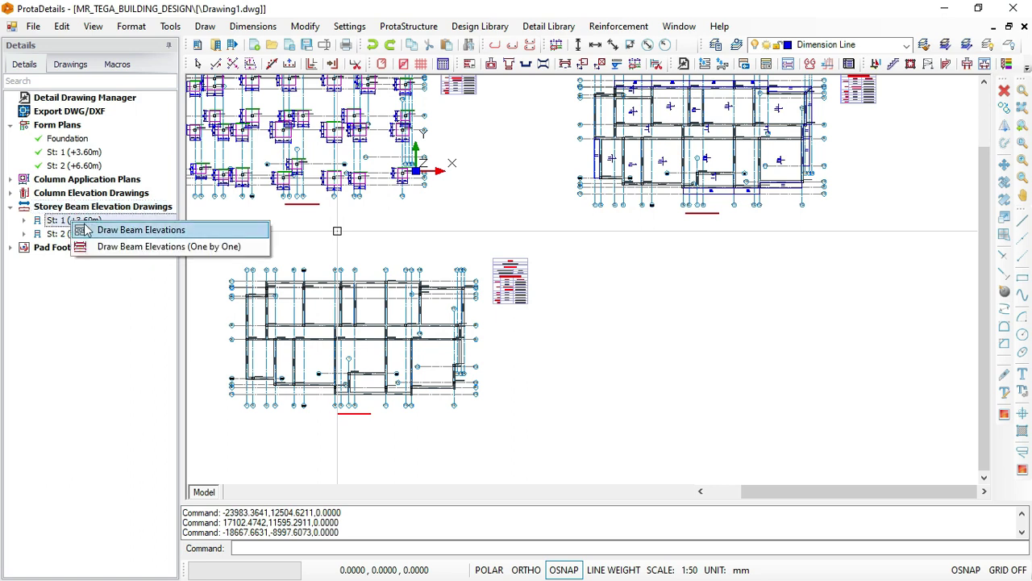
pyautogui.click(129, 230)
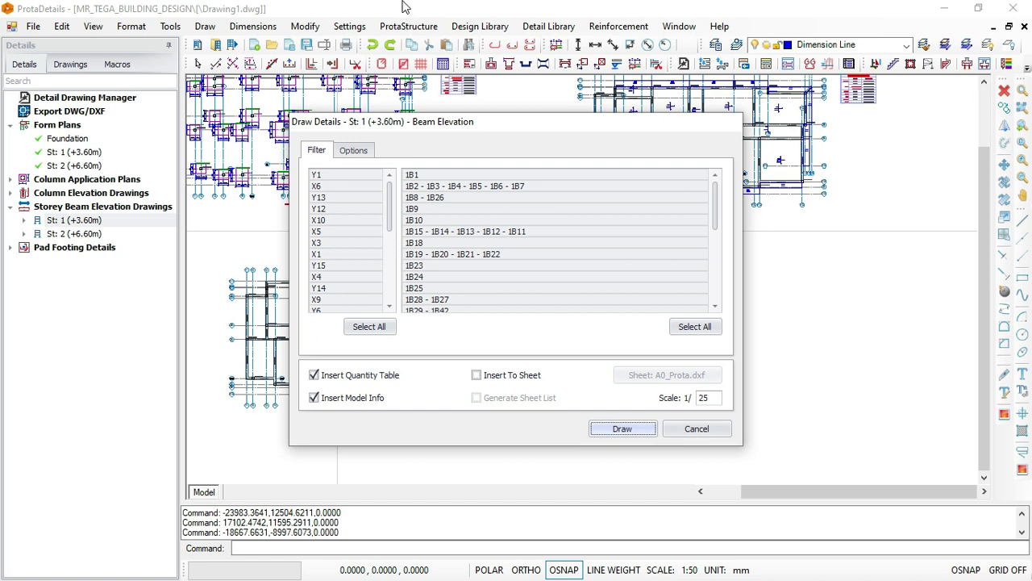
# Open the Beam Detail Settings from the St: 1 Beam Elevation dialog's Options tab.
pyautogui.click(352, 152)
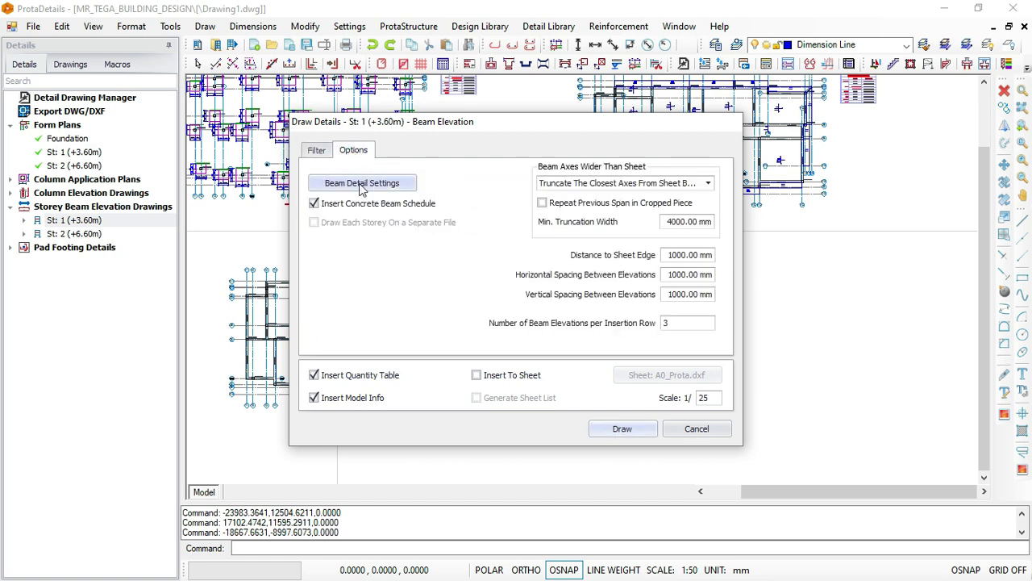
pyautogui.click(360, 185)
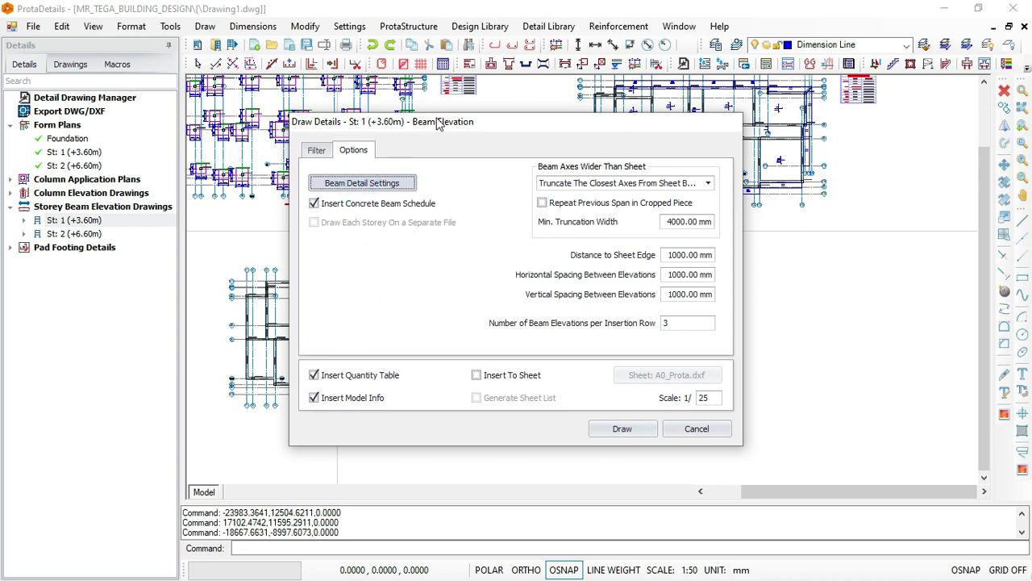
pyautogui.click(397, 179)
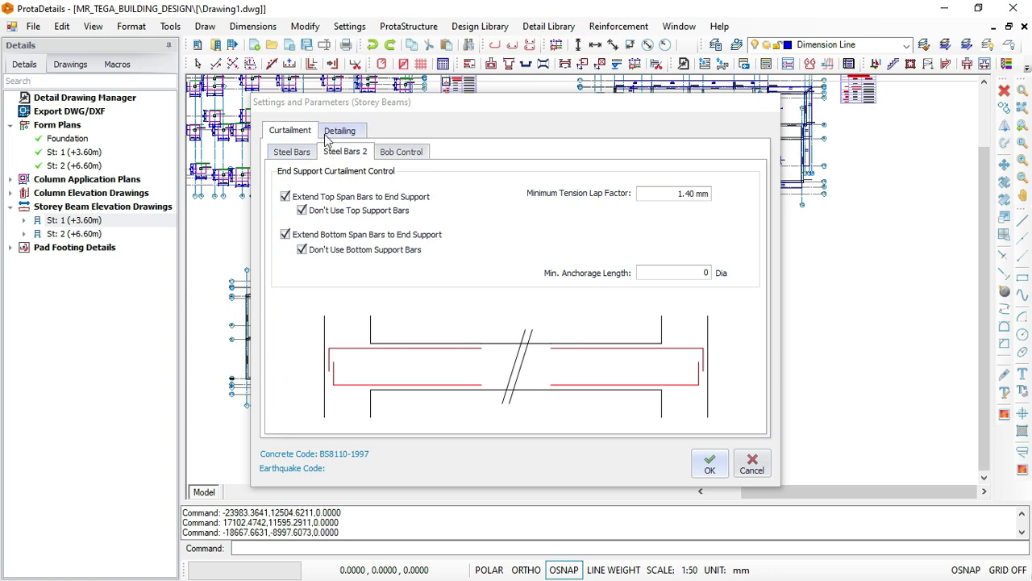
# Set beam sections to Span Section Only, restarting section labels on every sheet.
pyautogui.click(340, 131)
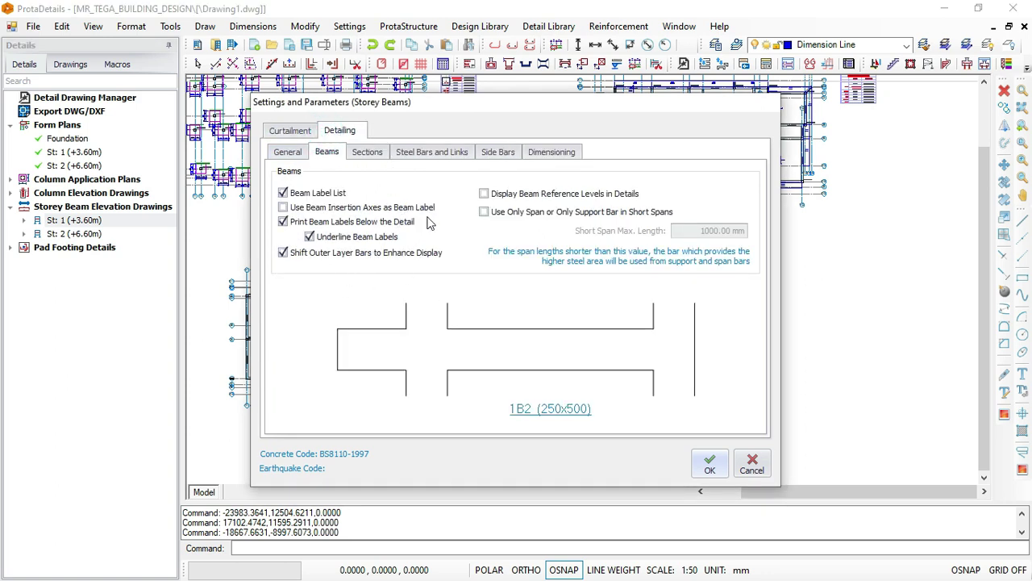
pyautogui.click(369, 154)
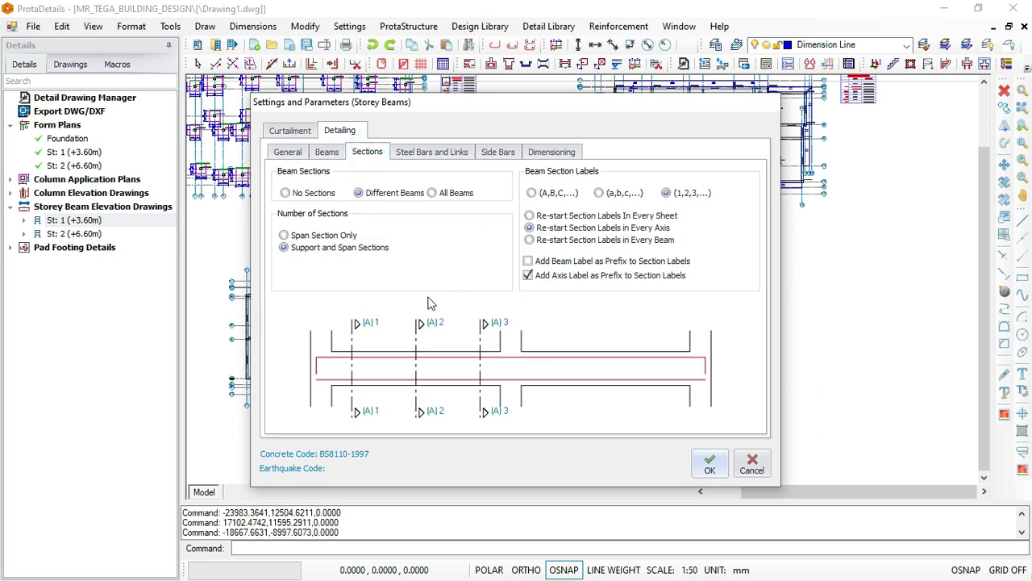
pyautogui.click(290, 235)
pyautogui.click(530, 228)
pyautogui.click(540, 217)
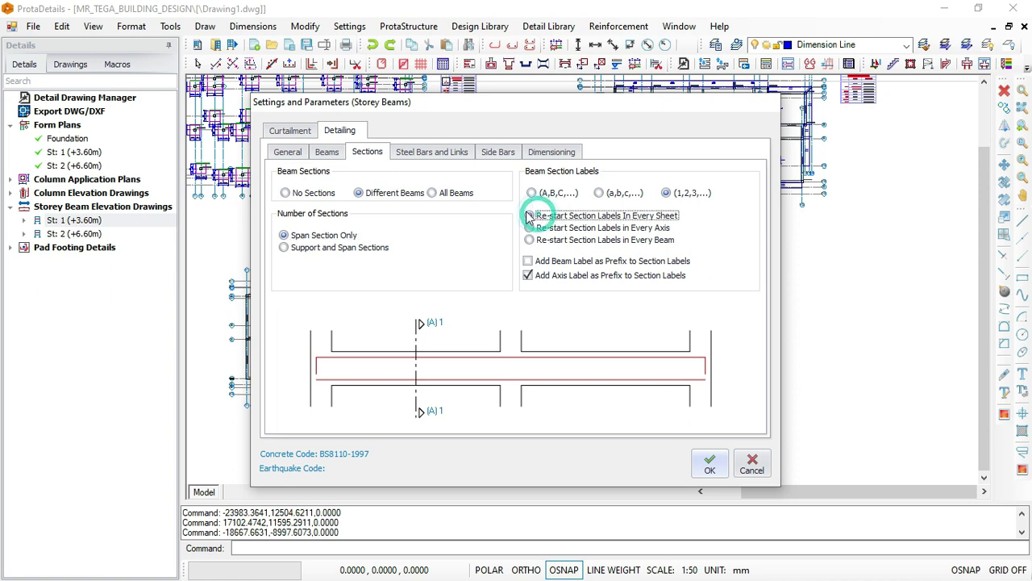
# Turn off IStructE bar annotation, enable Print Total Link Quantity, and accept the settings.
pyautogui.click(419, 158)
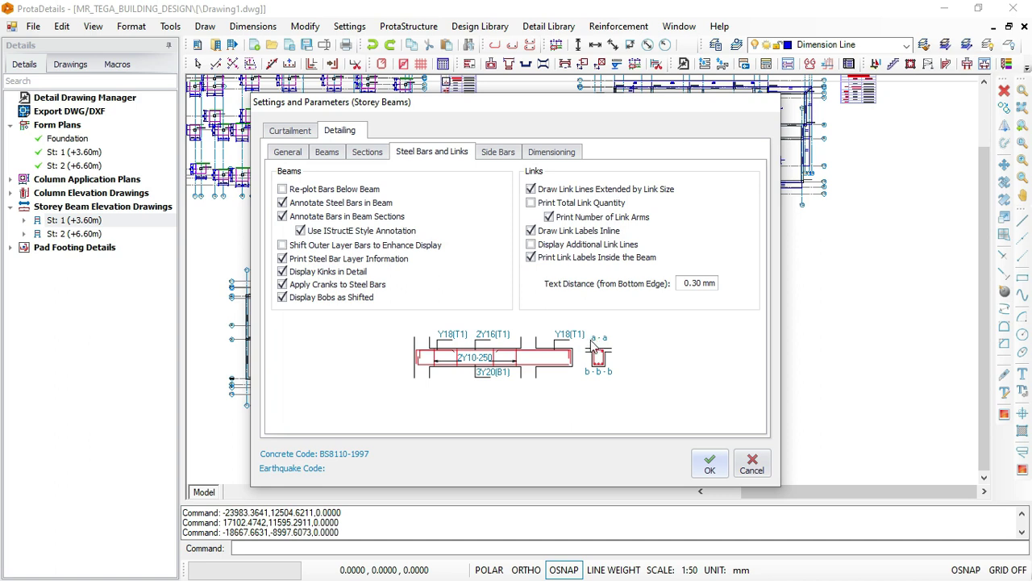
pyautogui.click(301, 230)
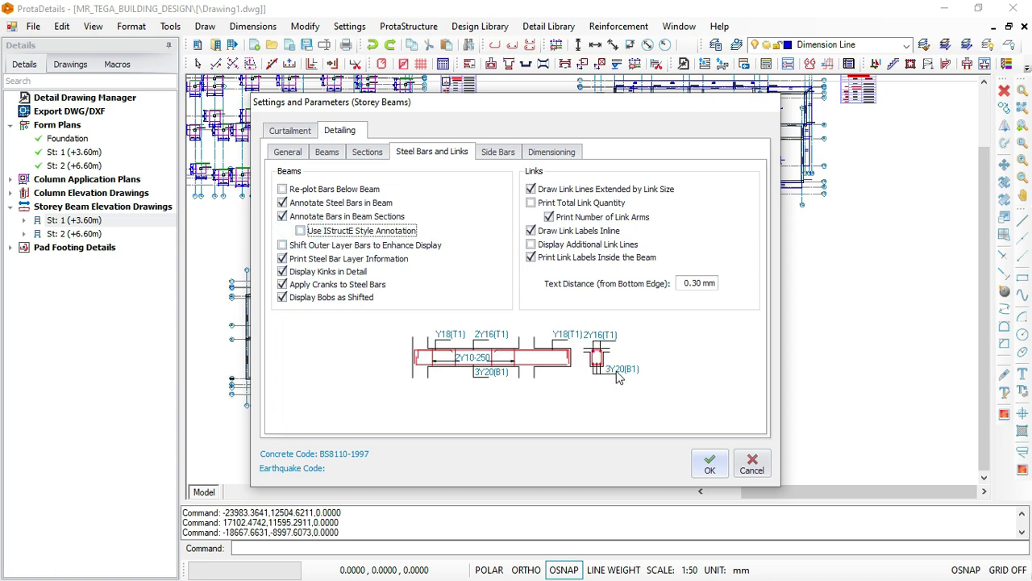
pyautogui.click(531, 204)
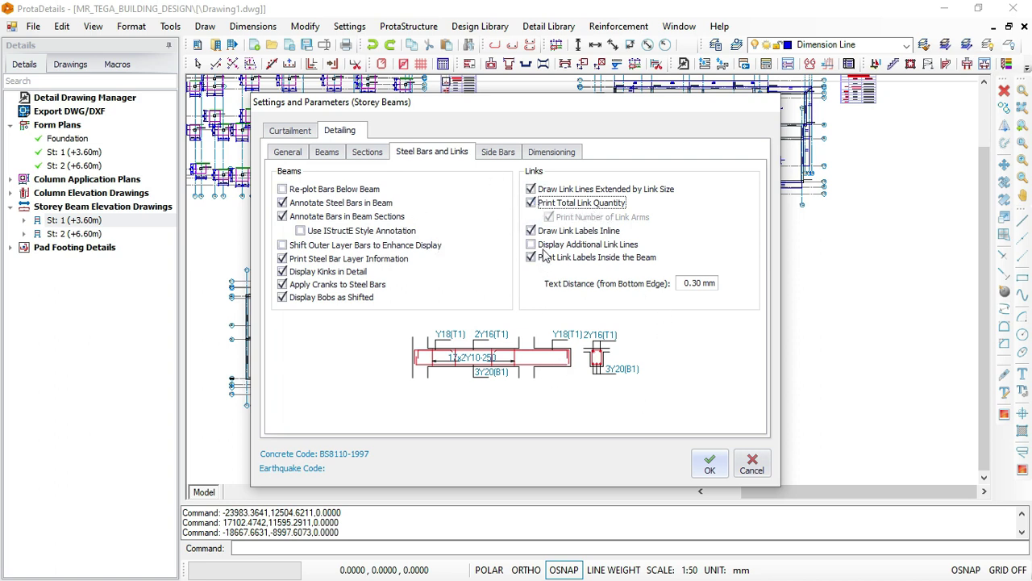
pyautogui.click(540, 155)
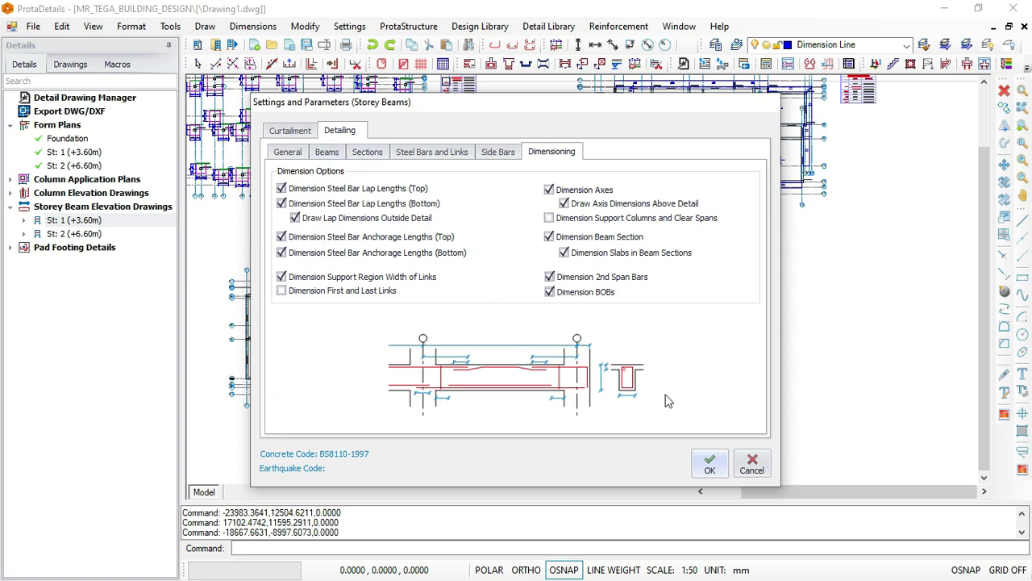
pyautogui.click(709, 471)
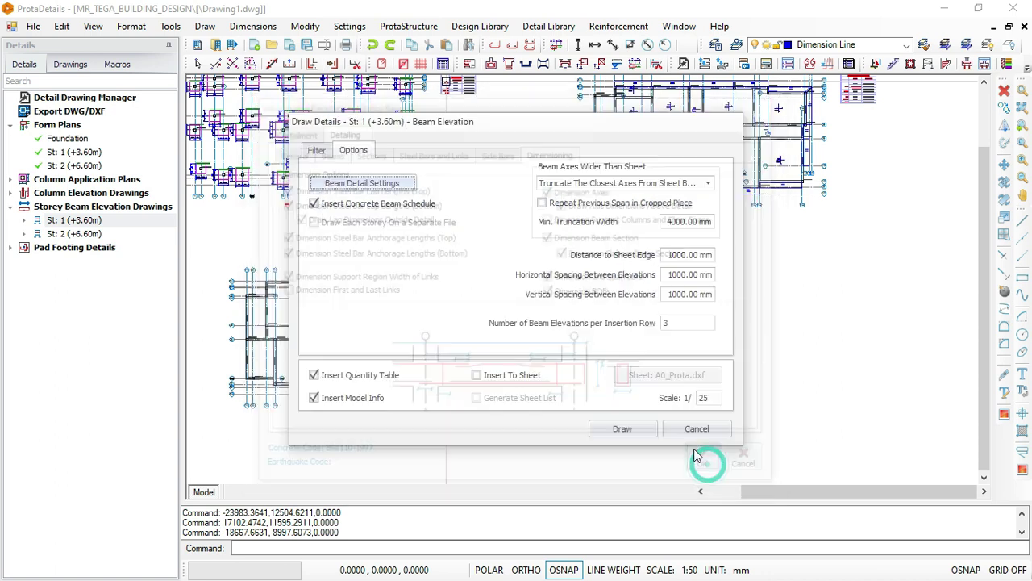
# Change the drawing scale to 1/35 and start drawing the storey-1 beam elevations.
pyautogui.doubleClick(710, 397)
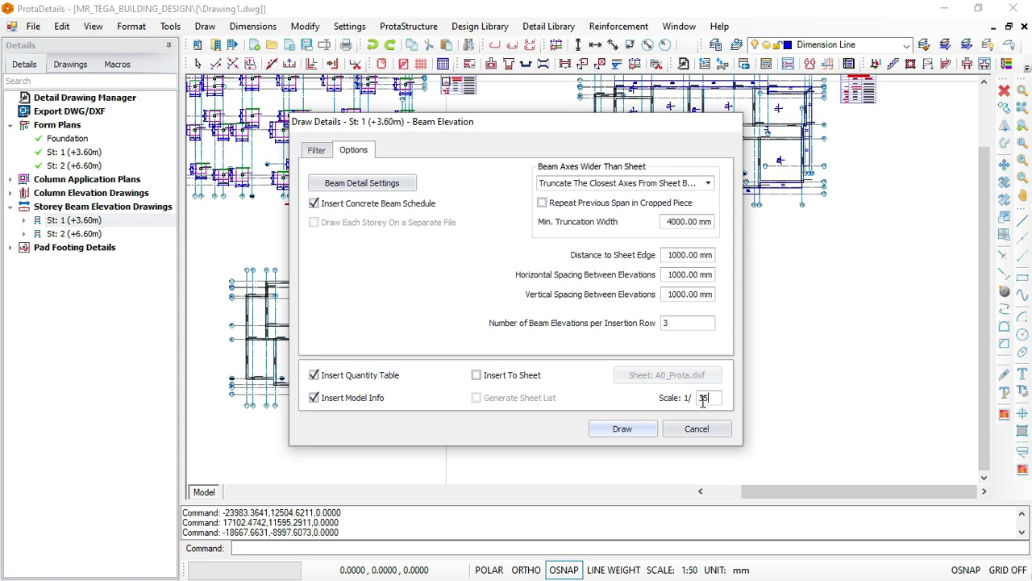
pyautogui.click(625, 431)
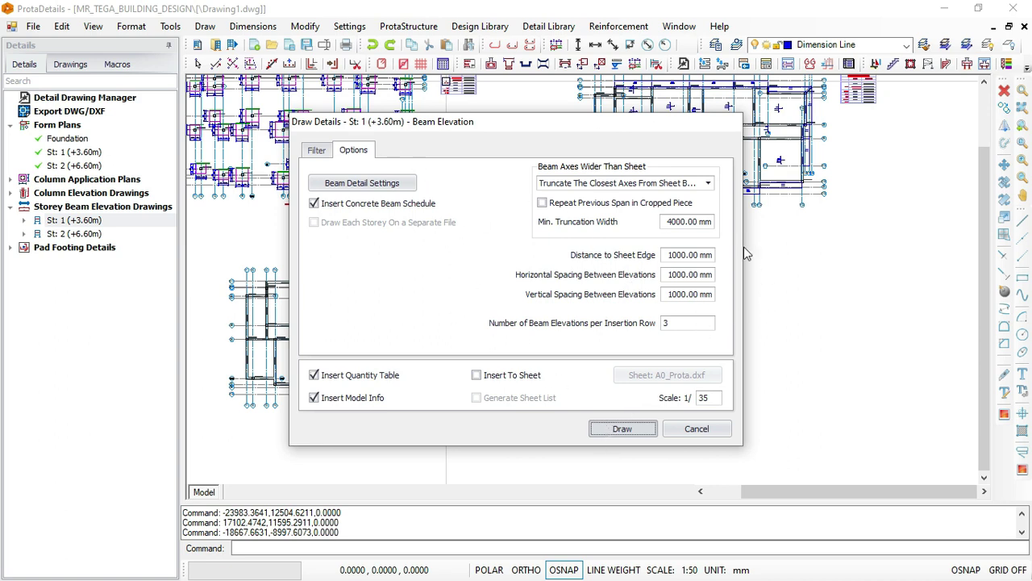
pyautogui.press('Escape')
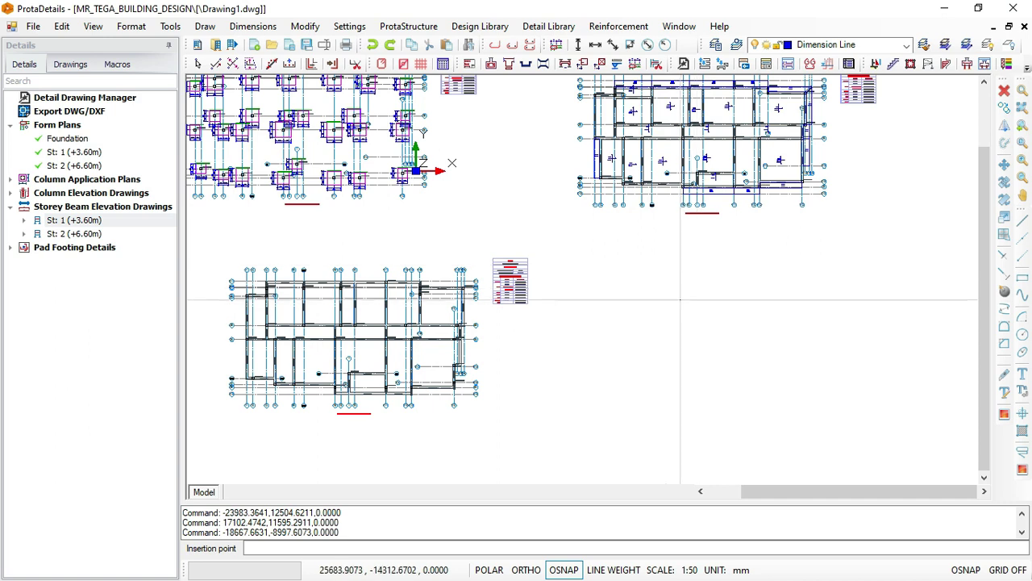
pyautogui.scroll(-1, 504, 266)
pyautogui.scroll(-1, 501, 263)
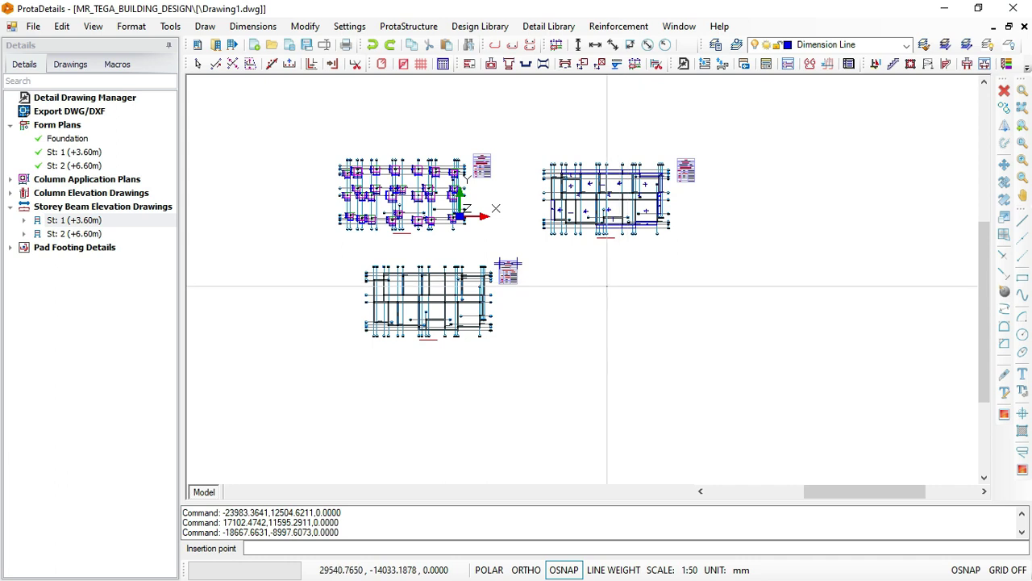
# Place the storey-1 beam elevations right of the plans and zoom in to inspect 1B1 (225x450) and its sections.
pyautogui.click(644, 301)
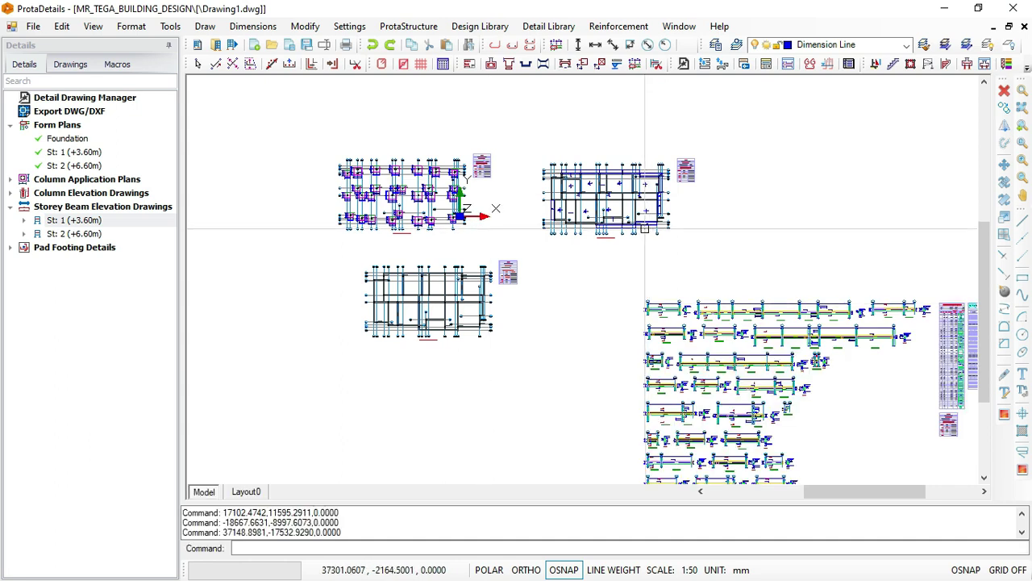
pyautogui.scroll(2, 677, 304)
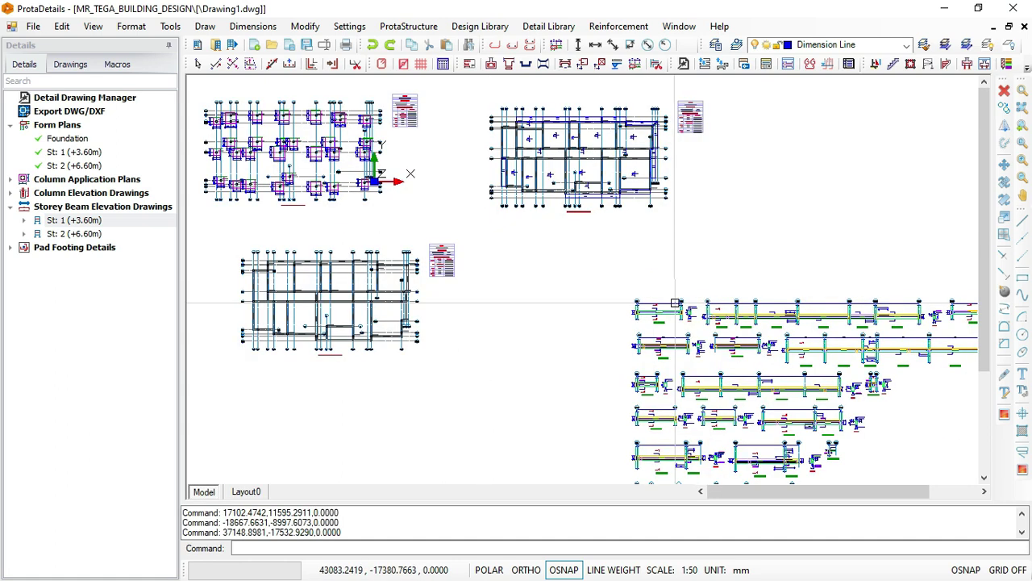
pyautogui.scroll(1, 701, 305)
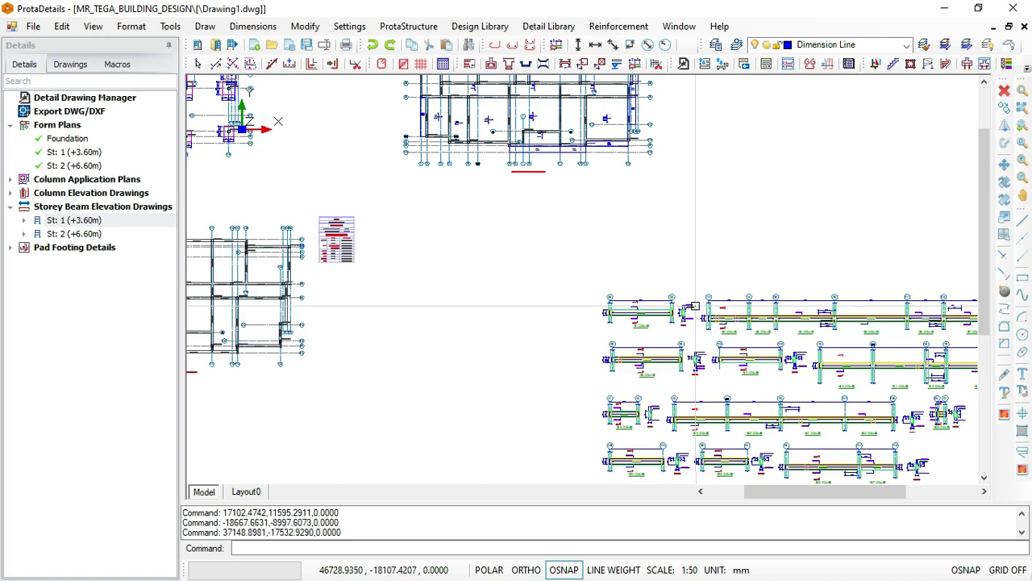
pyautogui.scroll(3, 698, 306)
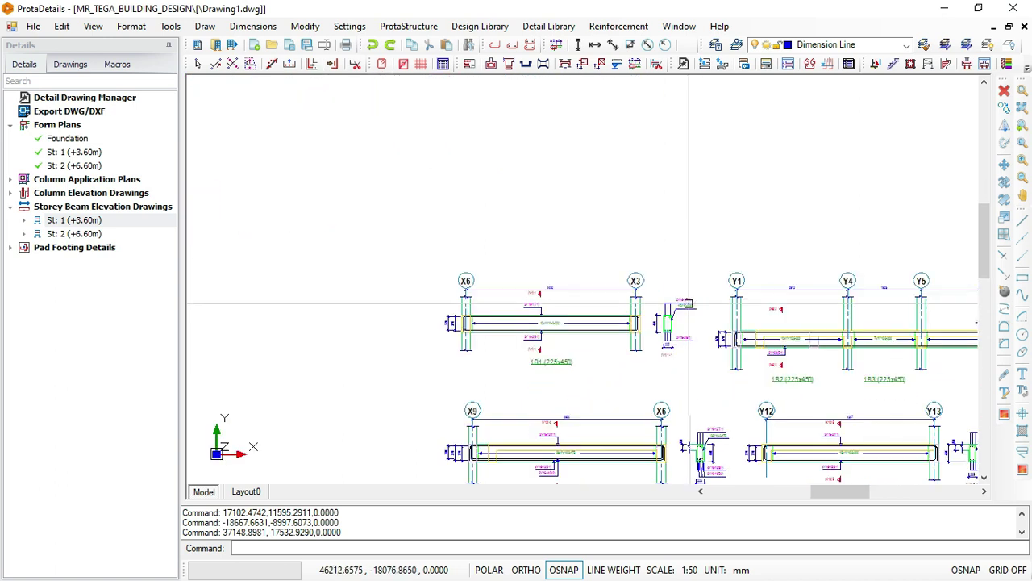
pyautogui.scroll(4, 687, 307)
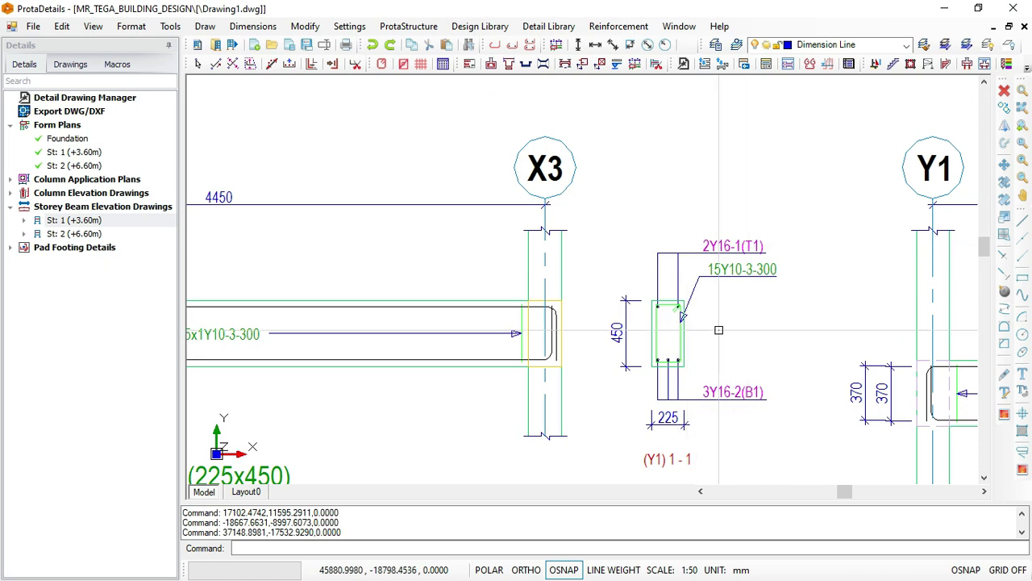
pyautogui.scroll(-2, 766, 286)
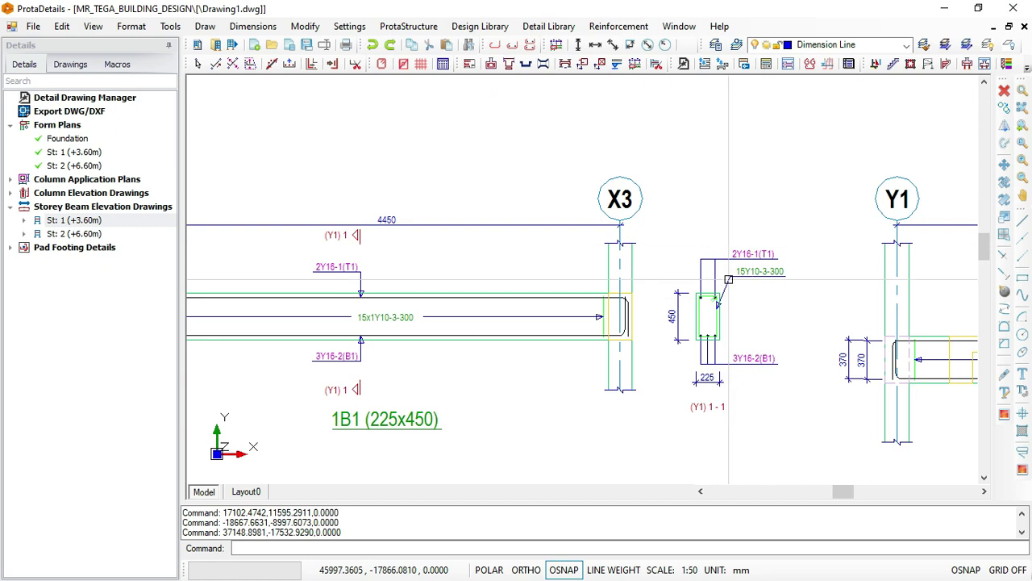
pyautogui.scroll(1, 709, 282)
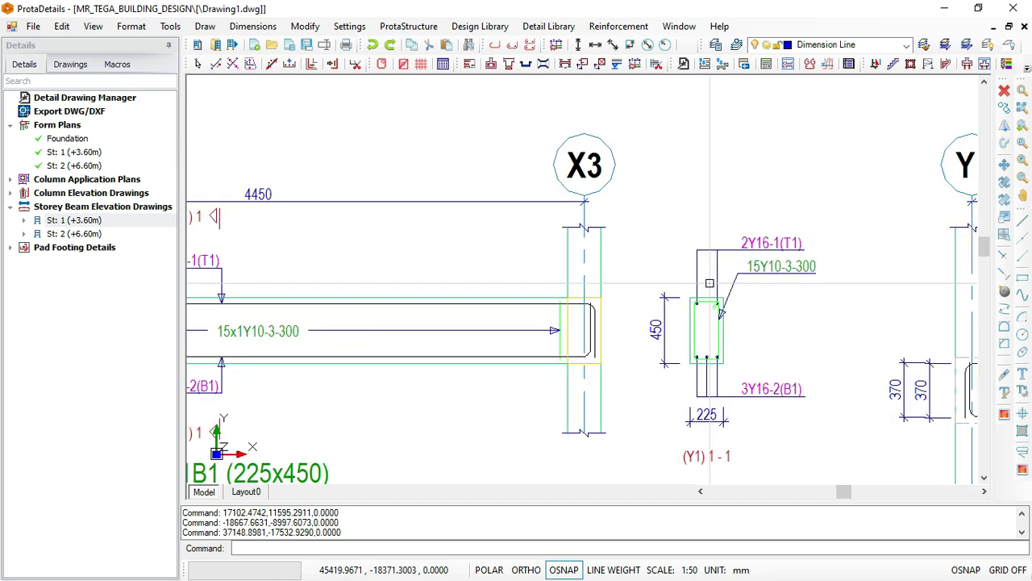
pyautogui.scroll(-3, 703, 266)
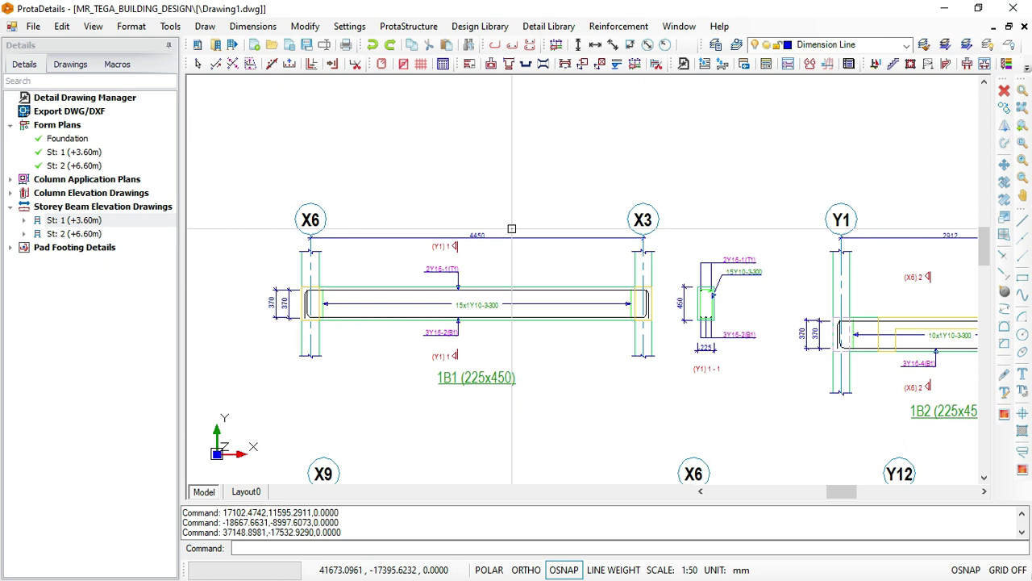
pyautogui.scroll(-2, 511, 229)
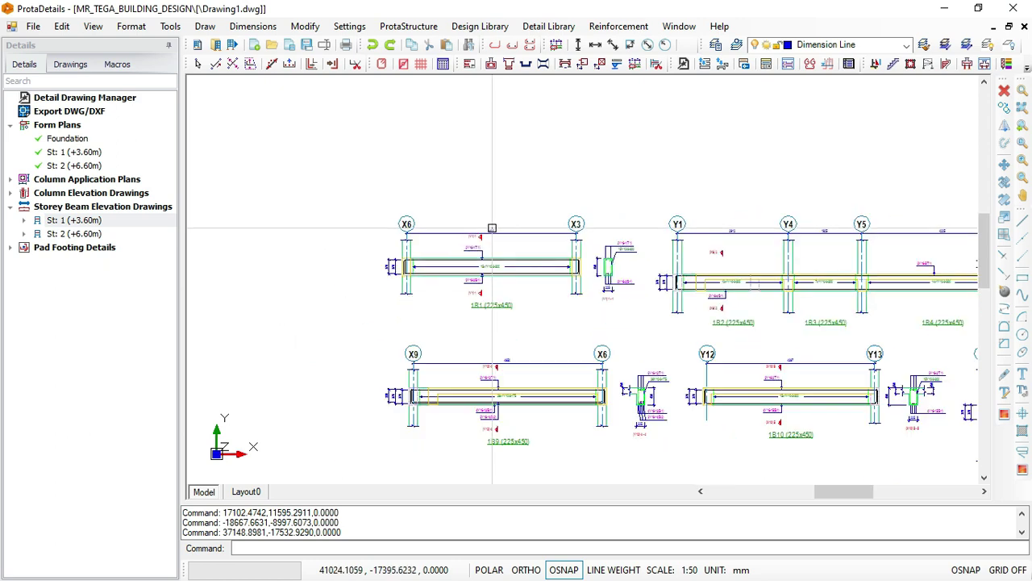
pyautogui.scroll(-1, 284, 174)
pyautogui.scroll(-3, 284, 174)
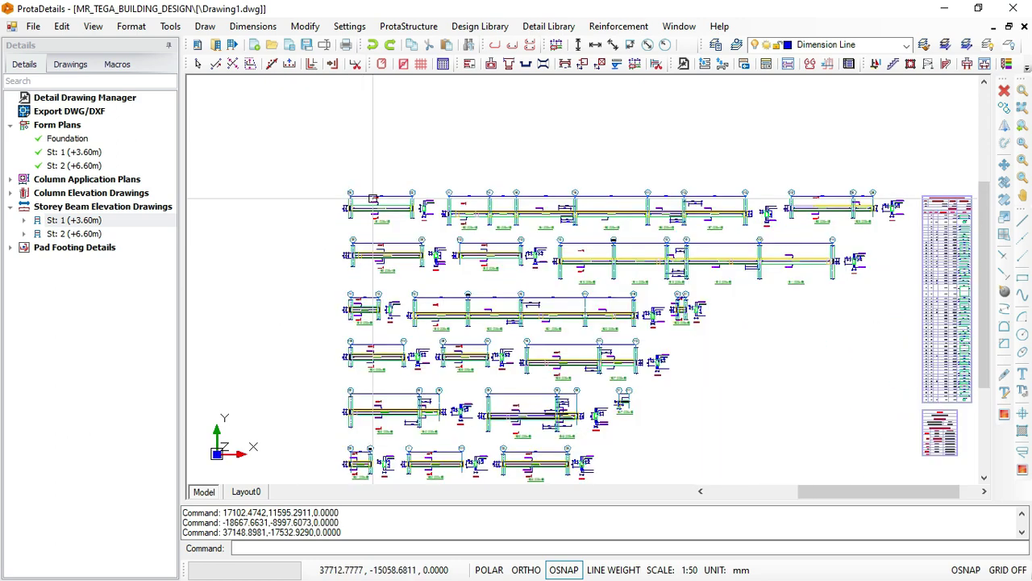
# Draw the St: 2 (+6.60m) beam elevations and place them right of the storey-1 set.
pyautogui.click(71, 234)
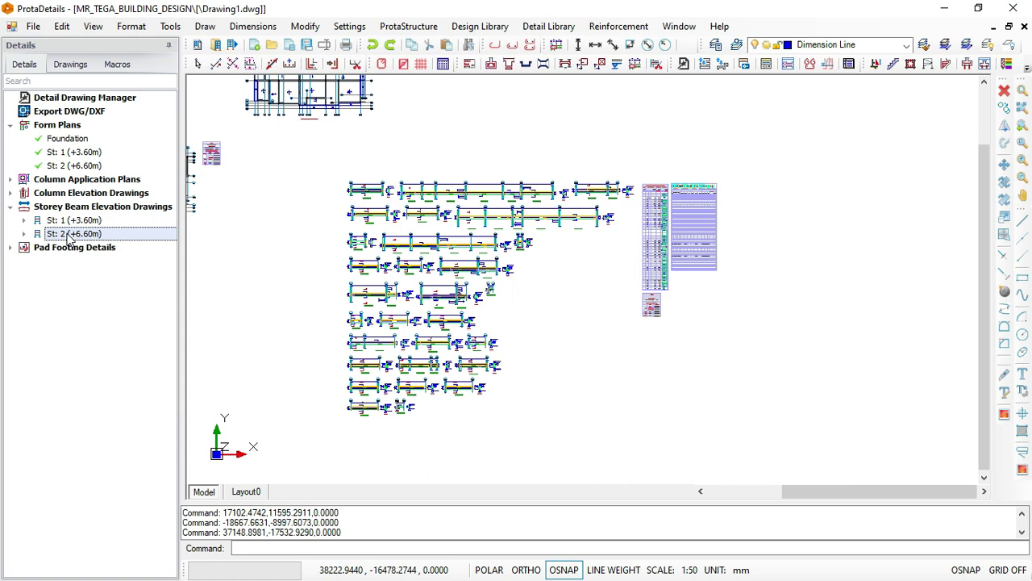
pyautogui.rightClick(71, 235)
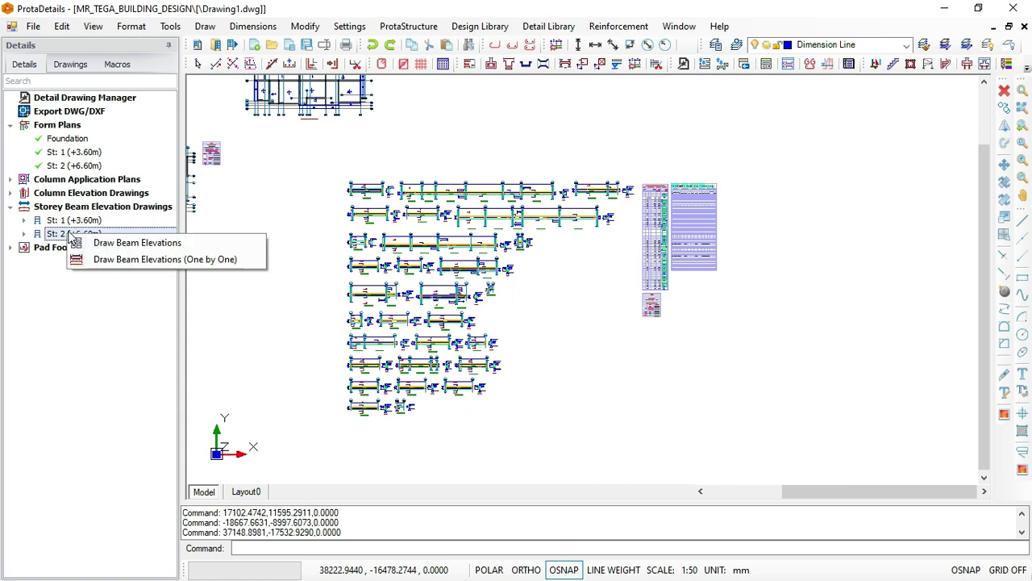
pyautogui.click(148, 244)
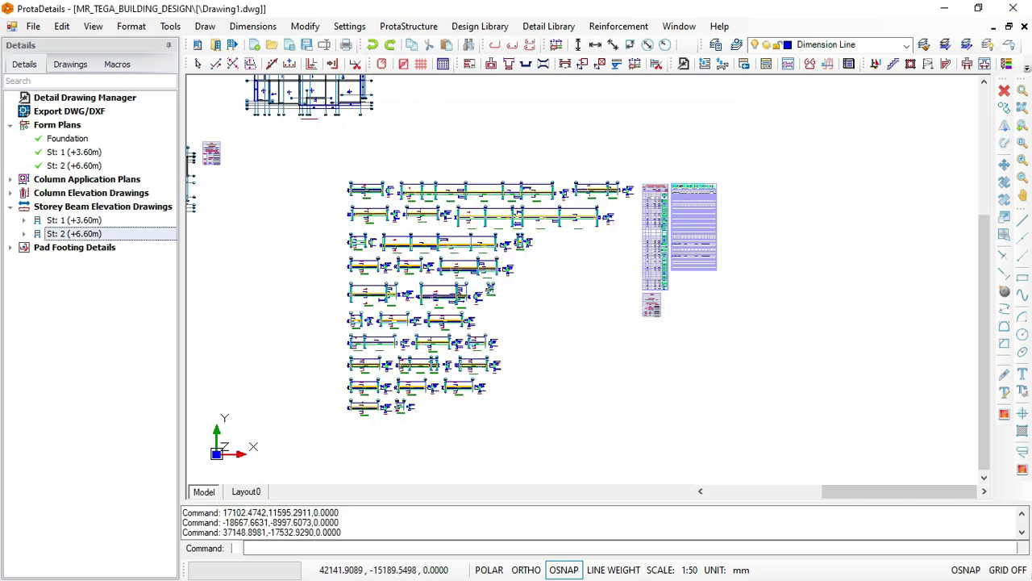
pyautogui.scroll(-2, 374, 167)
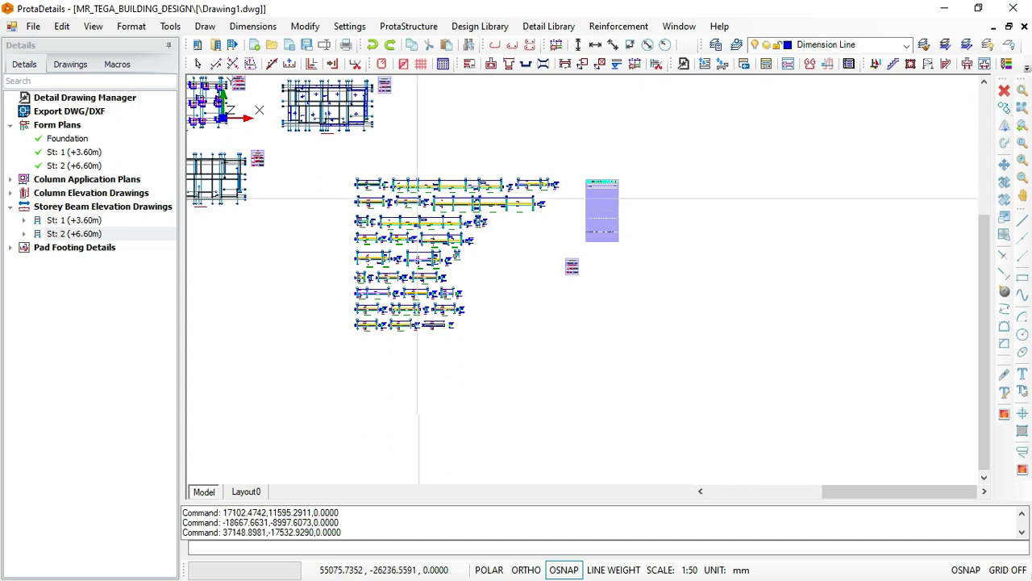
pyautogui.scroll(-2, 508, 166)
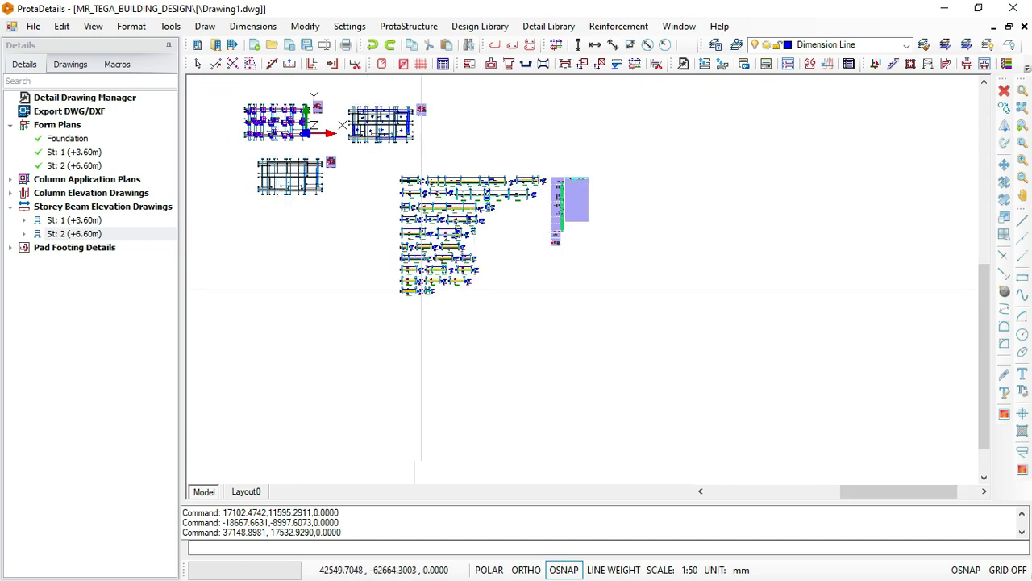
pyautogui.click(661, 175)
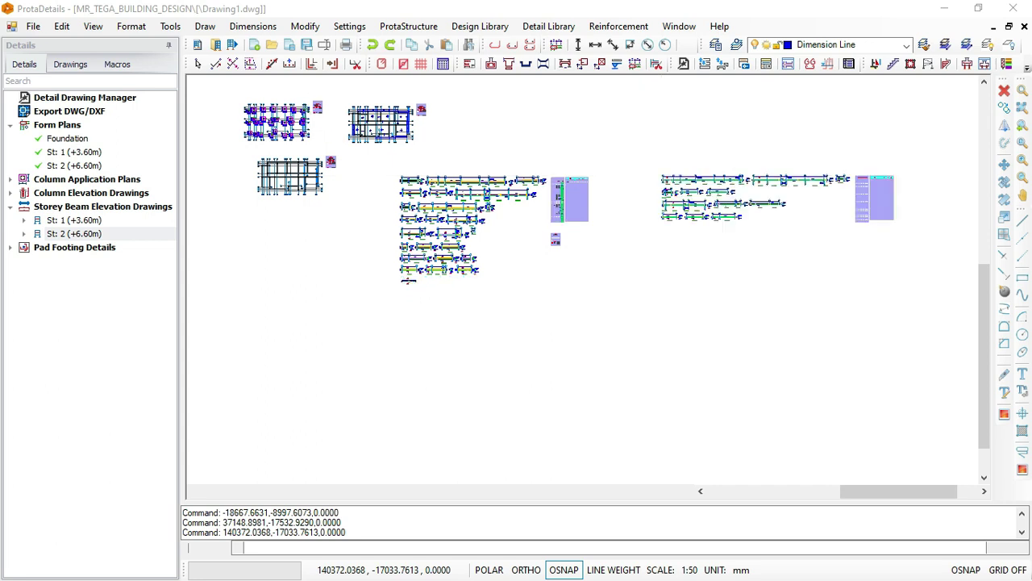
pyautogui.scroll(4, 705, 172)
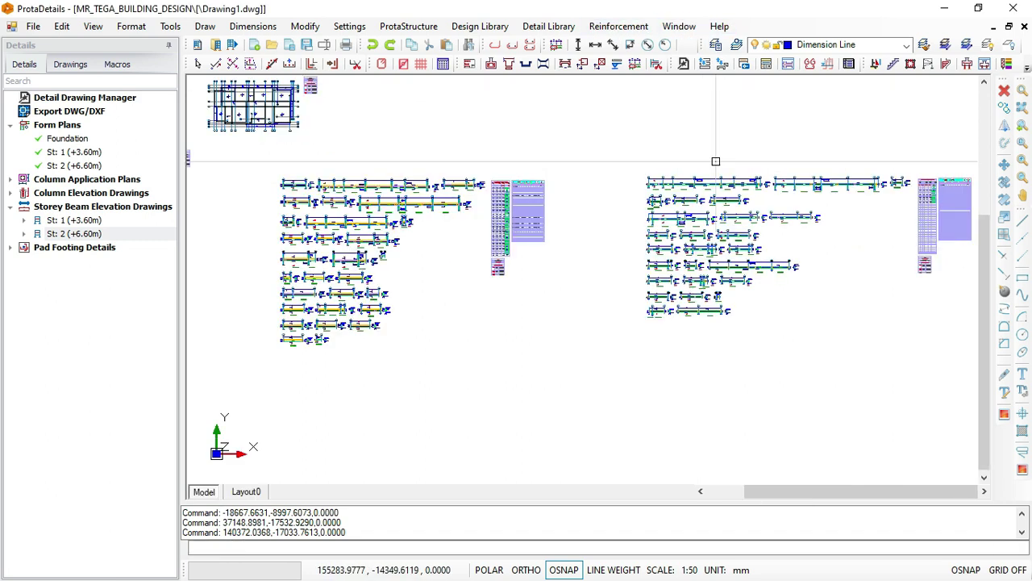
pyautogui.scroll(3, 705, 173)
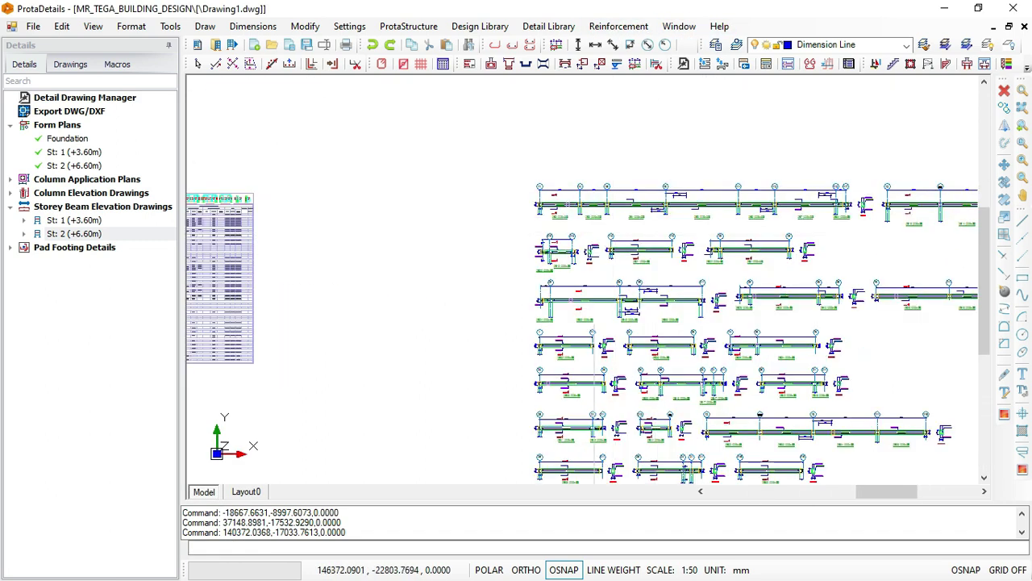
pyautogui.scroll(2, 562, 141)
pyautogui.scroll(4, 585, 248)
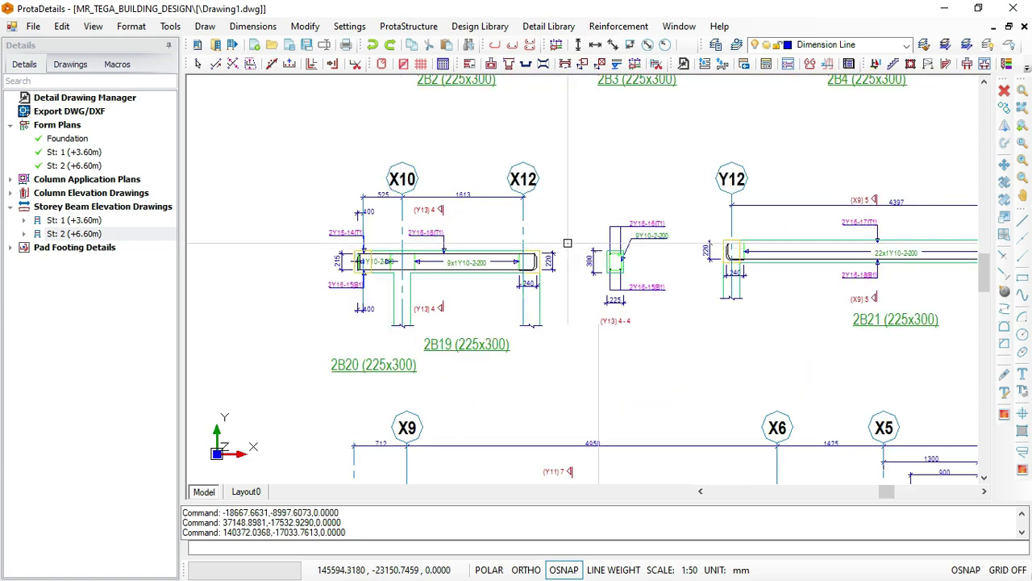
pyautogui.scroll(2, 497, 224)
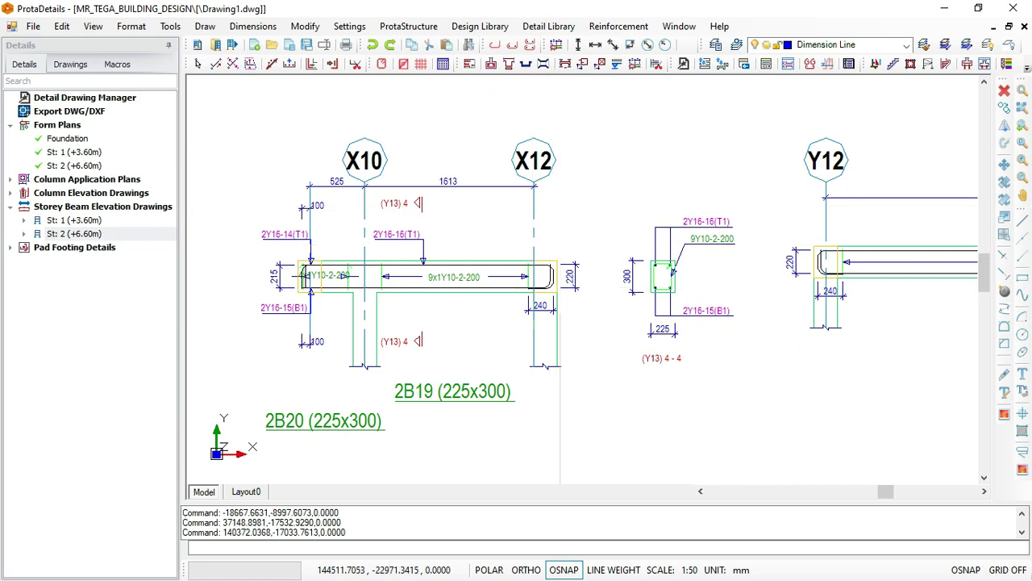
pyautogui.scroll(-1, 582, 237)
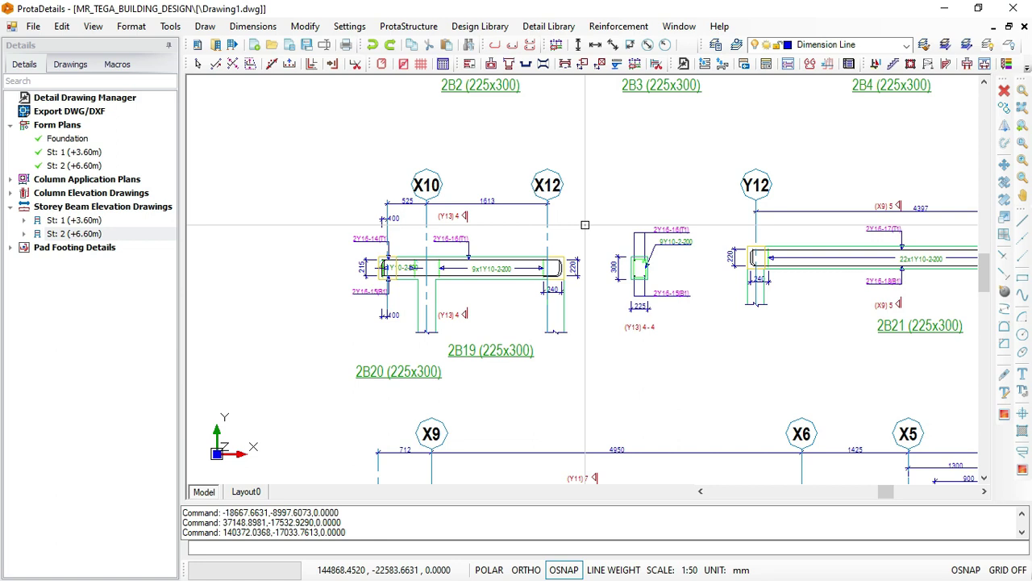
pyautogui.scroll(-1, 598, 217)
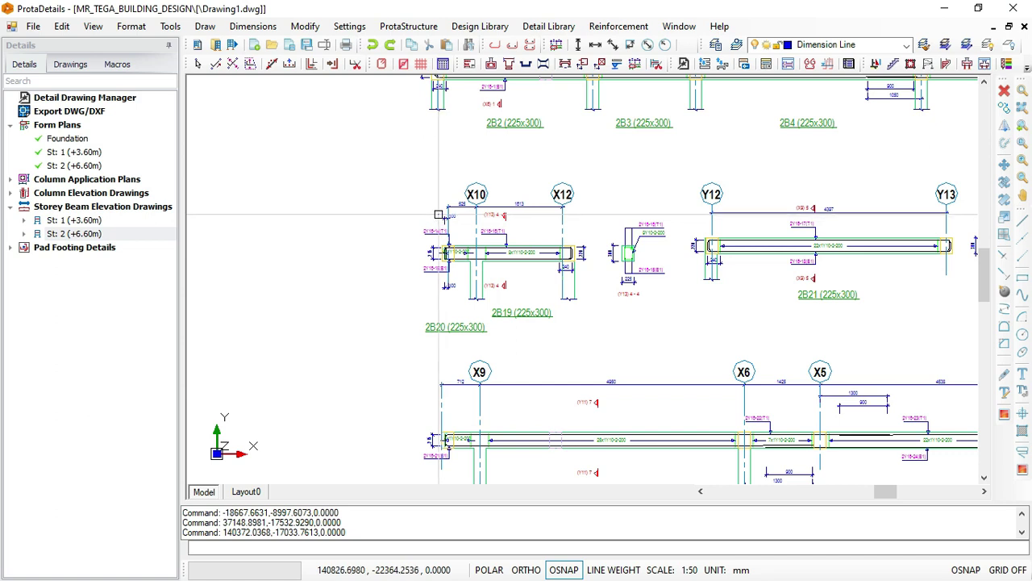
# Draw all pad footing details at 1/25 and place them below the existing drawings.
pyautogui.click(41, 249)
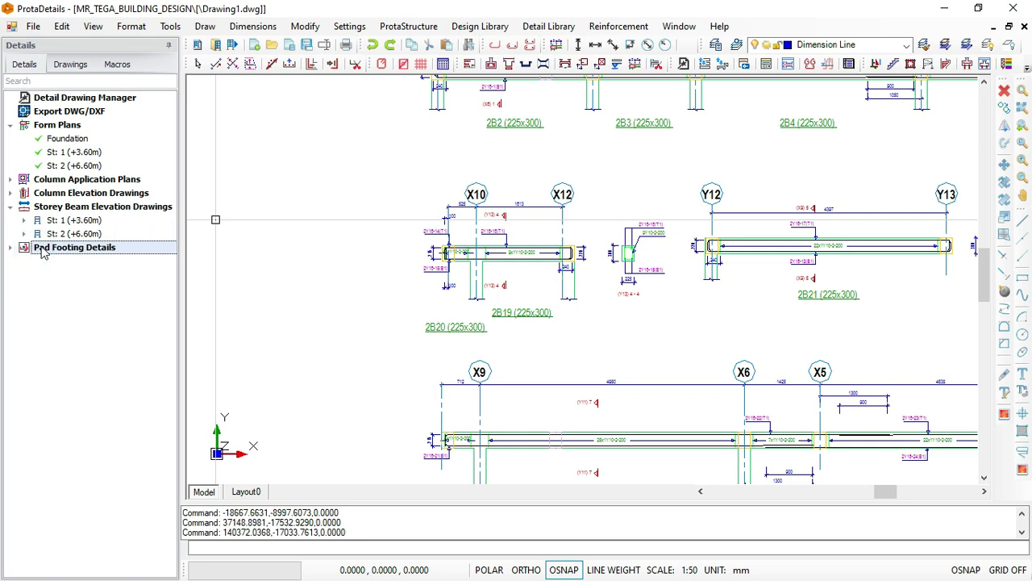
pyautogui.rightClick(44, 253)
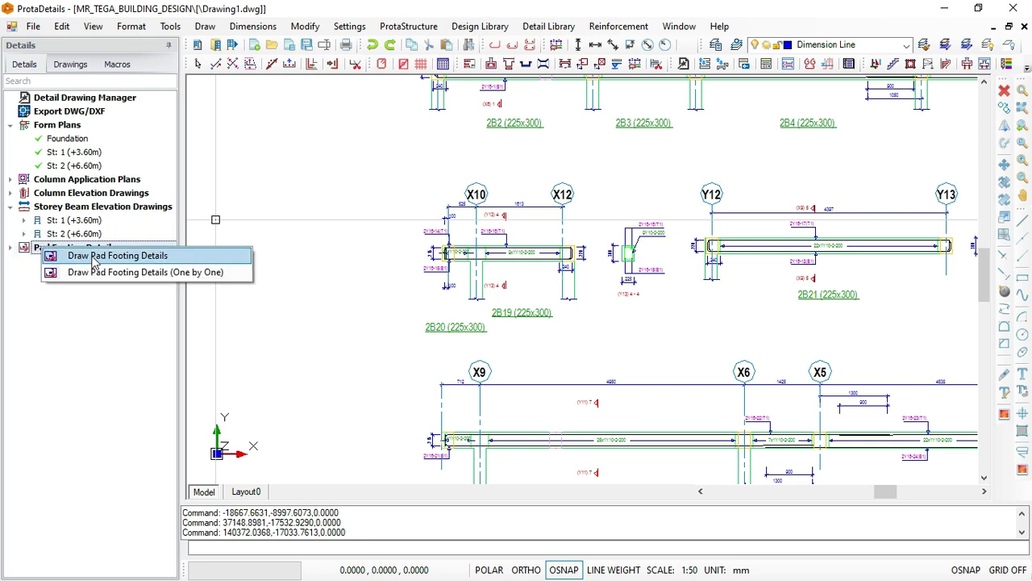
pyautogui.click(117, 256)
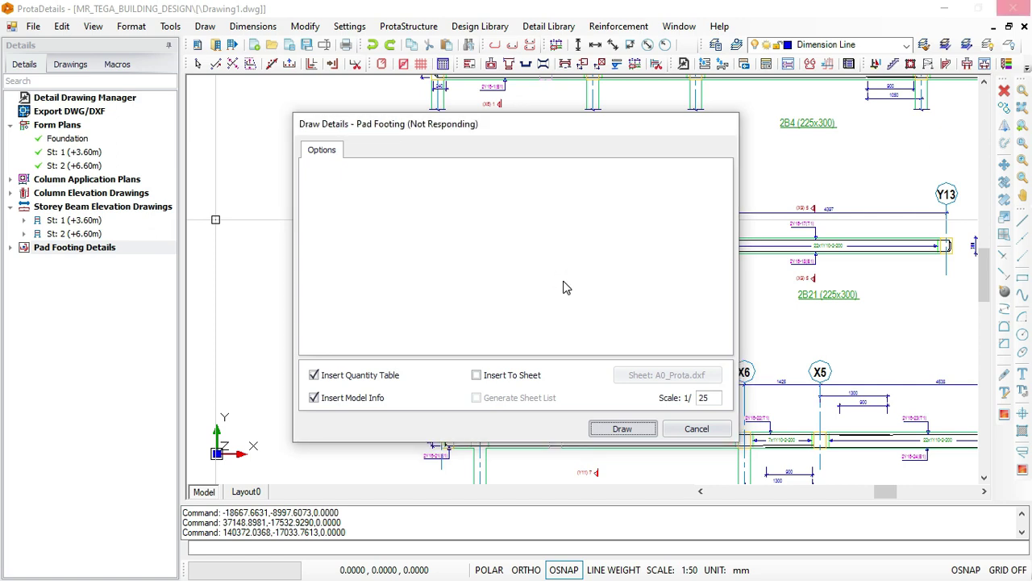
pyautogui.scroll(-5, 686, 260)
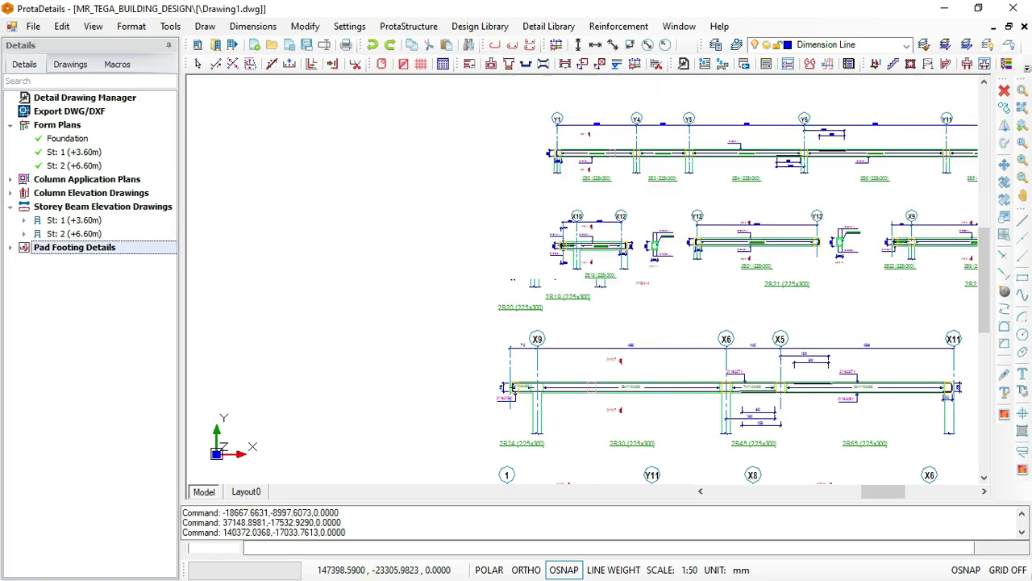
pyautogui.scroll(-3, 709, 222)
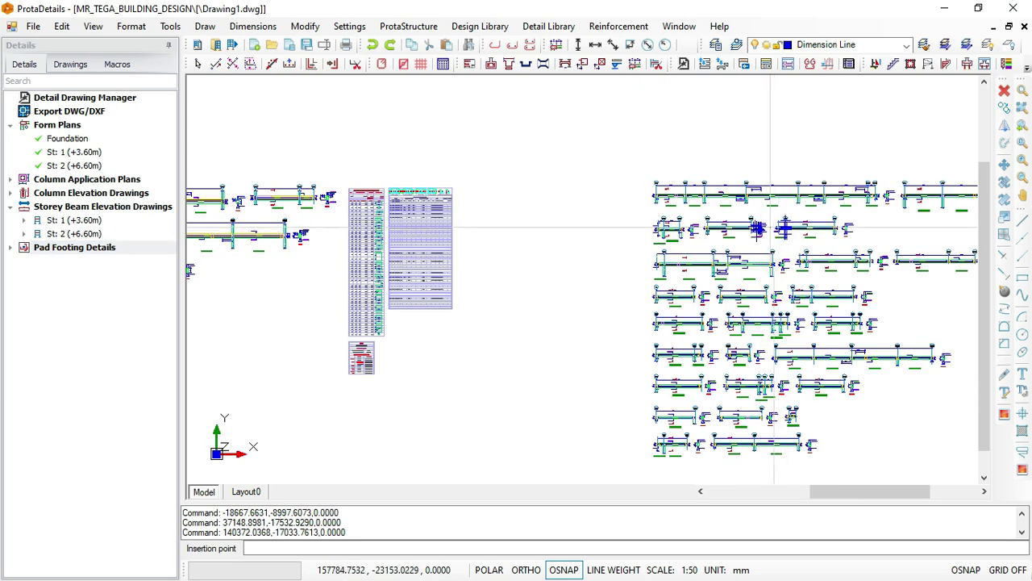
pyautogui.scroll(-1, 782, 229)
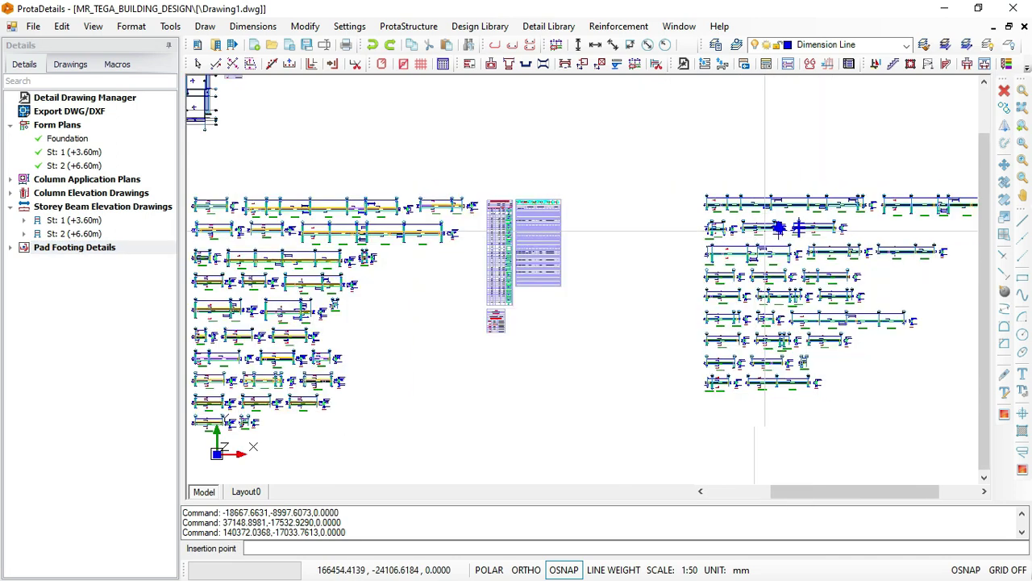
pyautogui.scroll(-1, 782, 226)
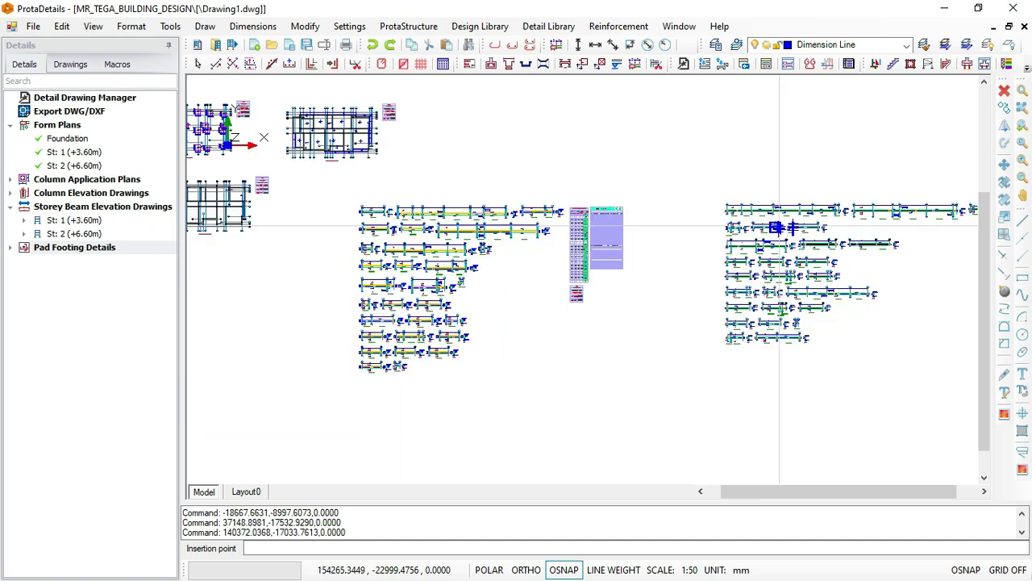
pyautogui.scroll(-1, 782, 226)
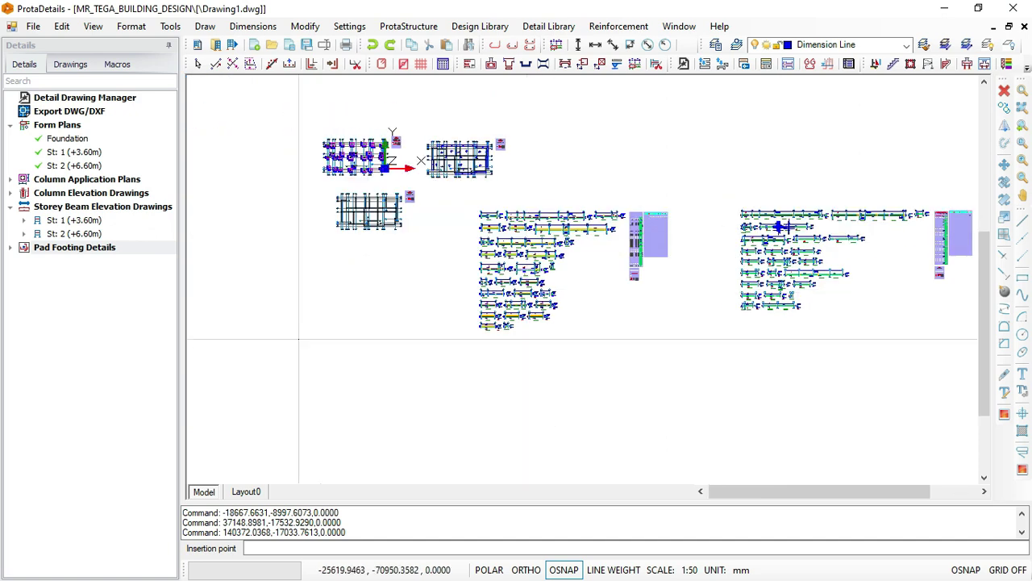
pyautogui.click(264, 372)
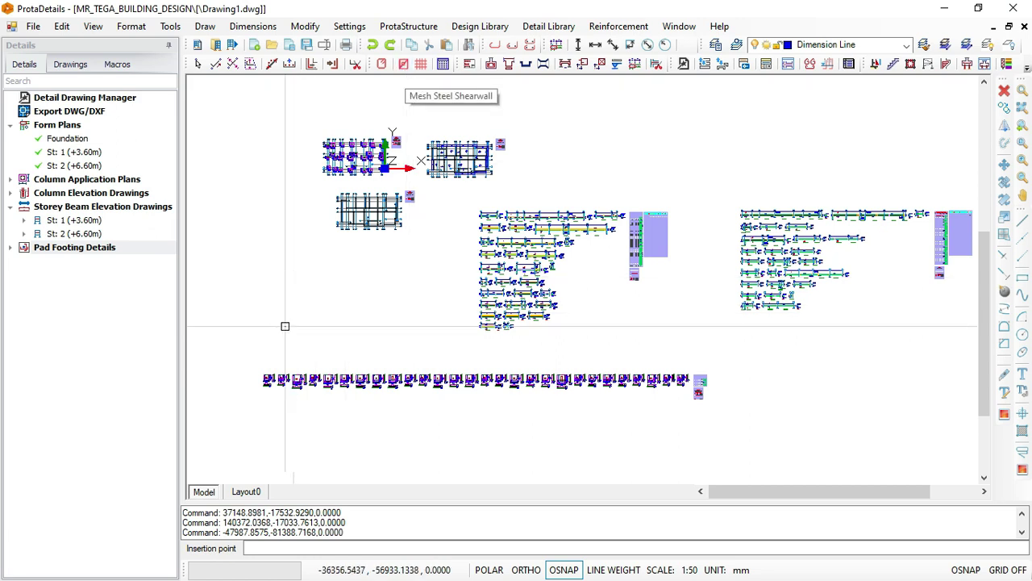
pyautogui.scroll(8, 270, 373)
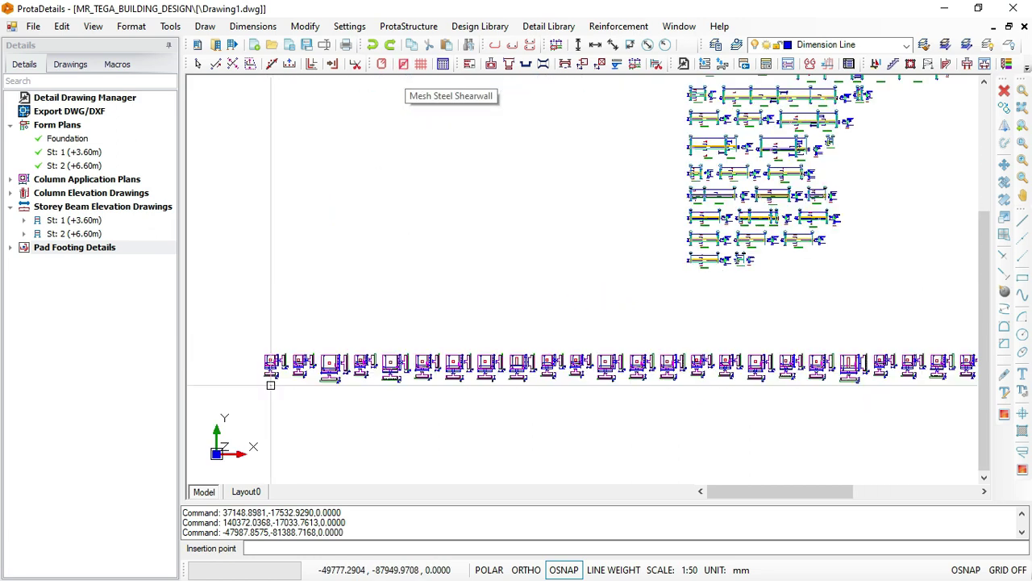
pyautogui.scroll(5, 275, 372)
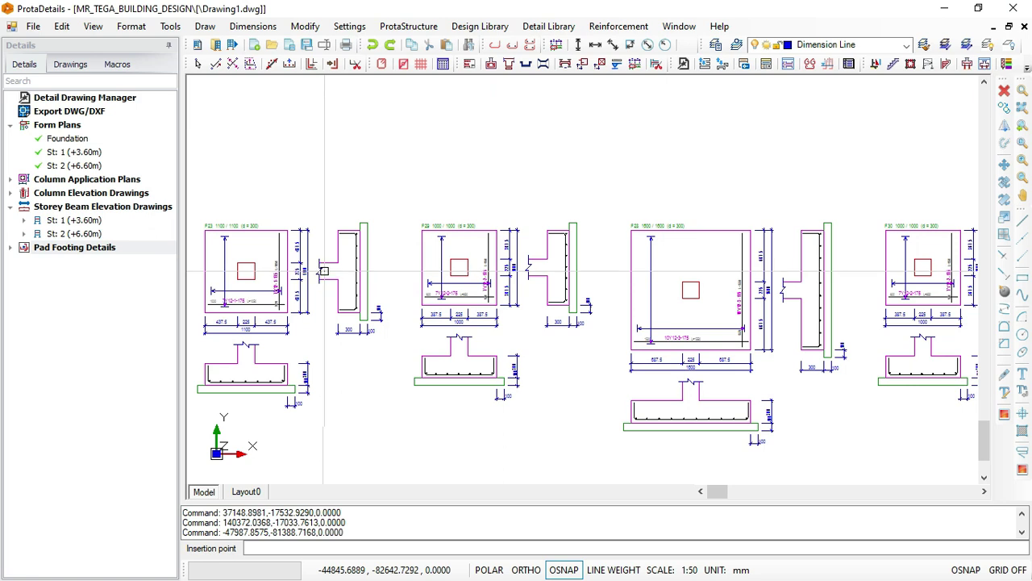
pyautogui.scroll(4, 744, 313)
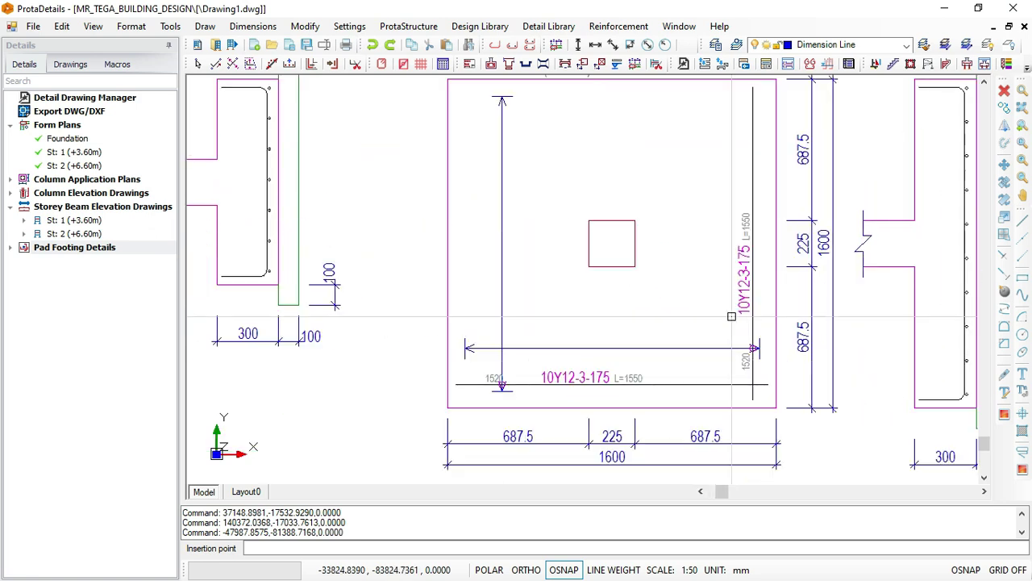
pyautogui.scroll(-5, 726, 314)
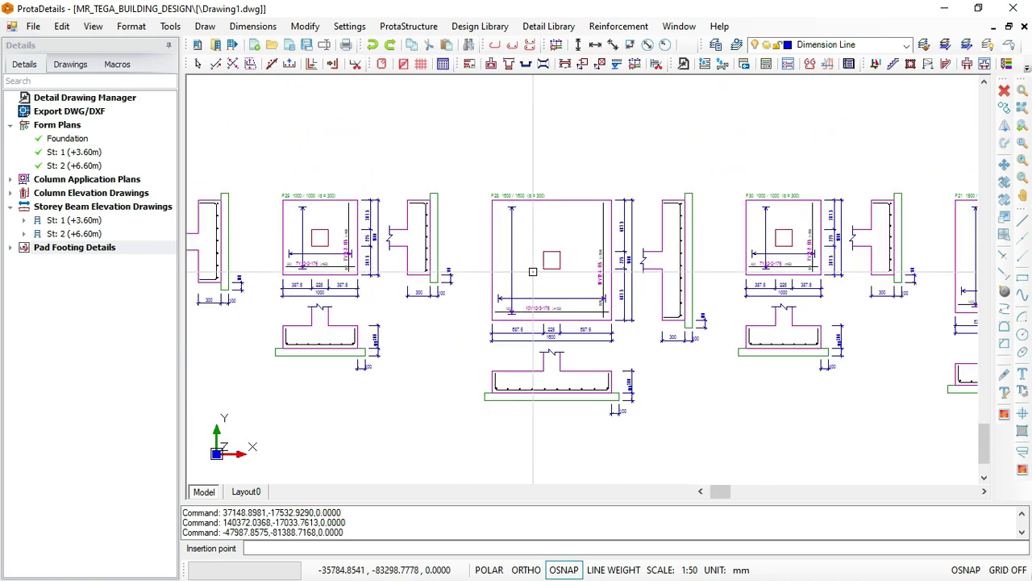
pyautogui.scroll(-4, 483, 263)
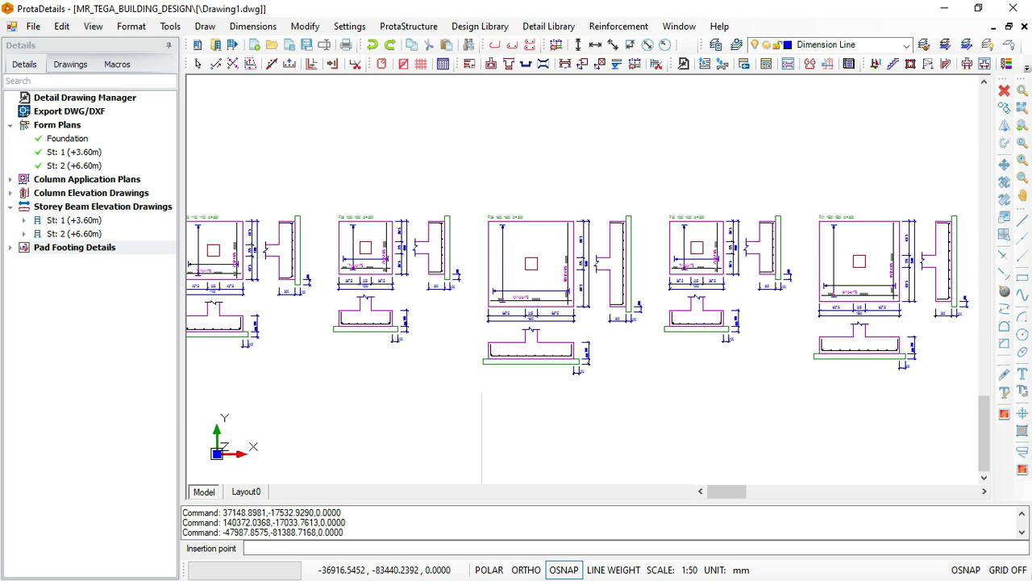
pyautogui.scroll(-1, 484, 263)
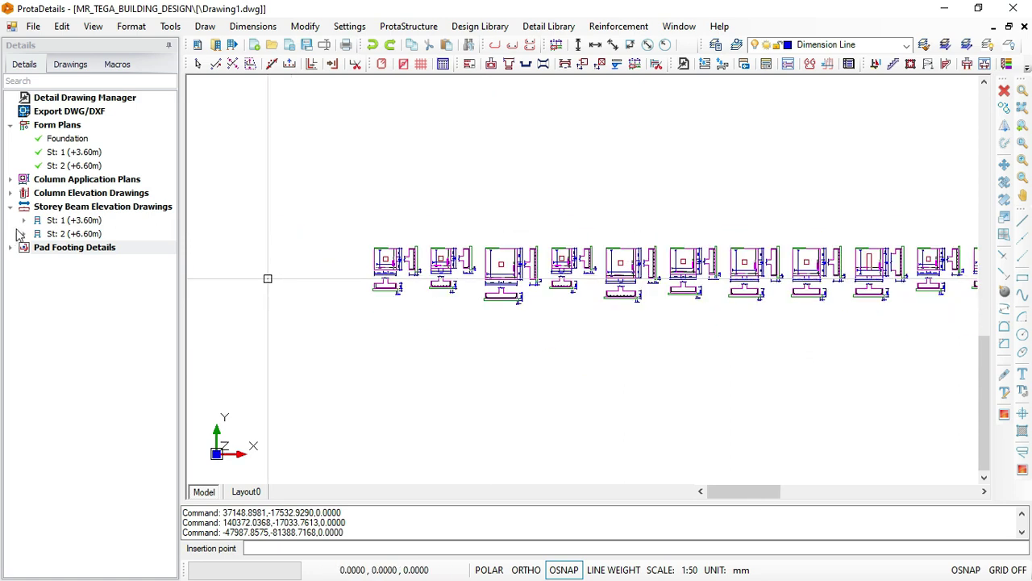
# Draw the column schedules for St: 1 and St: 2 at 1/20 from Column Elevation Drawings.
pyautogui.click(36, 184)
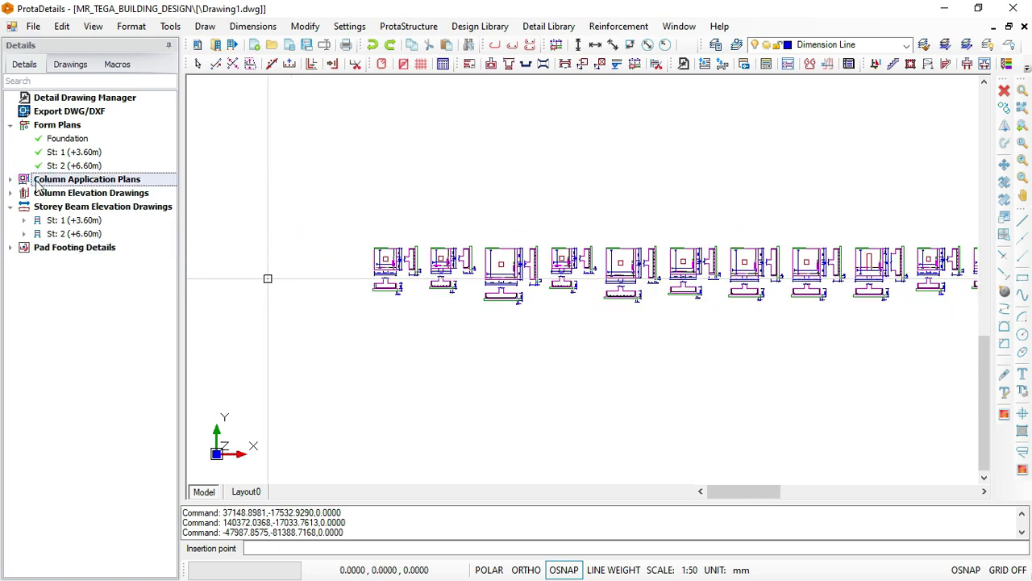
pyautogui.rightClick(36, 184)
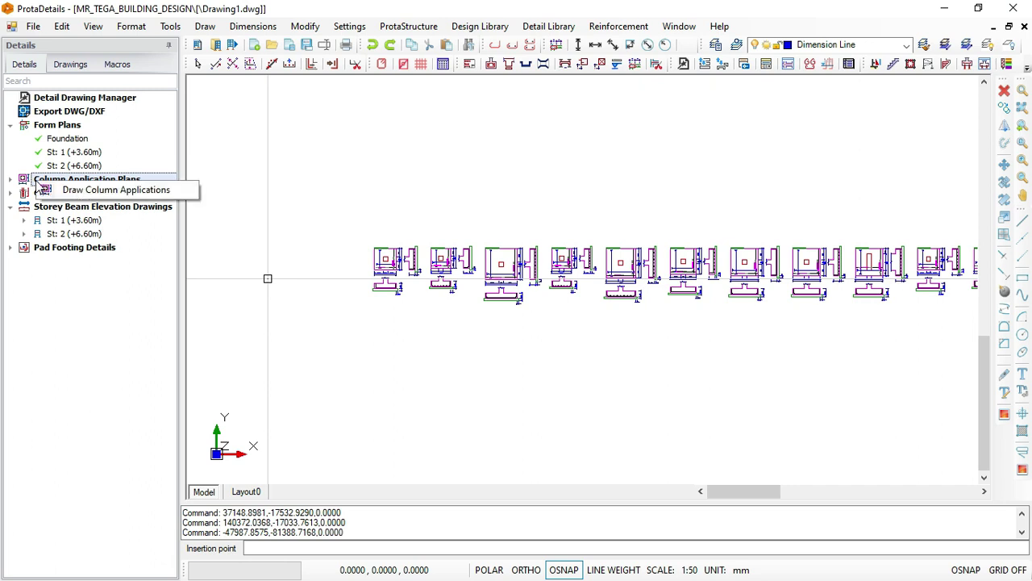
pyautogui.click(9, 181)
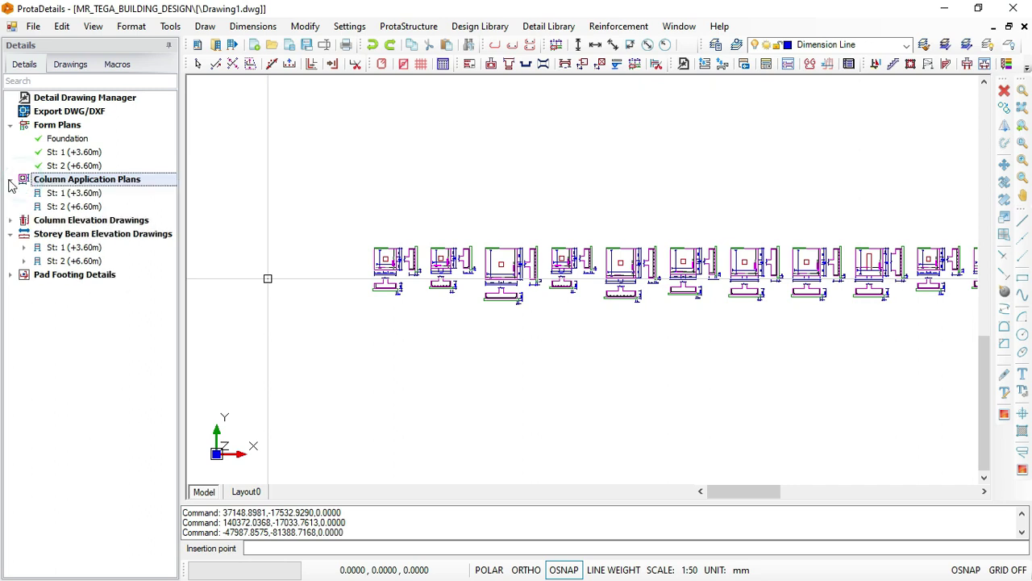
pyautogui.click(10, 181)
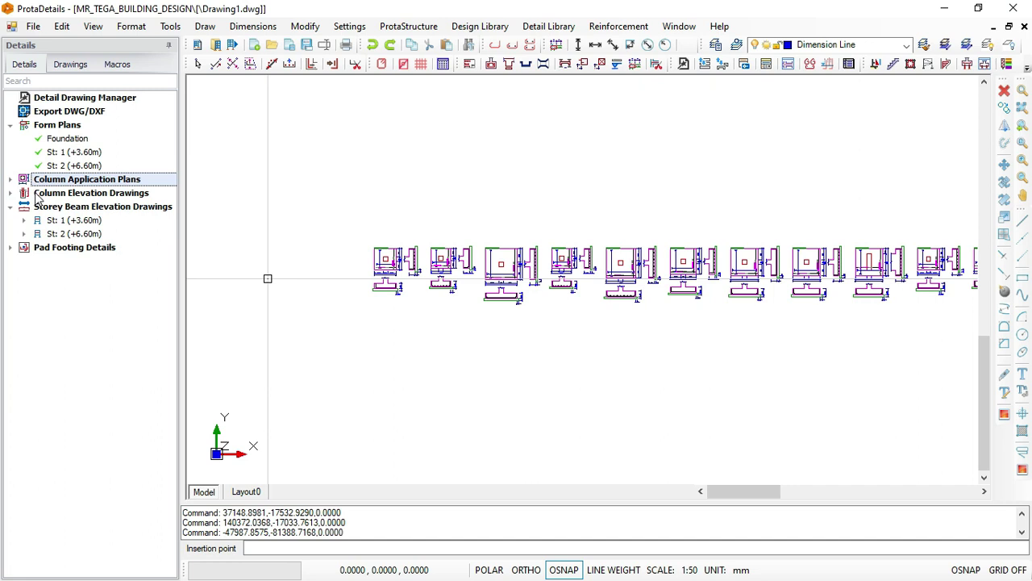
pyautogui.click(36, 194)
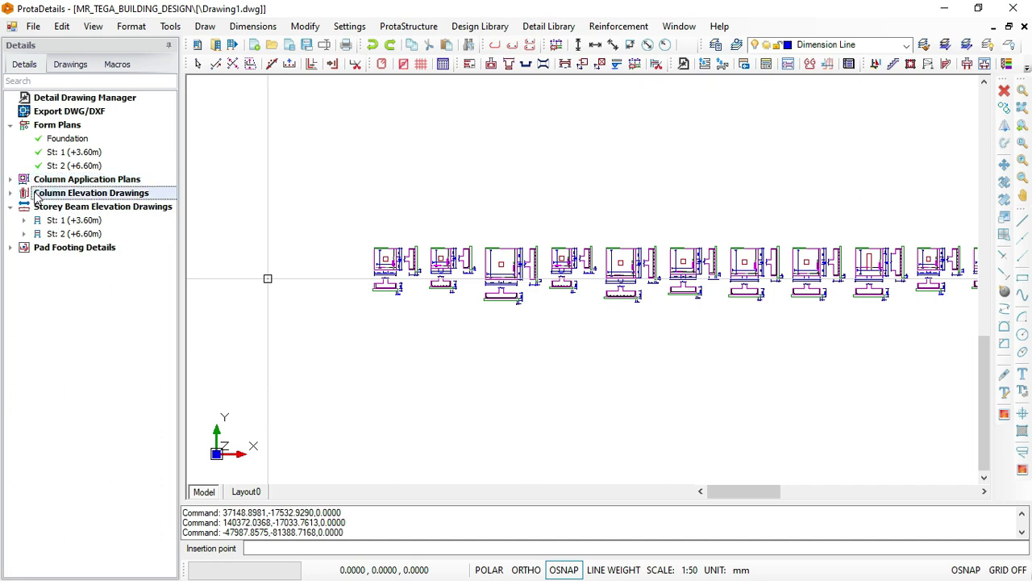
pyautogui.rightClick(37, 196)
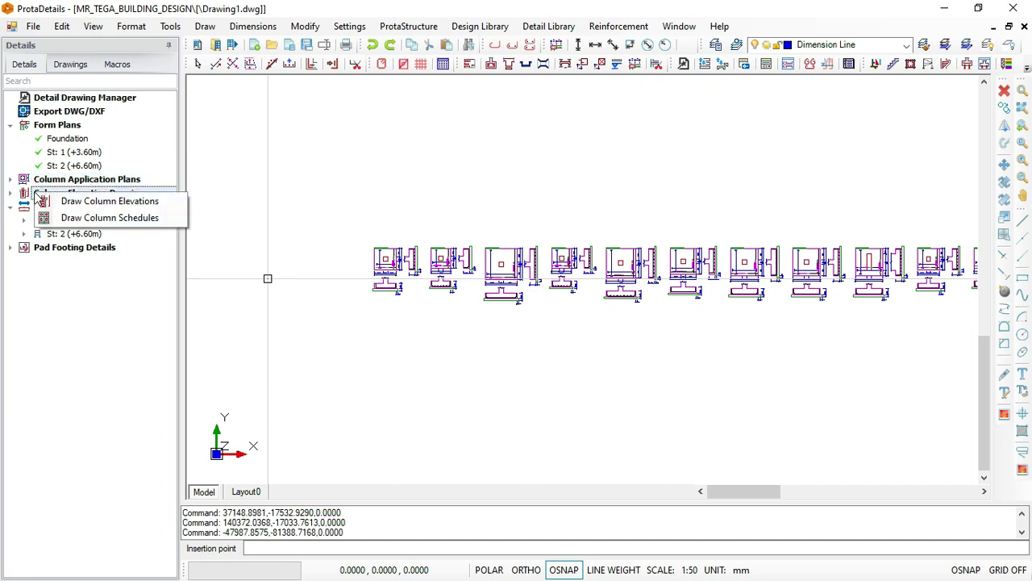
pyautogui.click(71, 220)
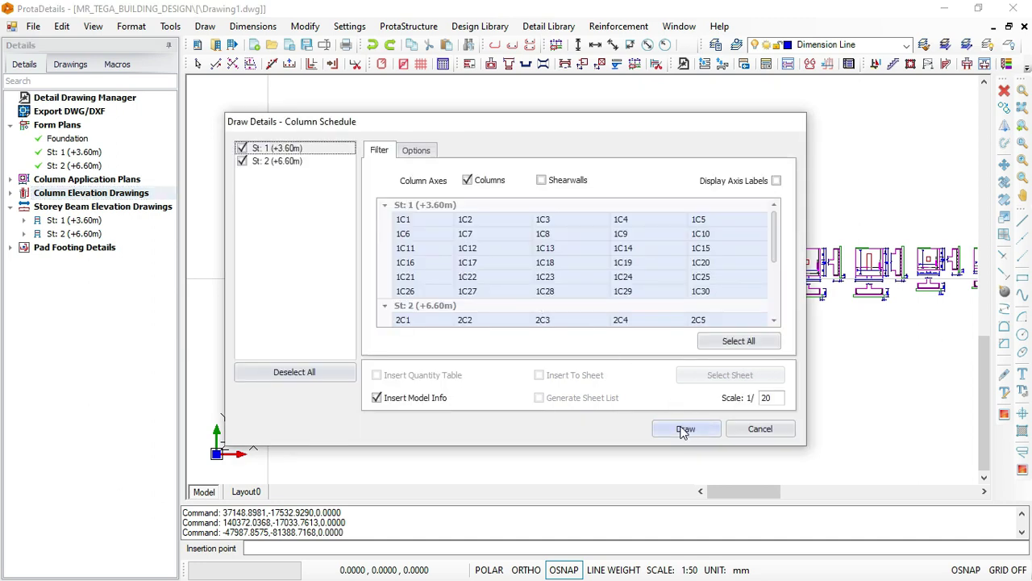
pyautogui.click(677, 428)
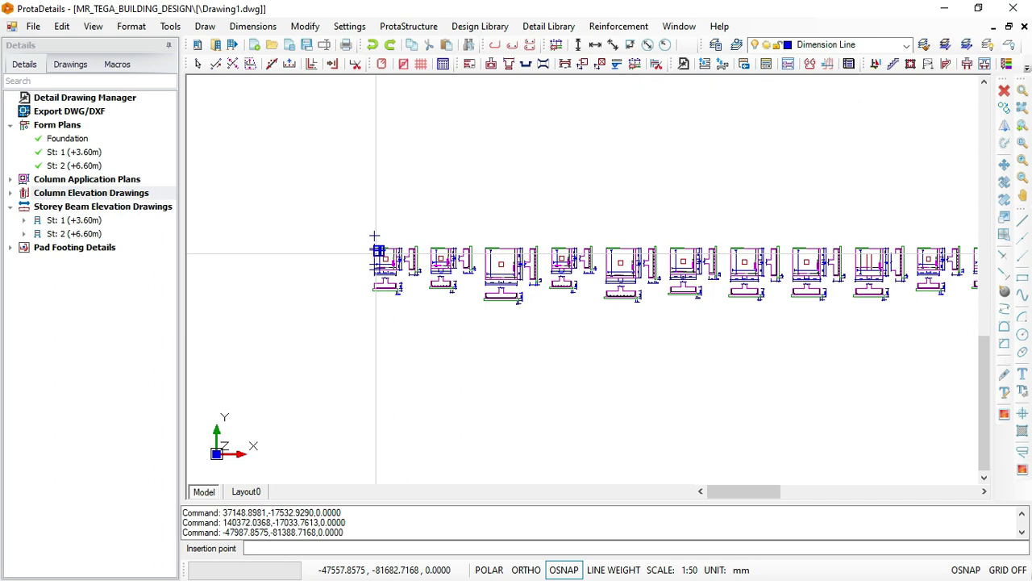
# Place the storey 1–2 column schedule below the row of pad footing details.
pyautogui.scroll(-2, 242, 208)
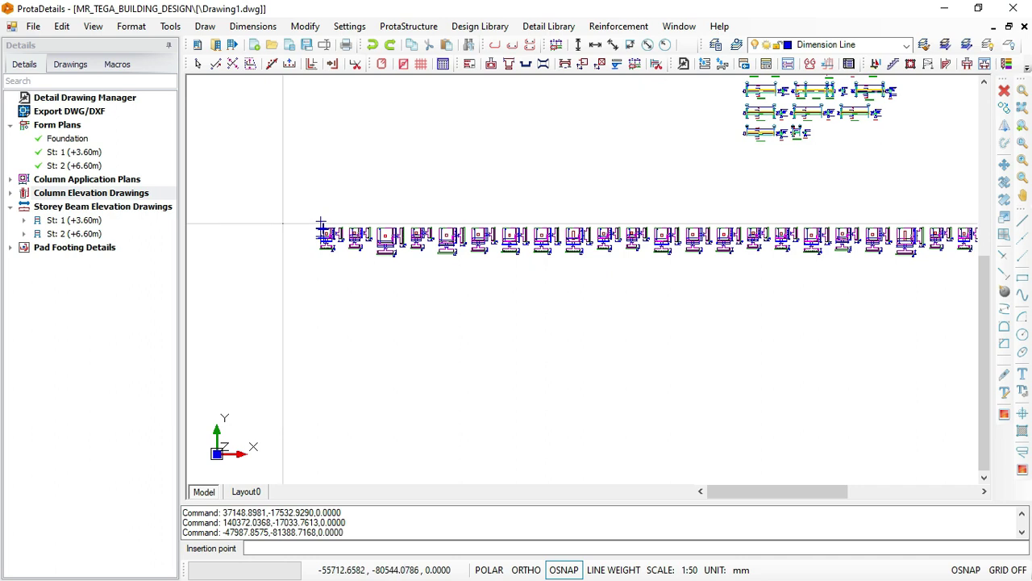
pyautogui.scroll(-2, 295, 242)
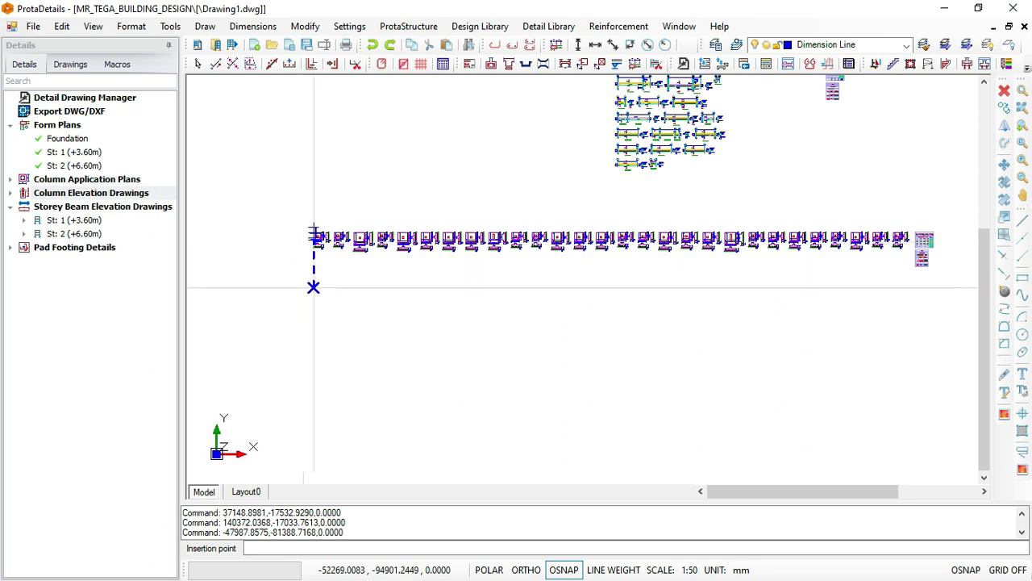
pyautogui.click(387, 321)
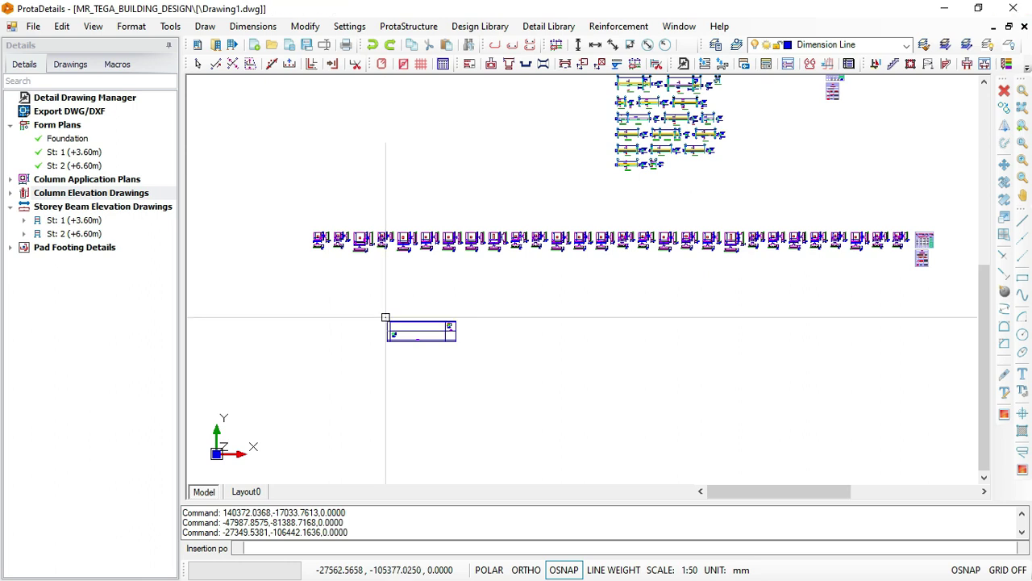
pyautogui.scroll(2, 390, 332)
pyautogui.scroll(3, 396, 338)
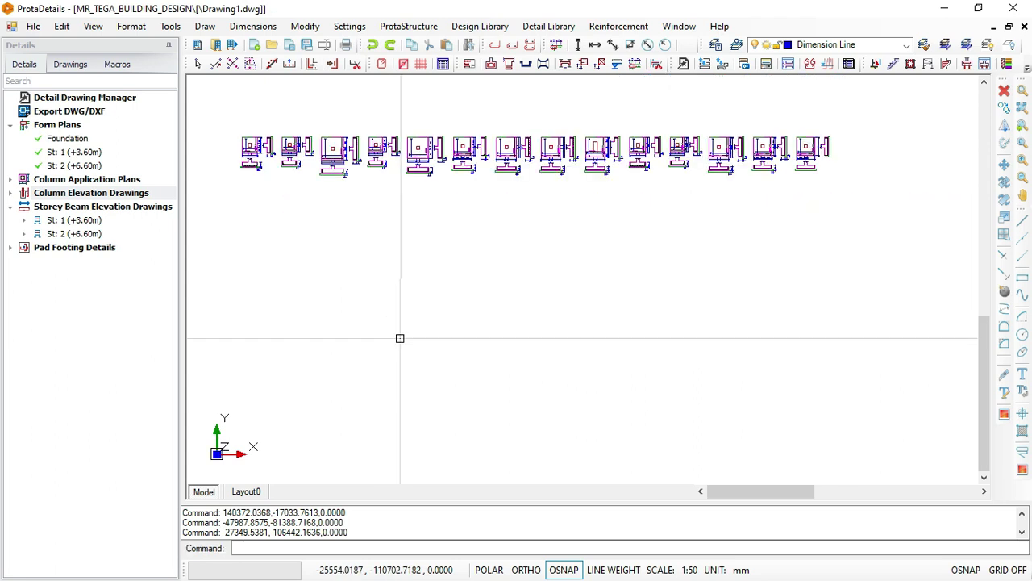
pyautogui.scroll(5, 408, 329)
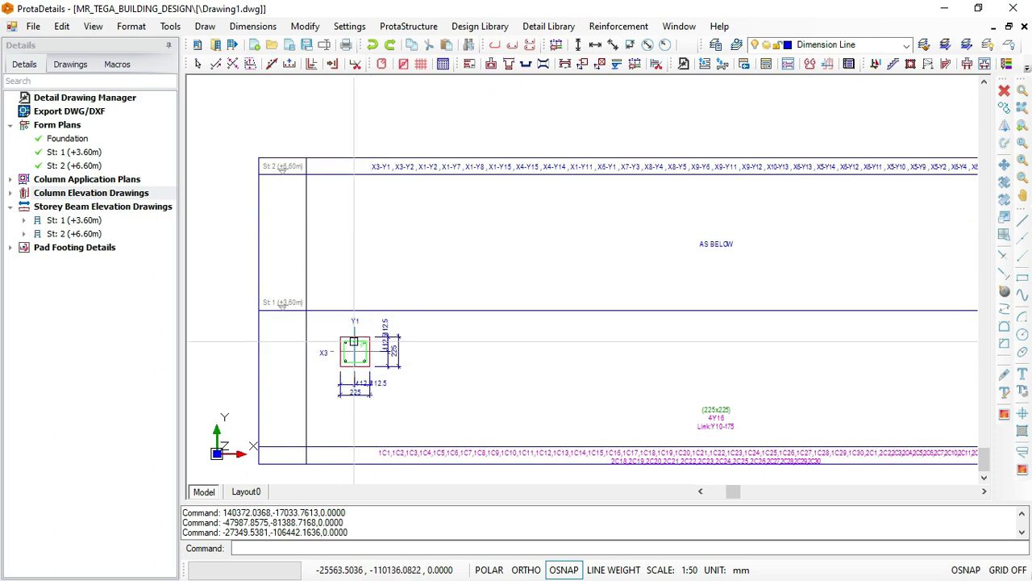
pyautogui.scroll(-3, 319, 339)
pyautogui.scroll(1, 528, 387)
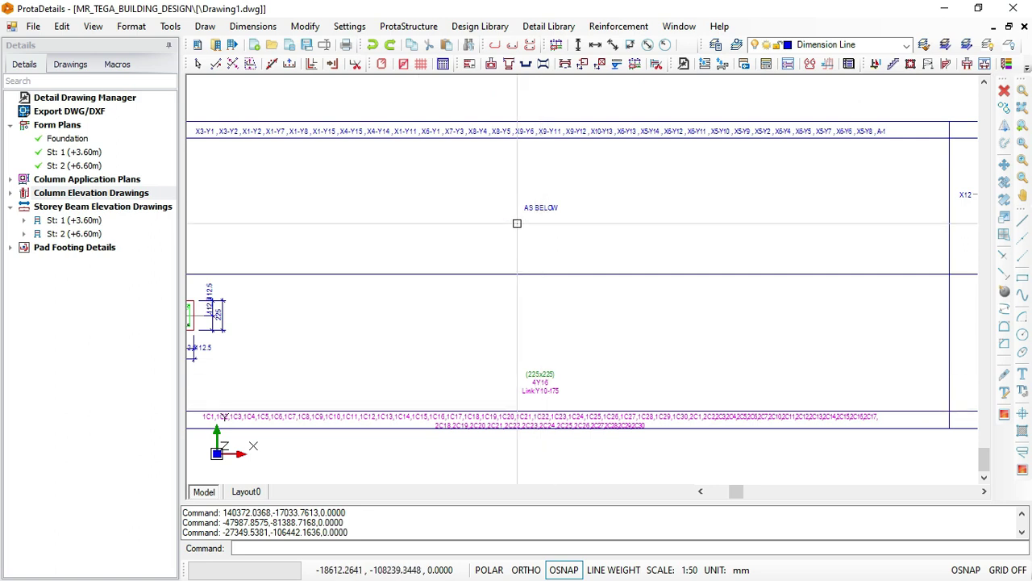
pyautogui.scroll(-1, 428, 274)
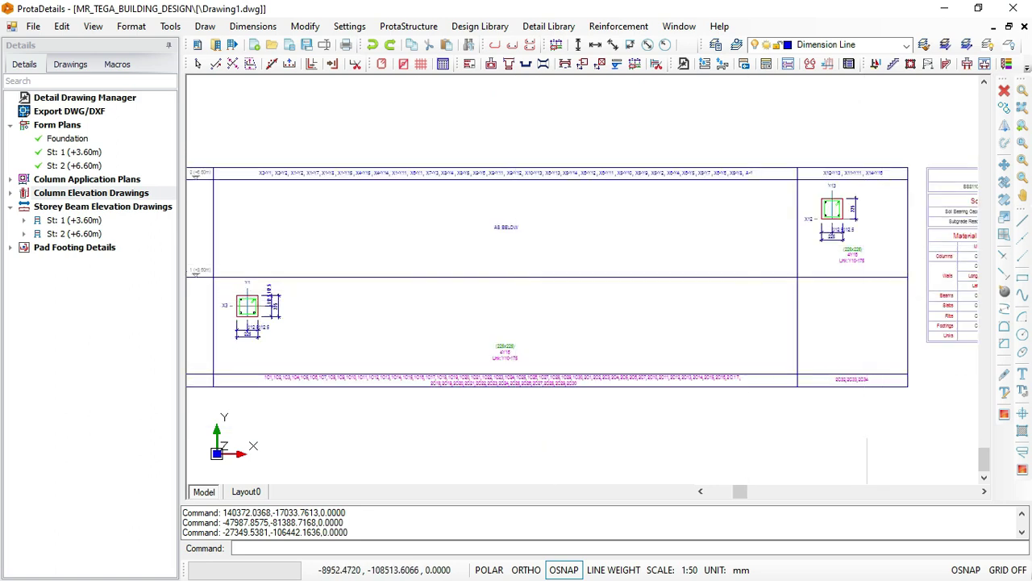
pyautogui.scroll(2, 875, 266)
pyautogui.scroll(-1, 855, 330)
pyautogui.scroll(1, 854, 331)
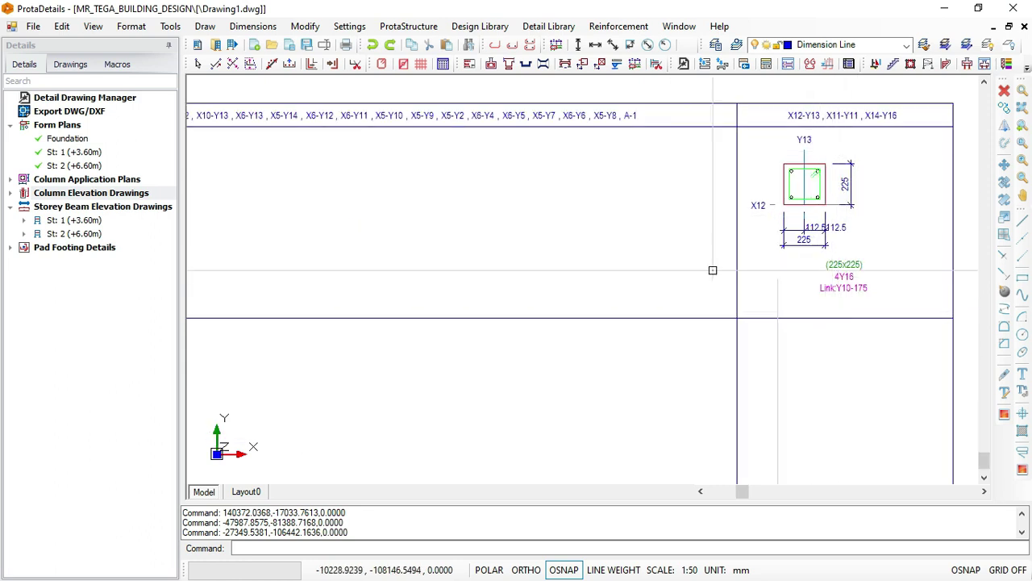
pyautogui.scroll(-1, 677, 238)
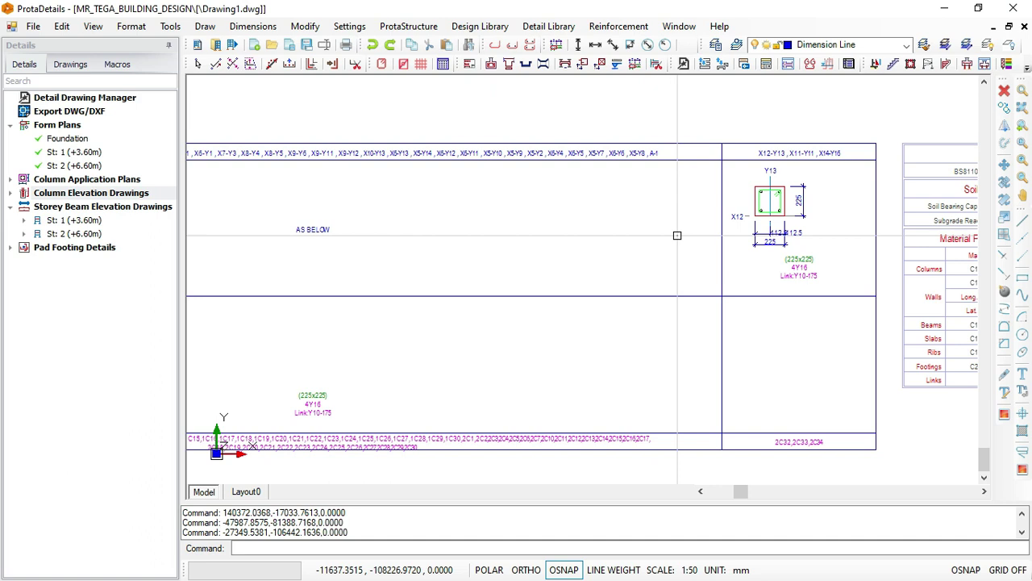
pyautogui.scroll(-2, 674, 237)
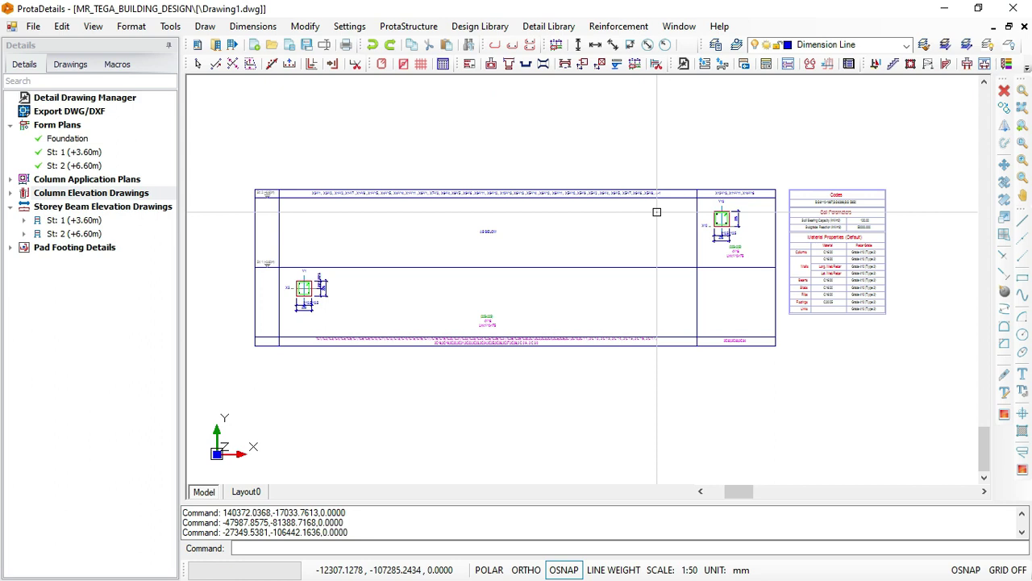
pyautogui.scroll(-3, 656, 212)
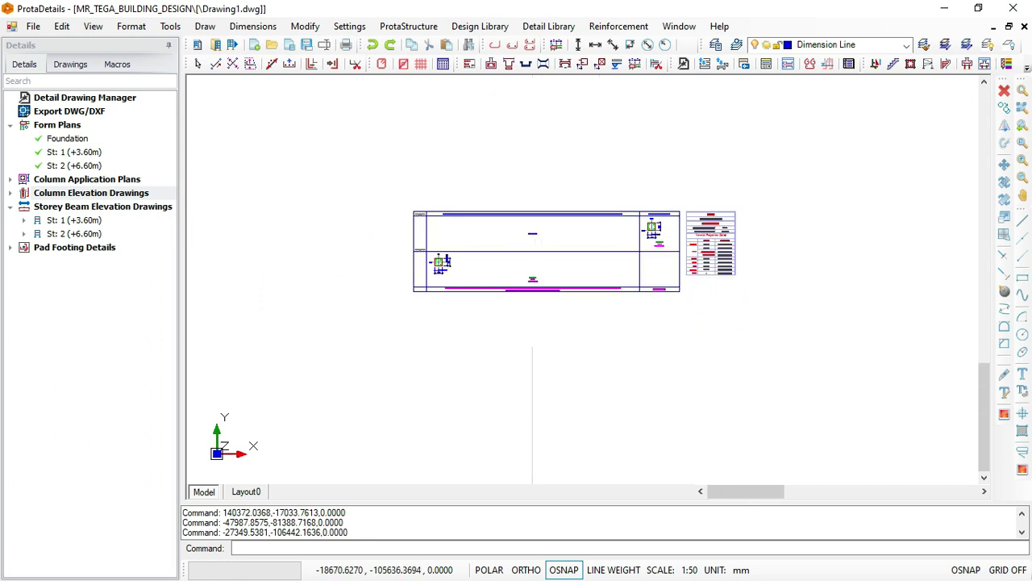
pyautogui.scroll(-5, 533, 266)
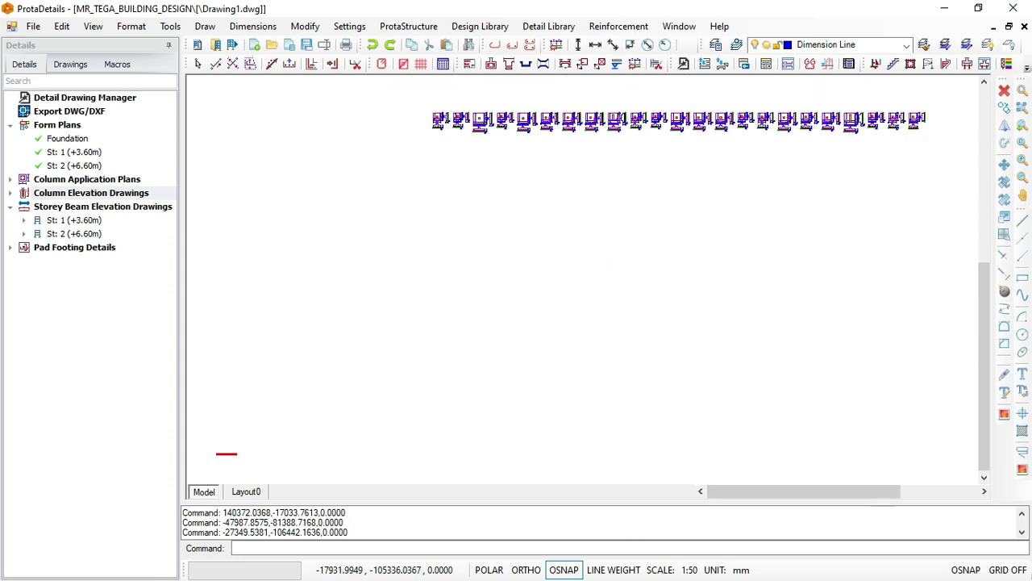
pyautogui.scroll(3, 566, 322)
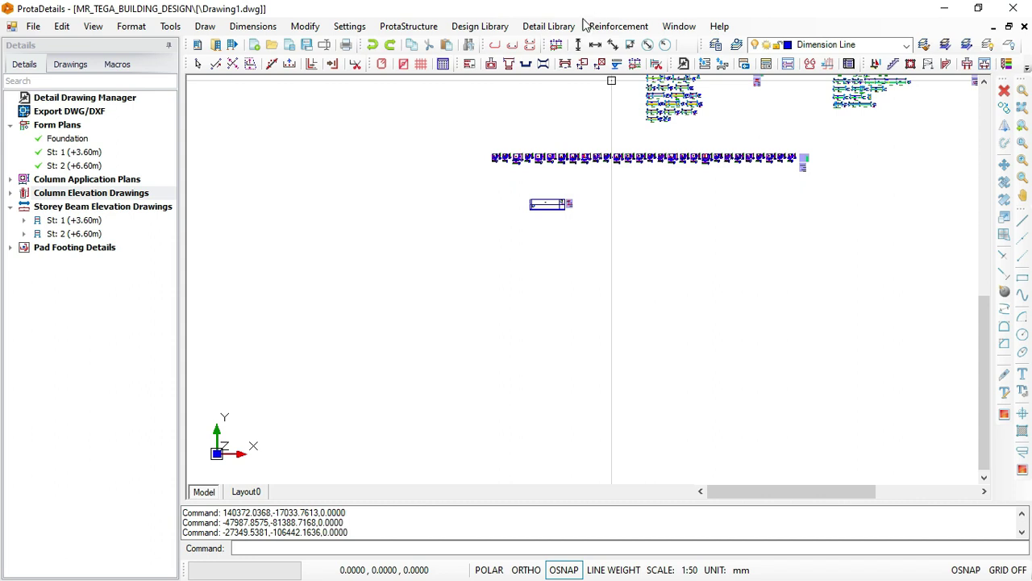
pyautogui.moveTo(525, 323); pyautogui.dragTo(501, 277, button='middle')
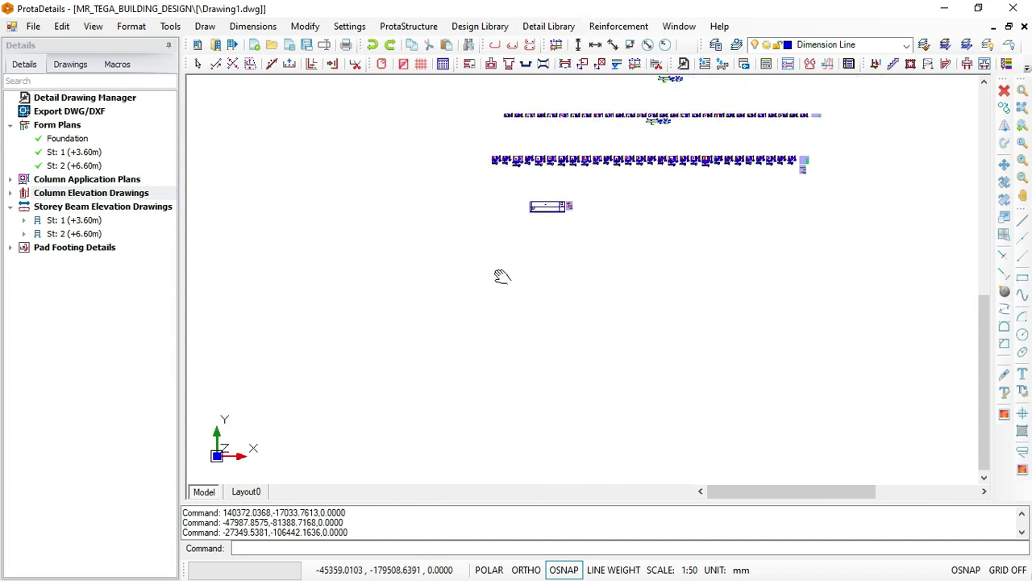
pyautogui.moveTo(546, 201); pyautogui.dragTo(467, 368, button='middle')
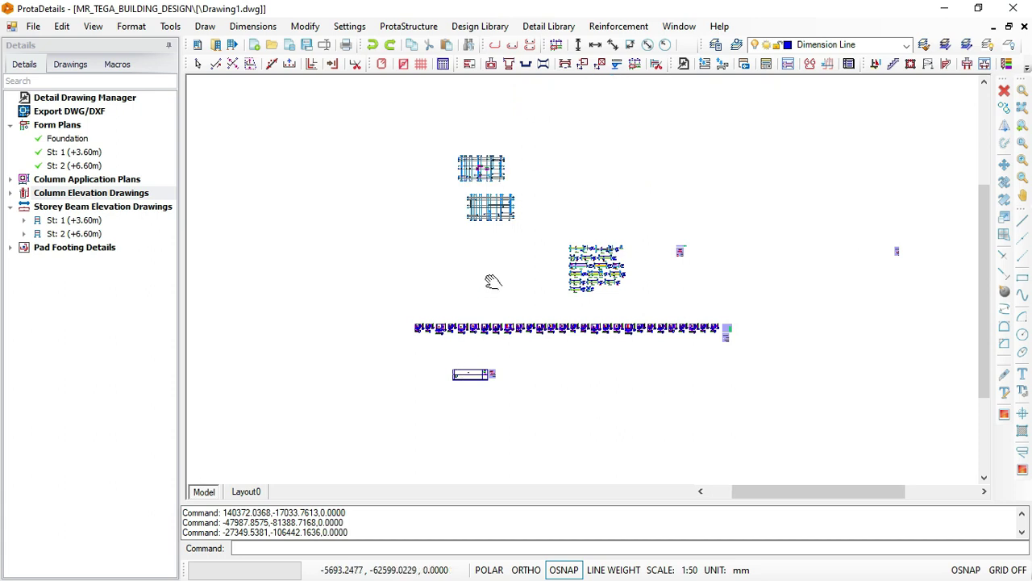
pyautogui.moveTo(493, 281); pyautogui.dragTo(477, 295, button='middle')
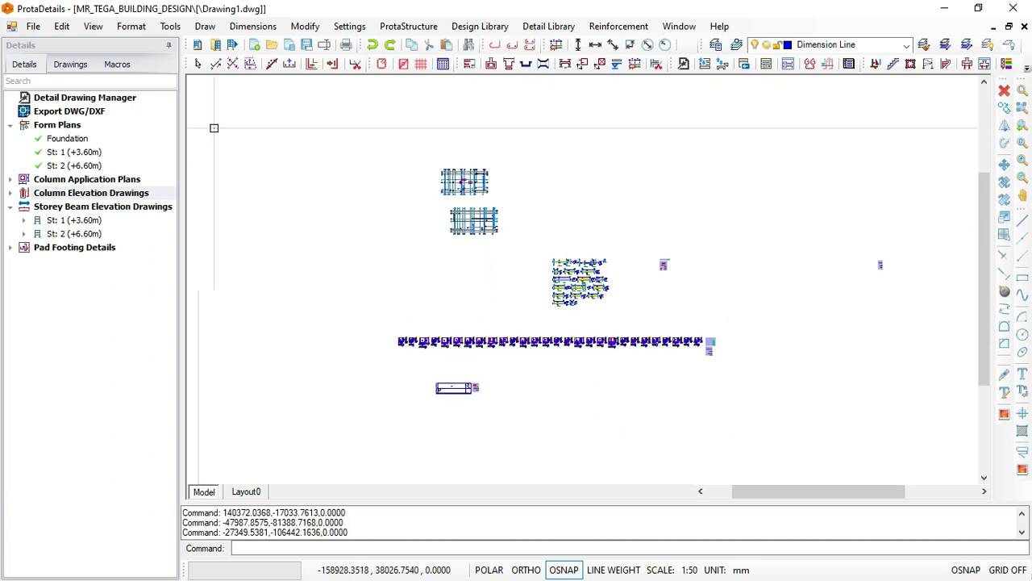
# Export Drawing1.dwg as a DWG2010 file to the ExportedDrawings folder.
pyautogui.click(63, 115)
pyautogui.rightClick(63, 116)
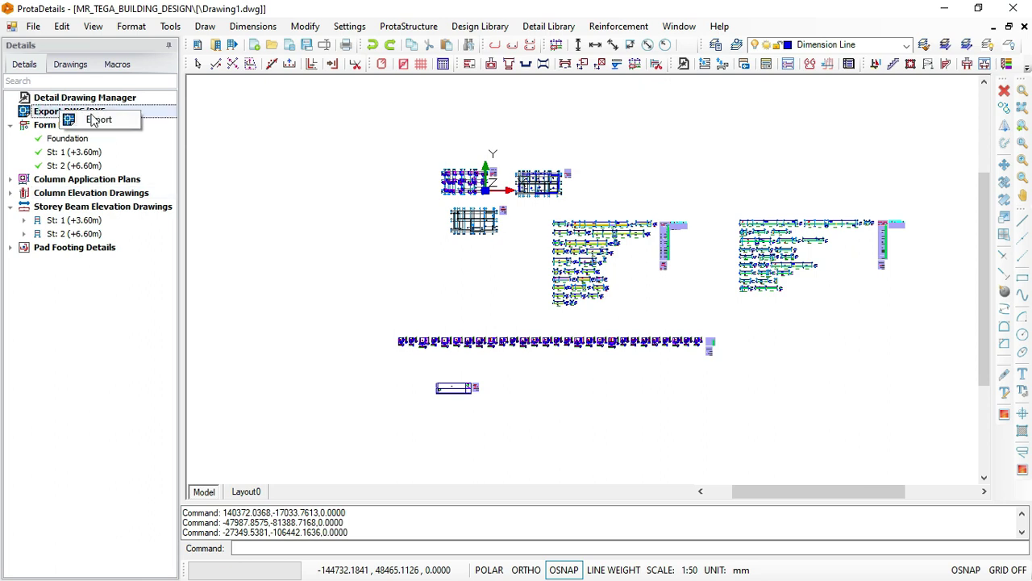
pyautogui.click(95, 120)
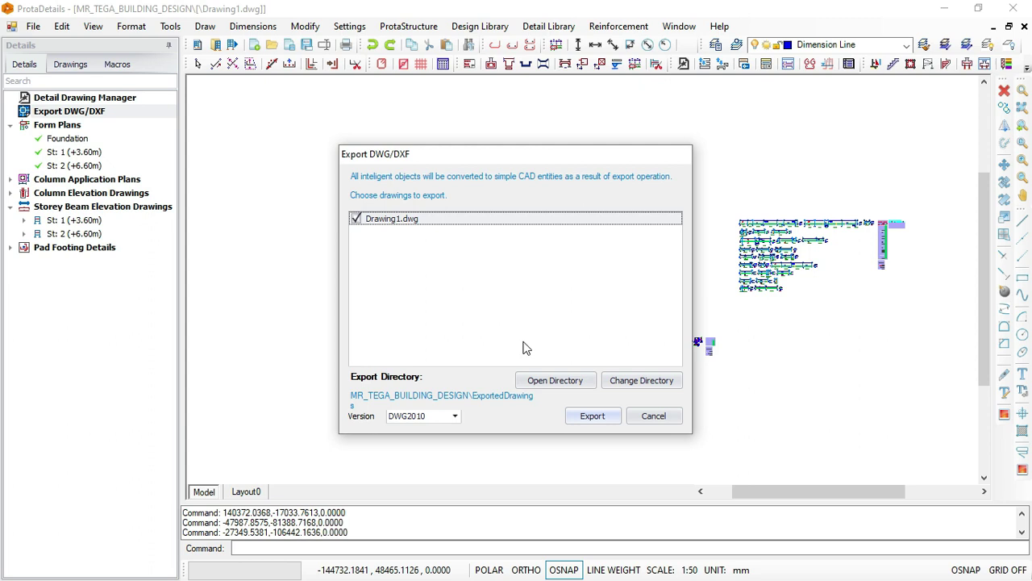
pyautogui.click(593, 416)
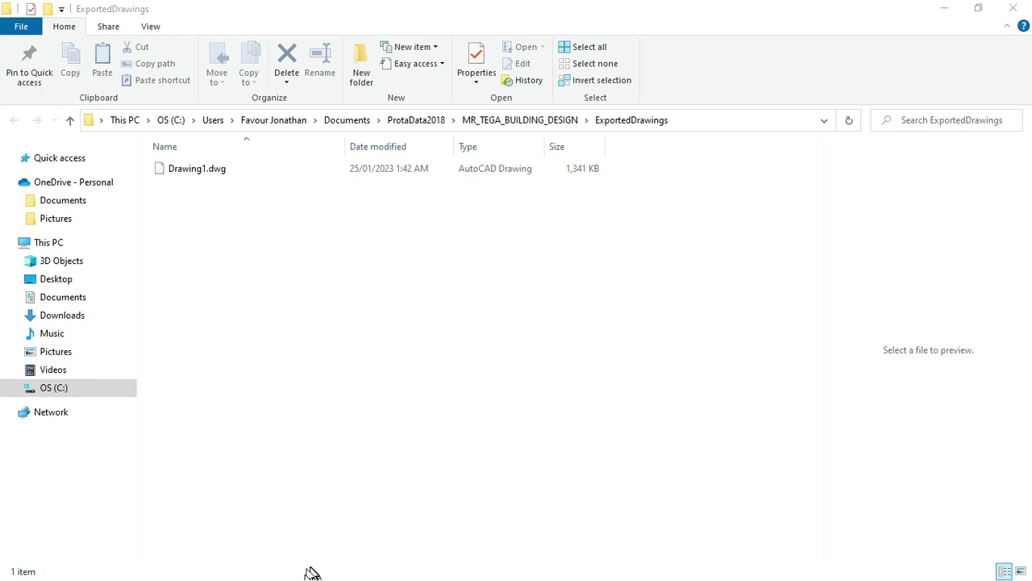
# Bring the ExportedDrawings folder window in File Explorer to the front.
pyautogui.press('super')
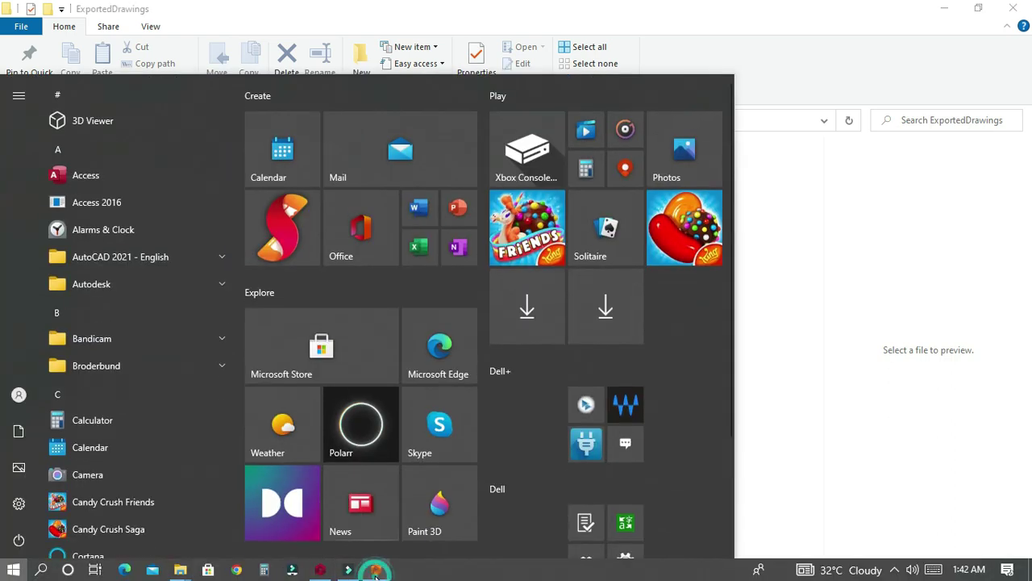
pyautogui.click(376, 570)
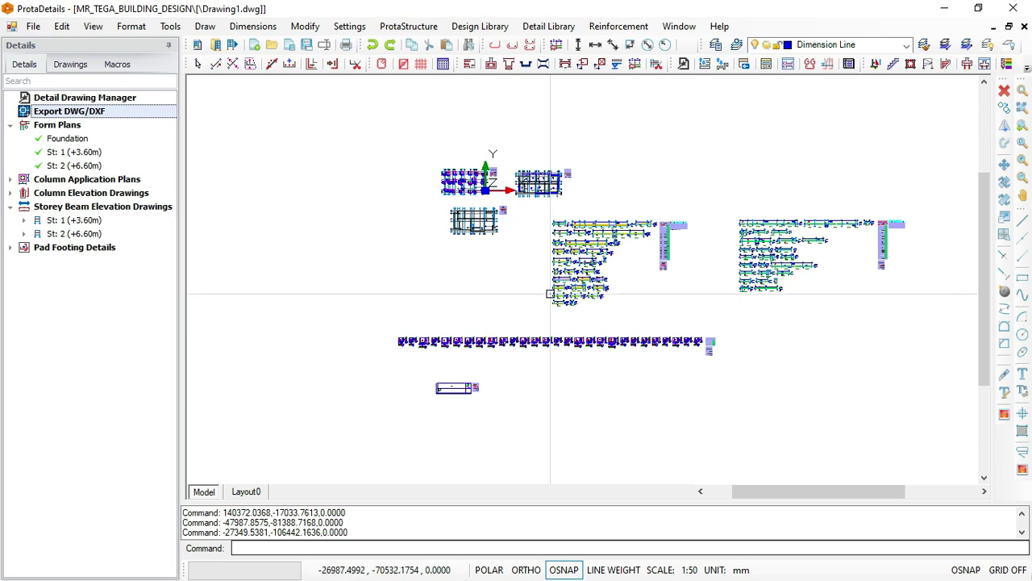
pyautogui.press('super')
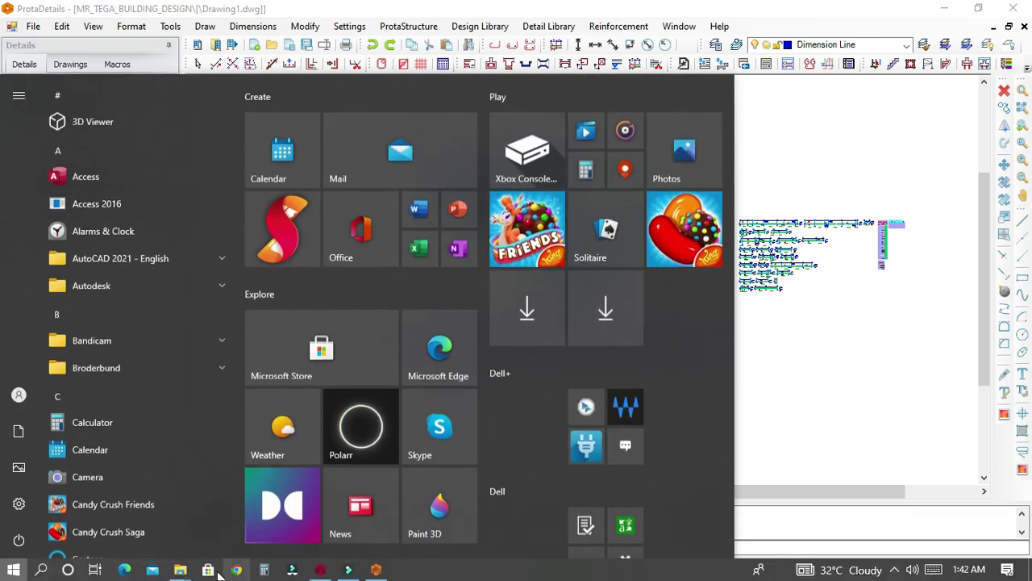
pyautogui.moveTo(180, 569)
pyautogui.click(230, 517)
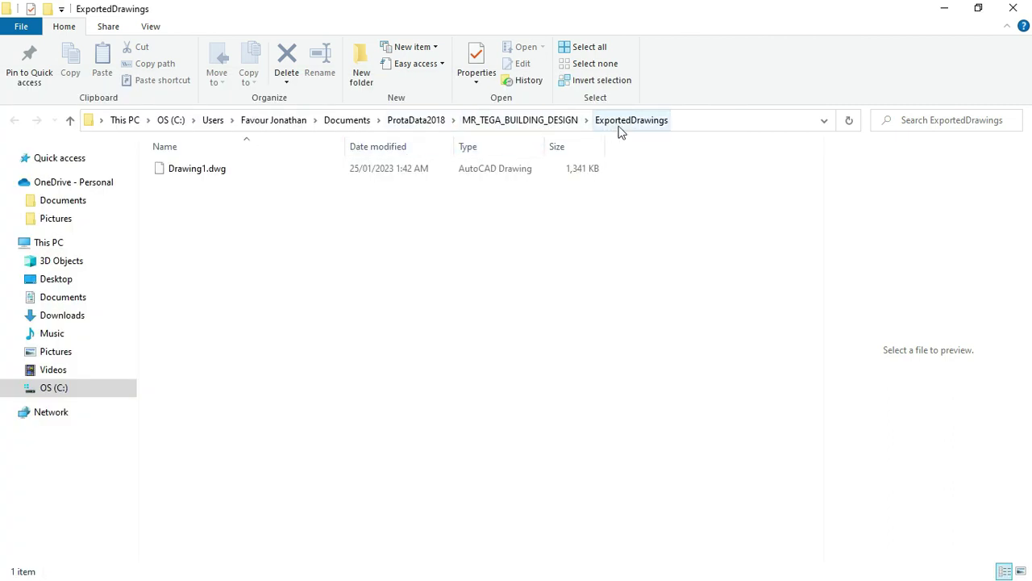
# Copy Drawing1.dwg to the clipboard, then minimize the Explorer window.
pyautogui.click(291, 171)
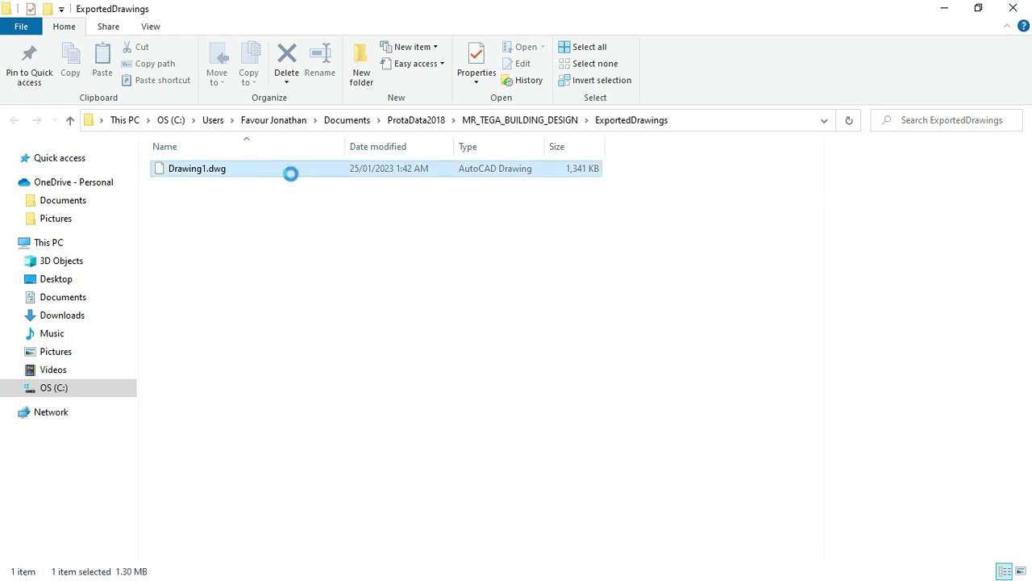
pyautogui.rightClick(290, 173)
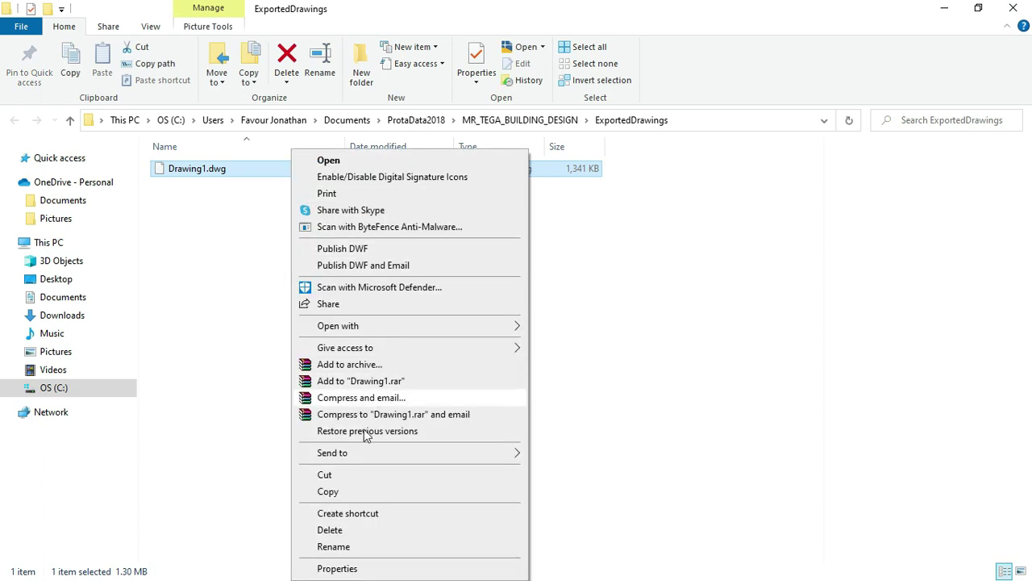
pyautogui.click(335, 492)
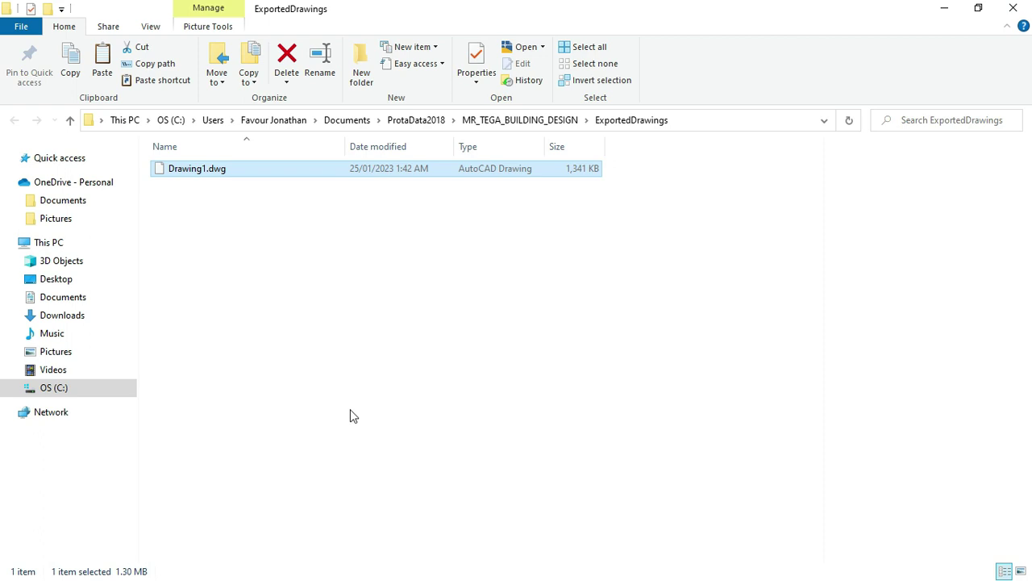
pyautogui.click(944, 10)
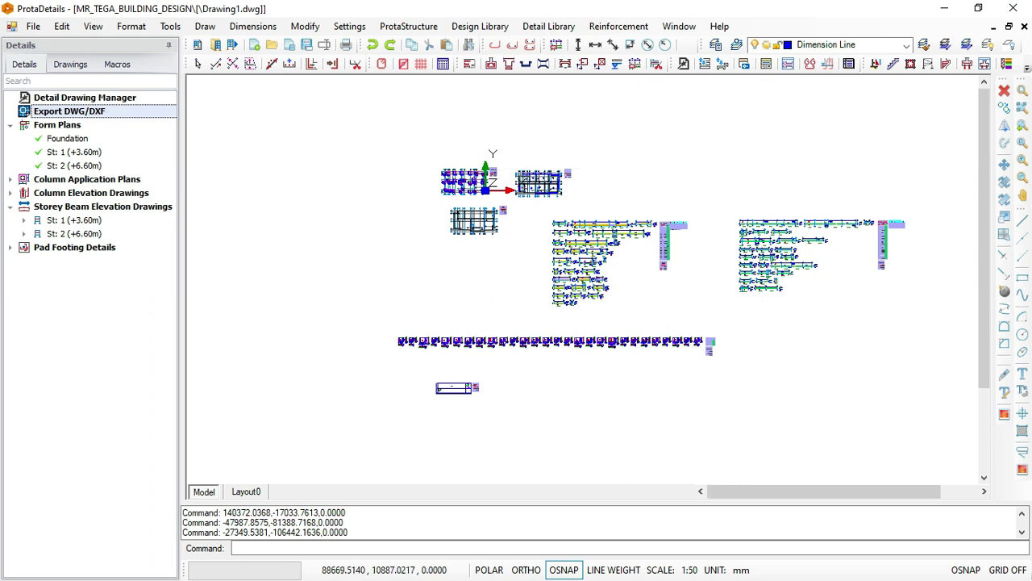
pyautogui.scroll(1, 617, 180)
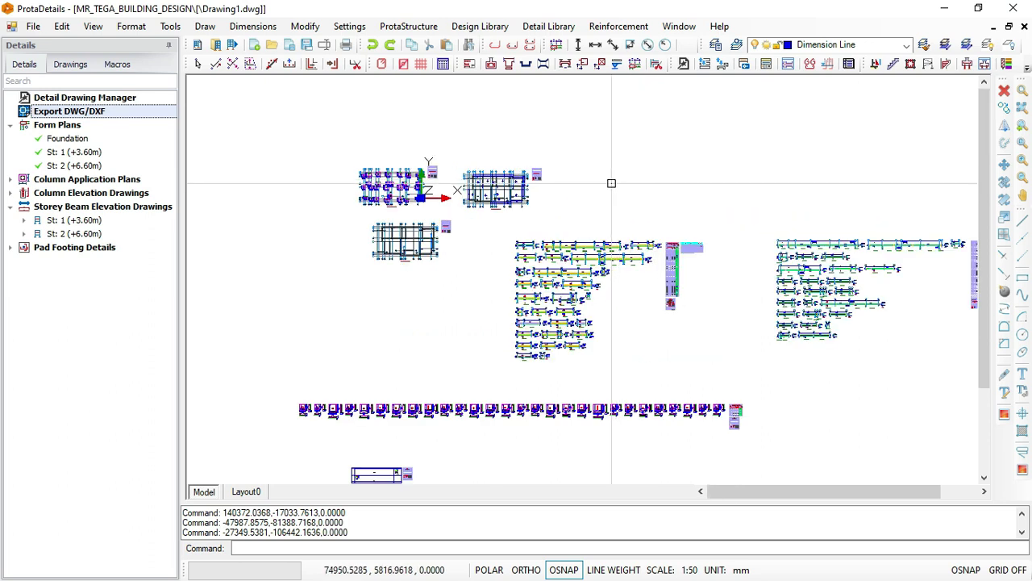